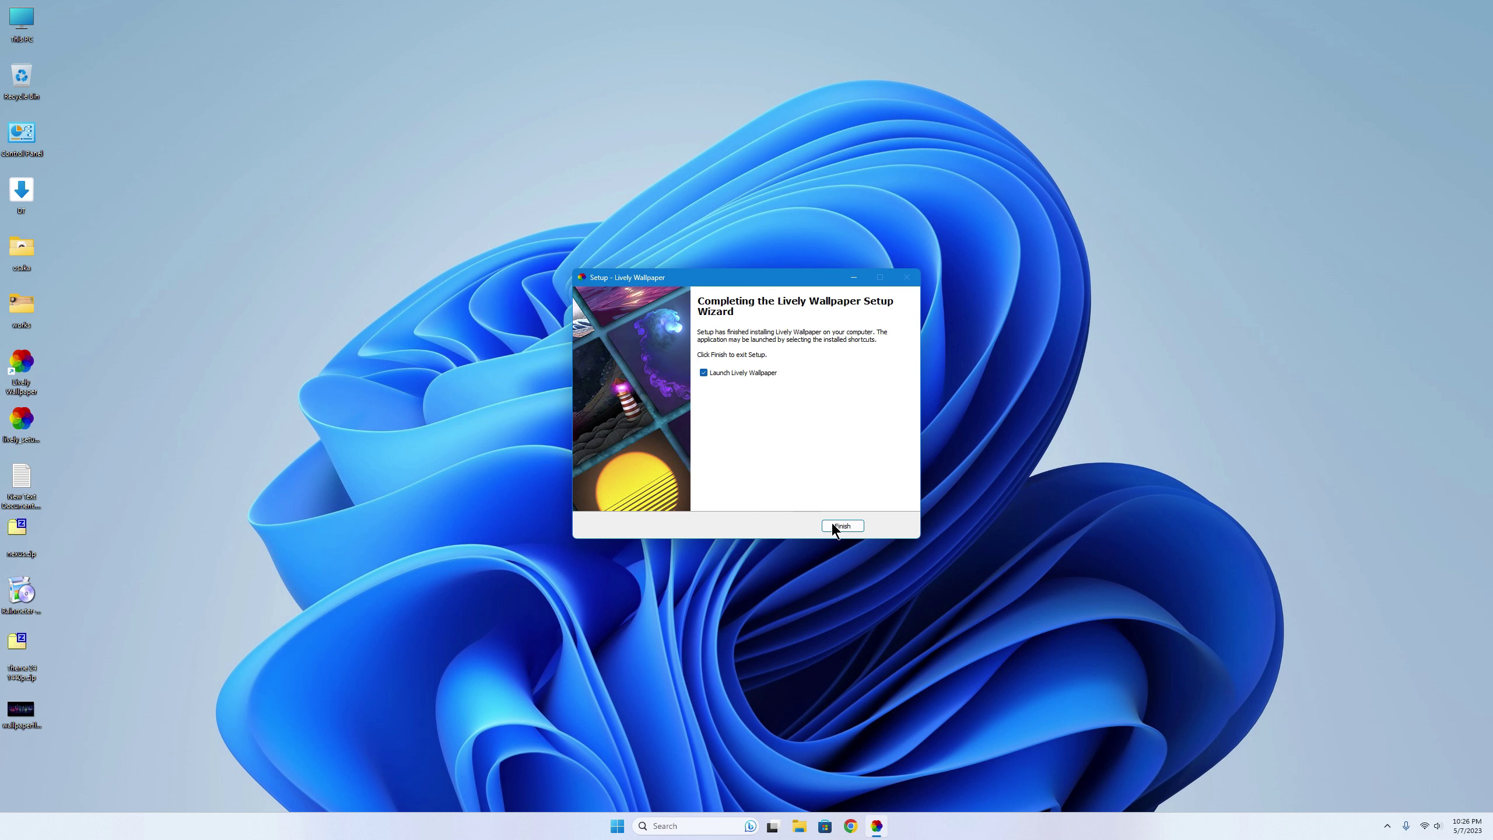
- Finish the Lively Wallpaper setup and move wallpaperflare.com_wallpaper.jpg from the desktop into the Rain wallpaper's media folder
click(843, 526)
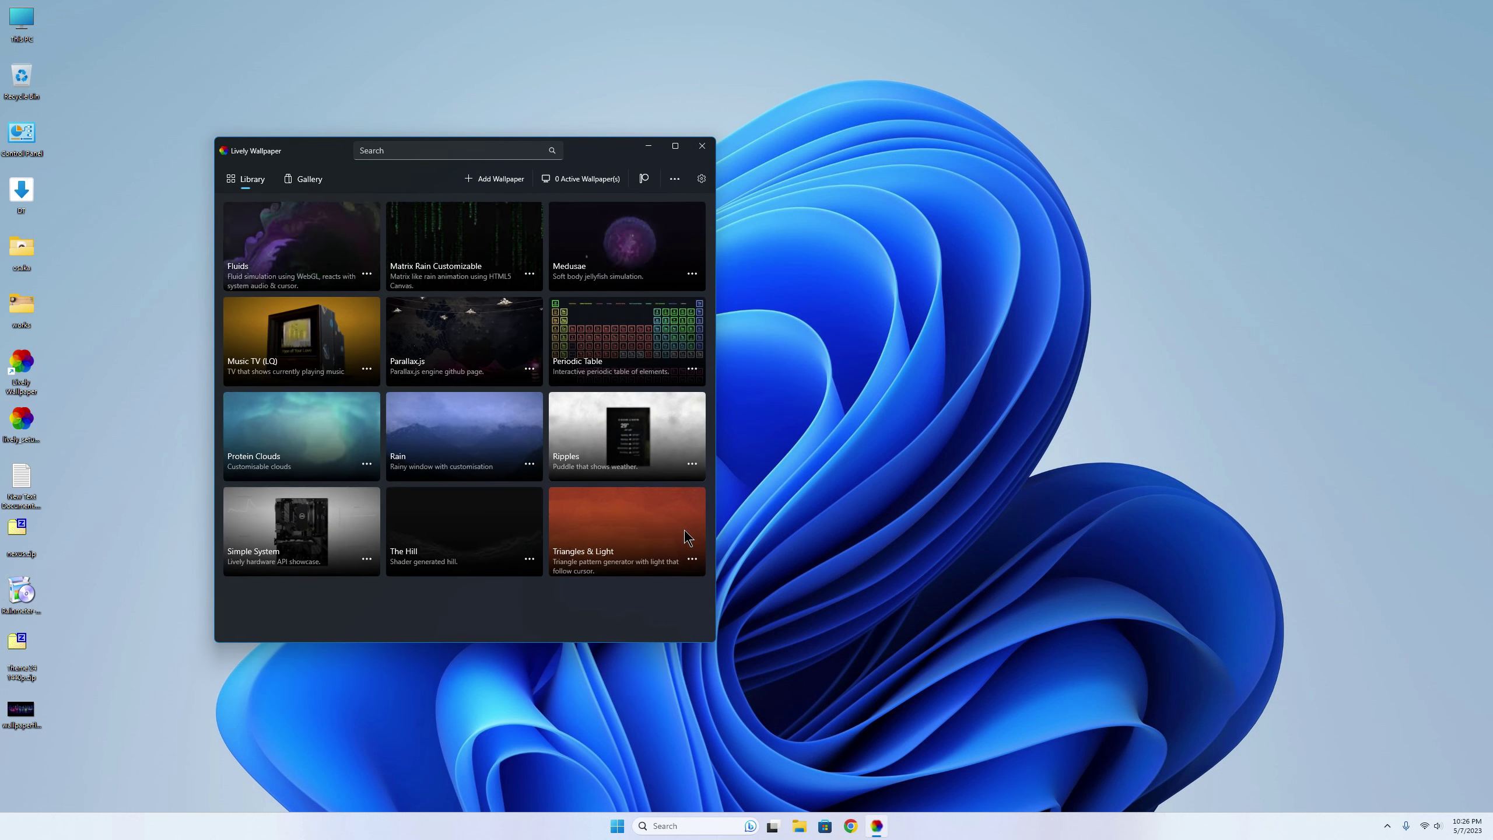
click(529, 468)
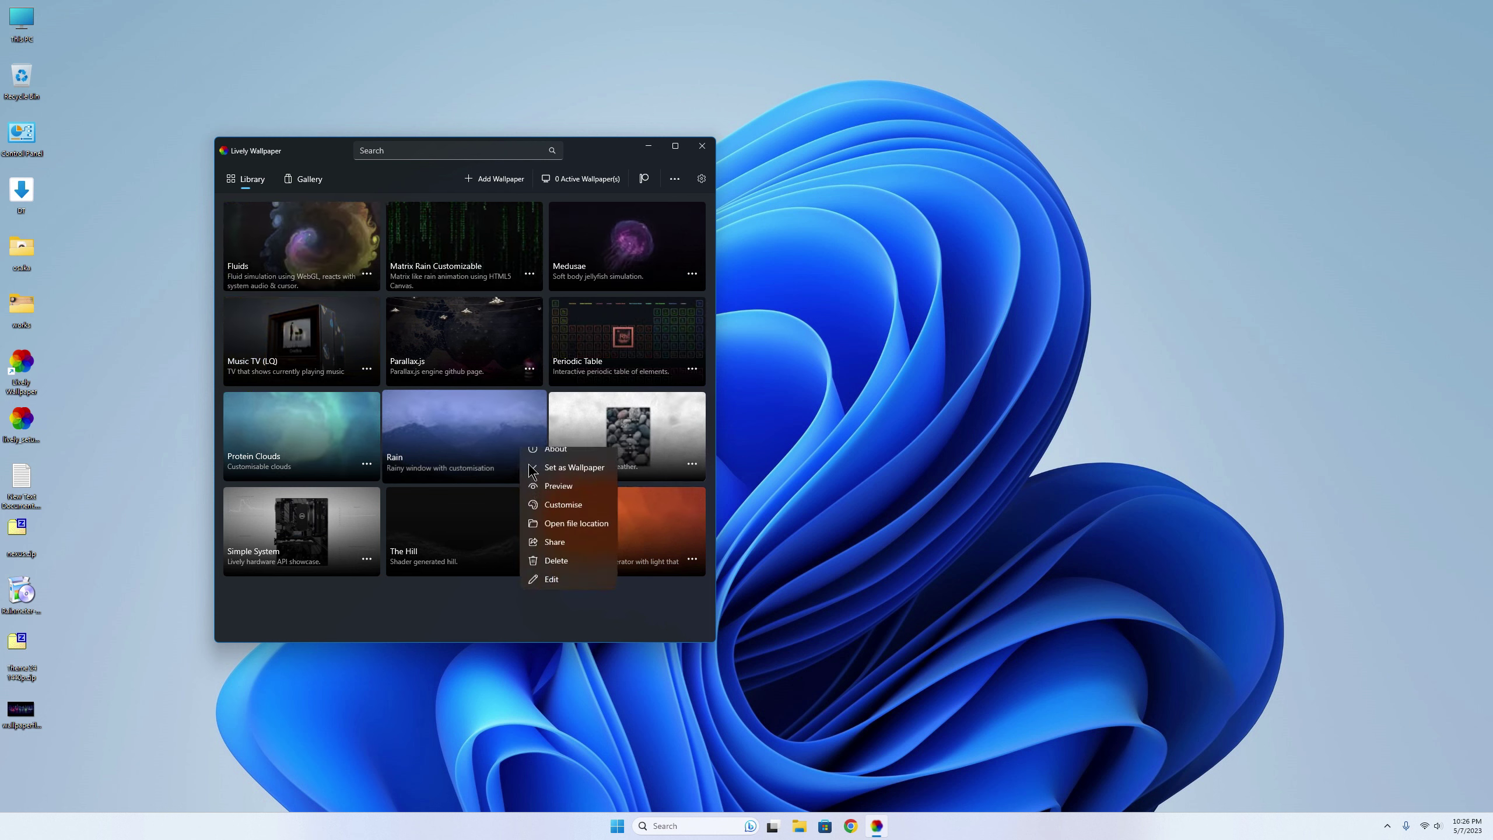
click(574, 531)
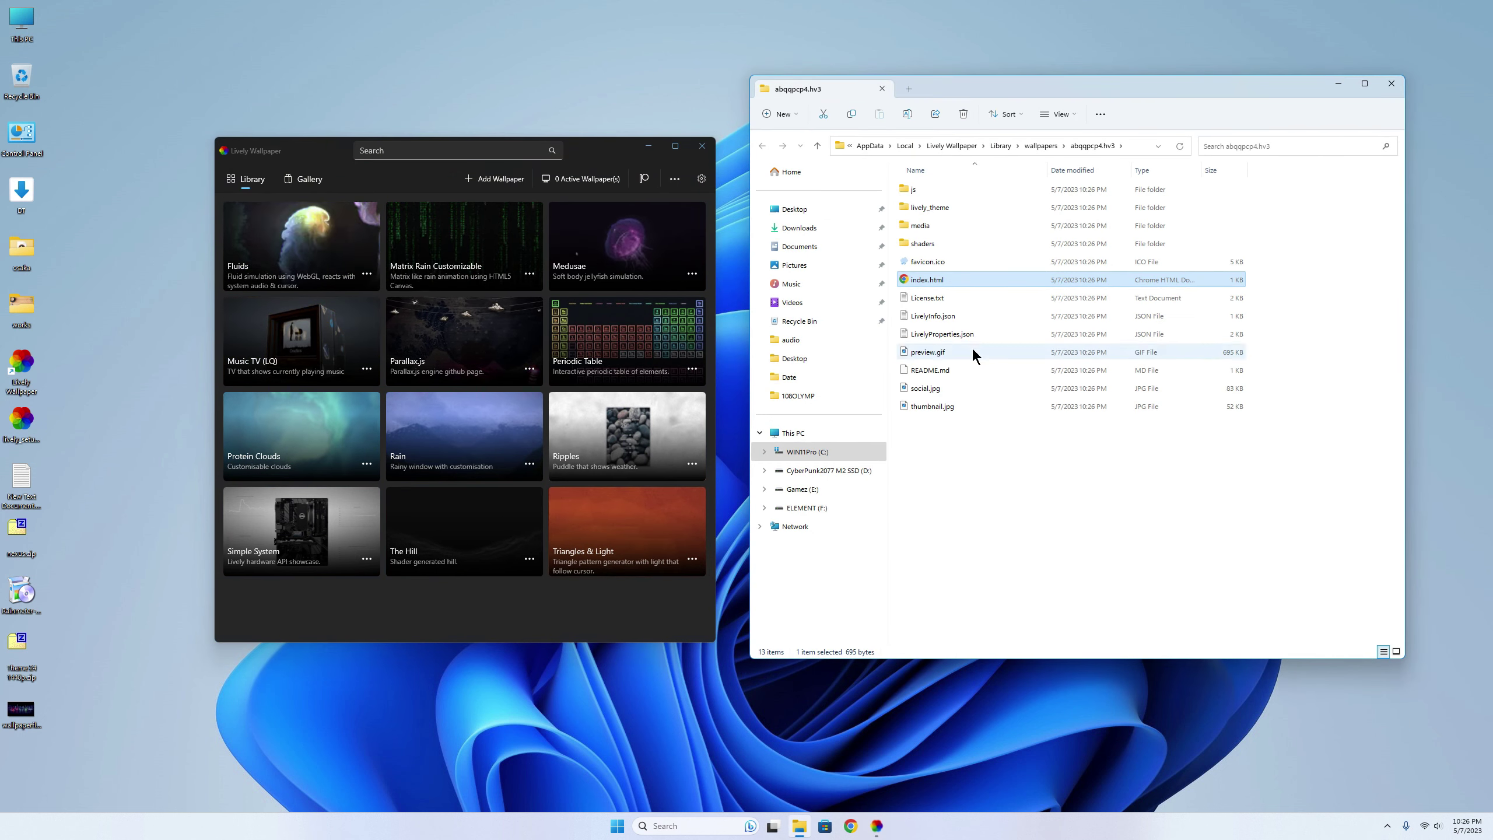
click(925, 229)
double_click(925, 228)
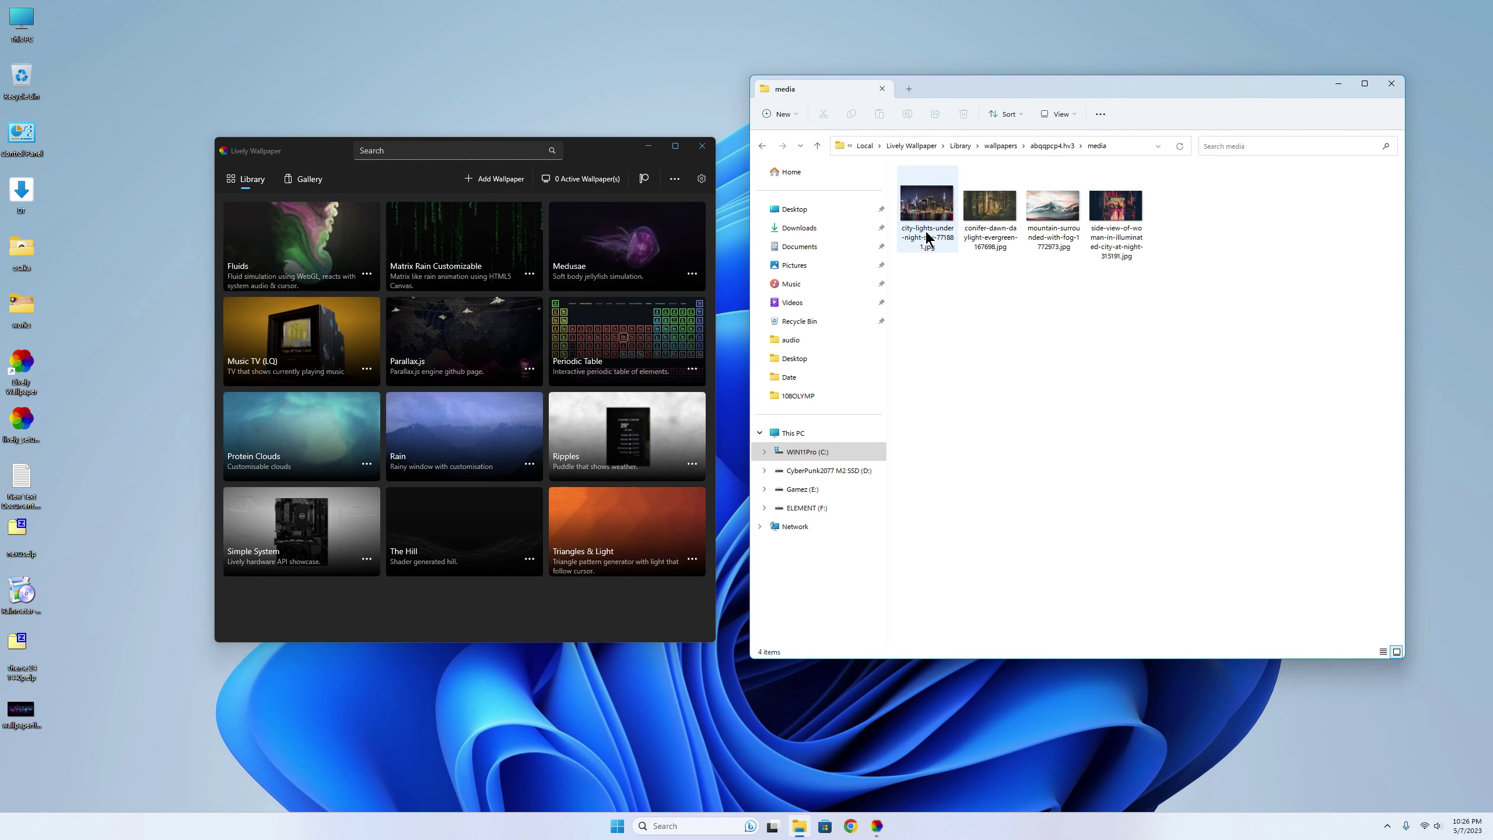
drag(21, 709, 1200, 223)
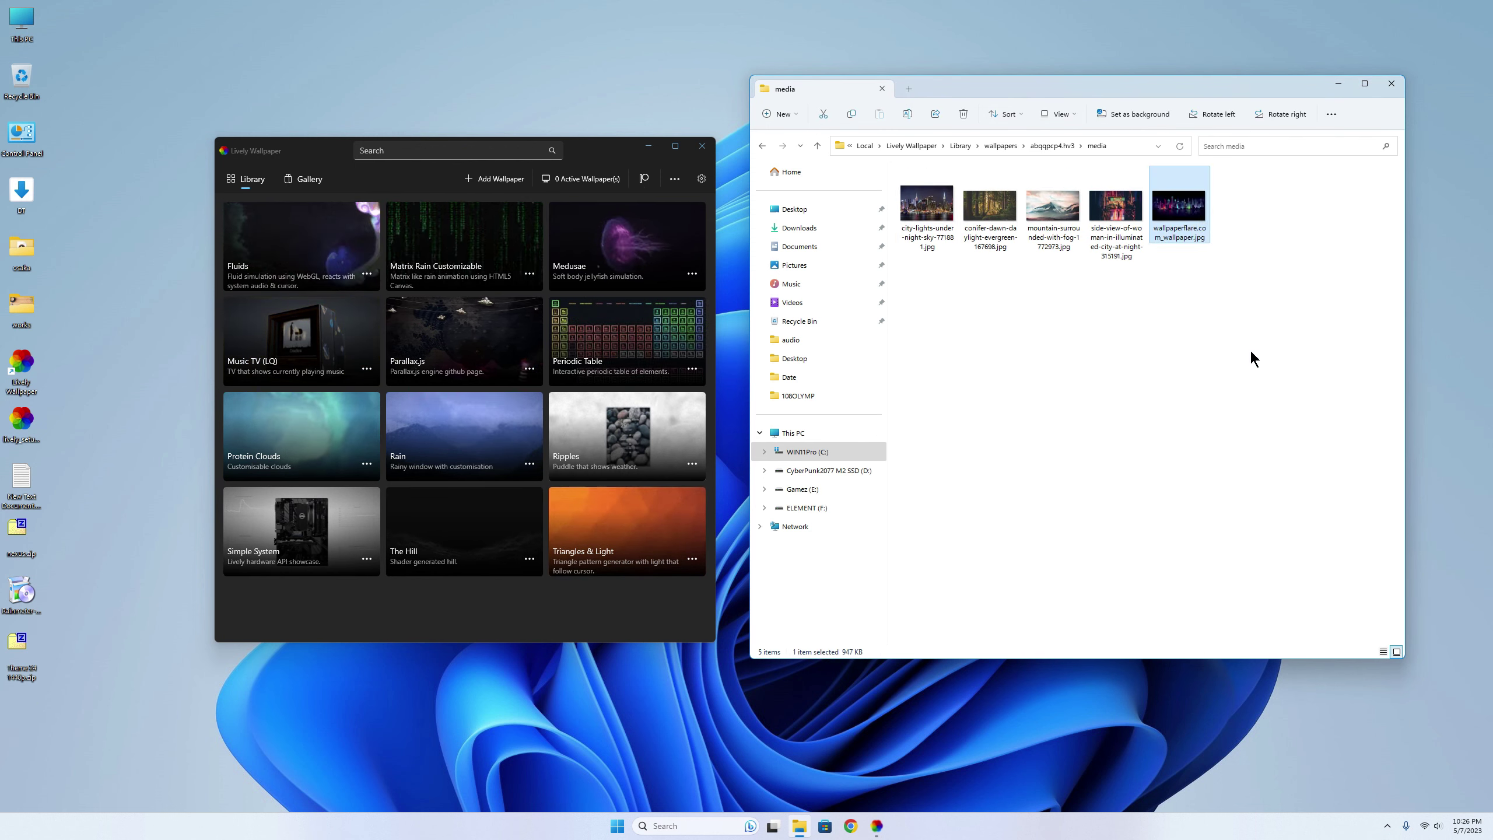
click(1383, 84)
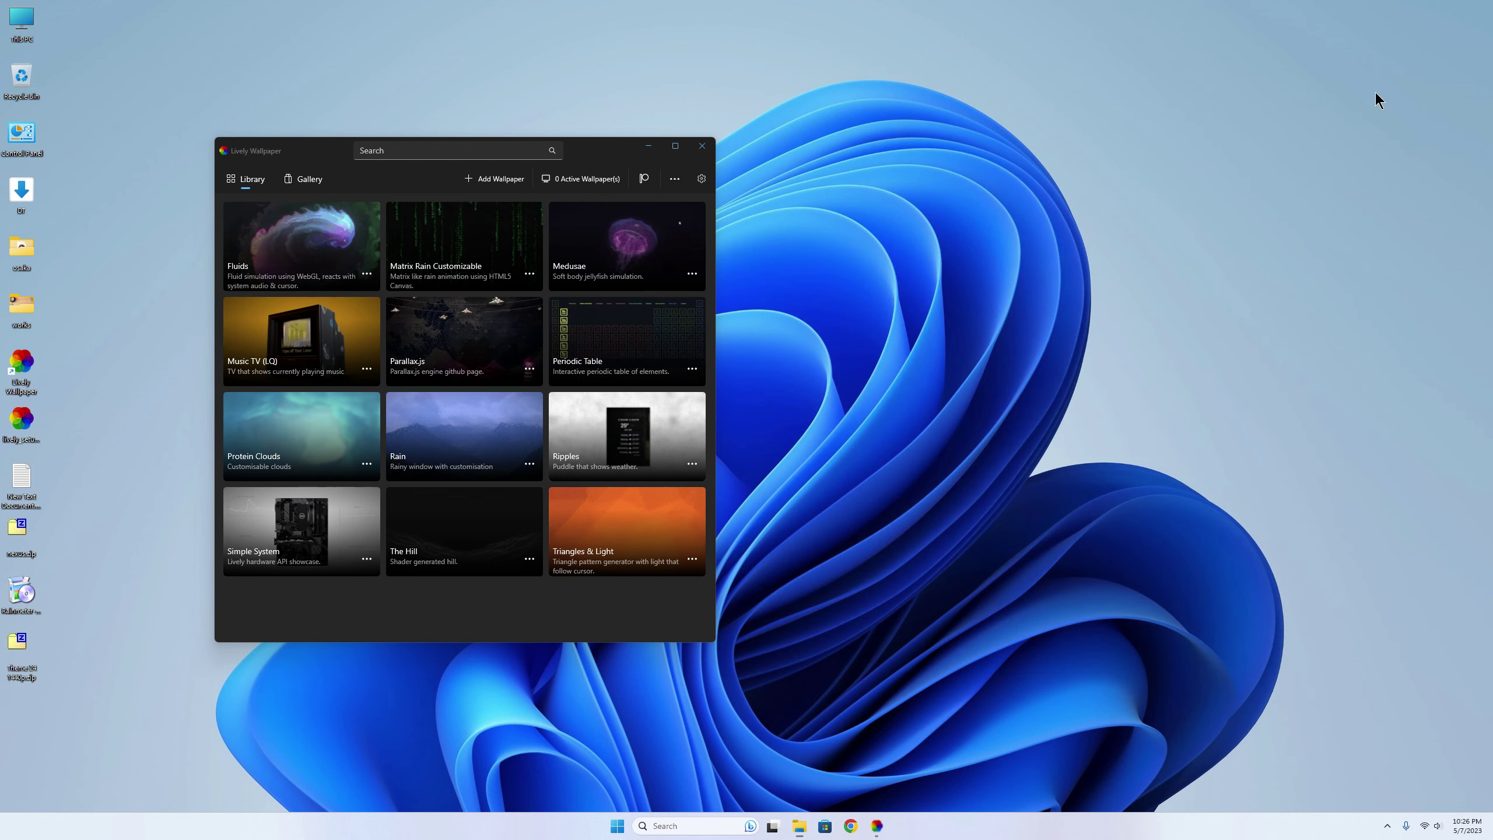
- Apply the Rain wallpaper and customise it with a lower rain intensity and a nearly maximum zoom
click(478, 436)
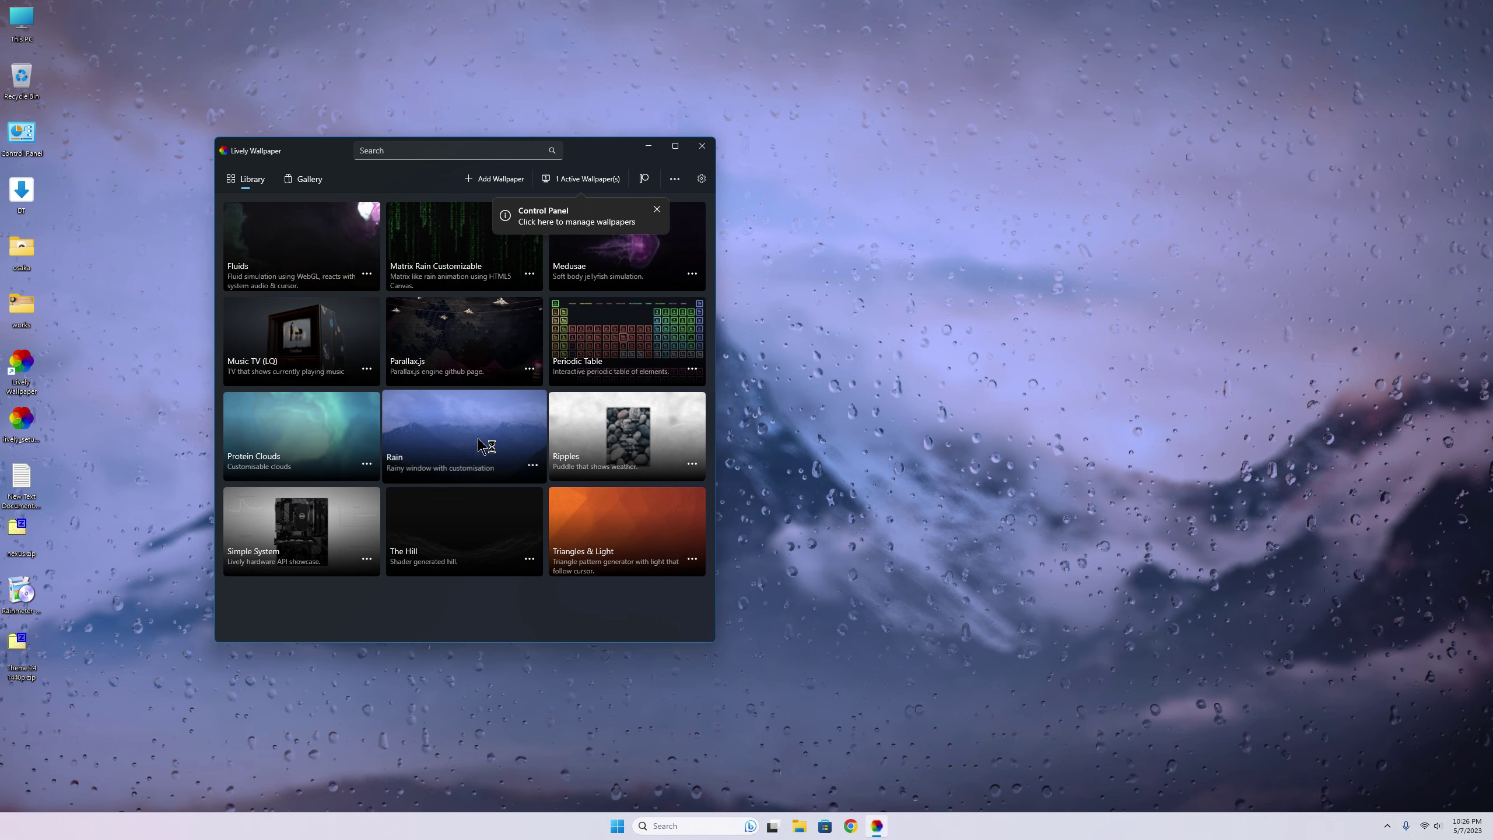
click(528, 465)
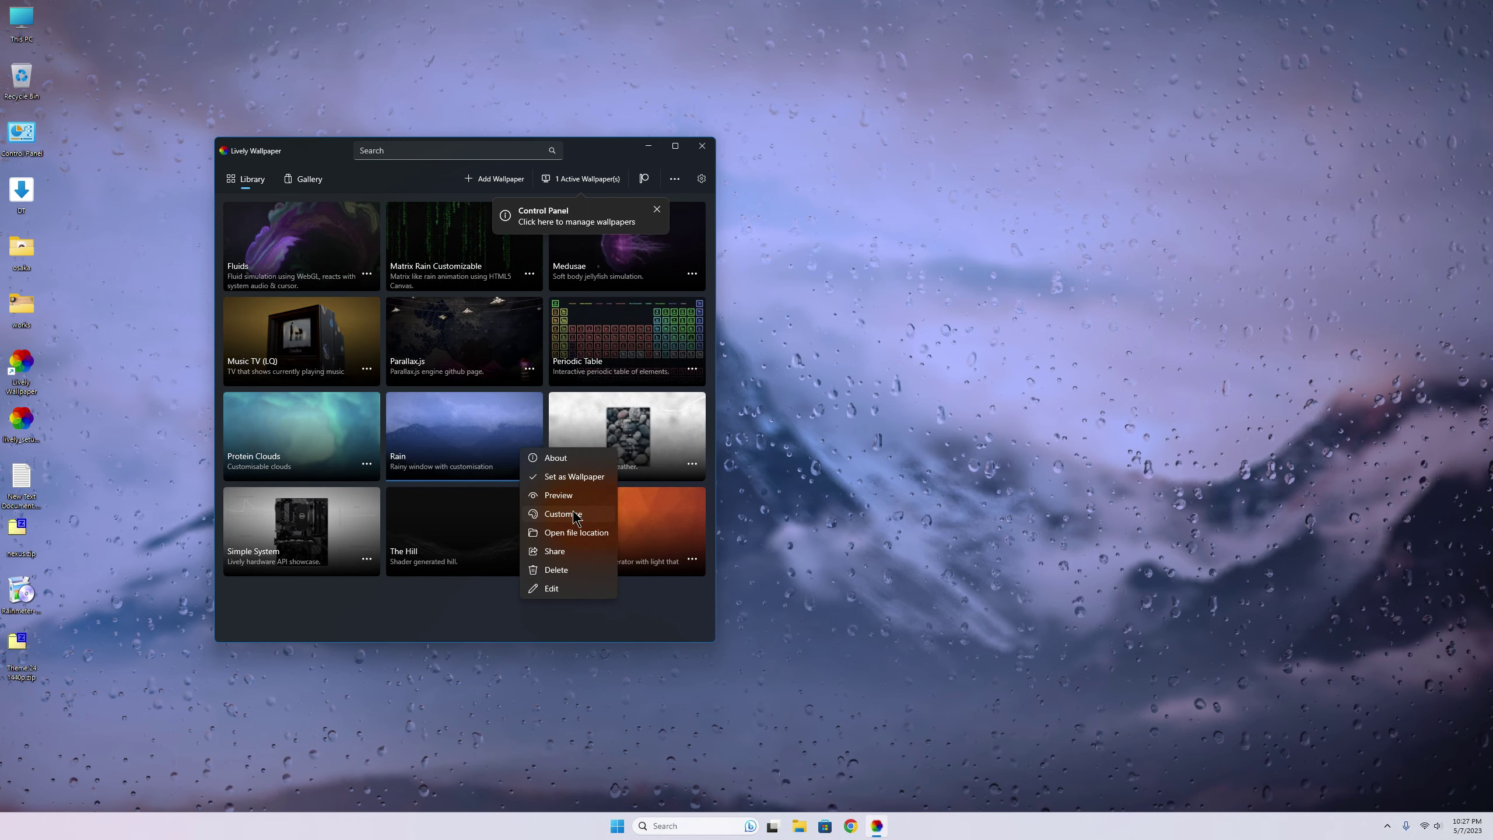
click(576, 513)
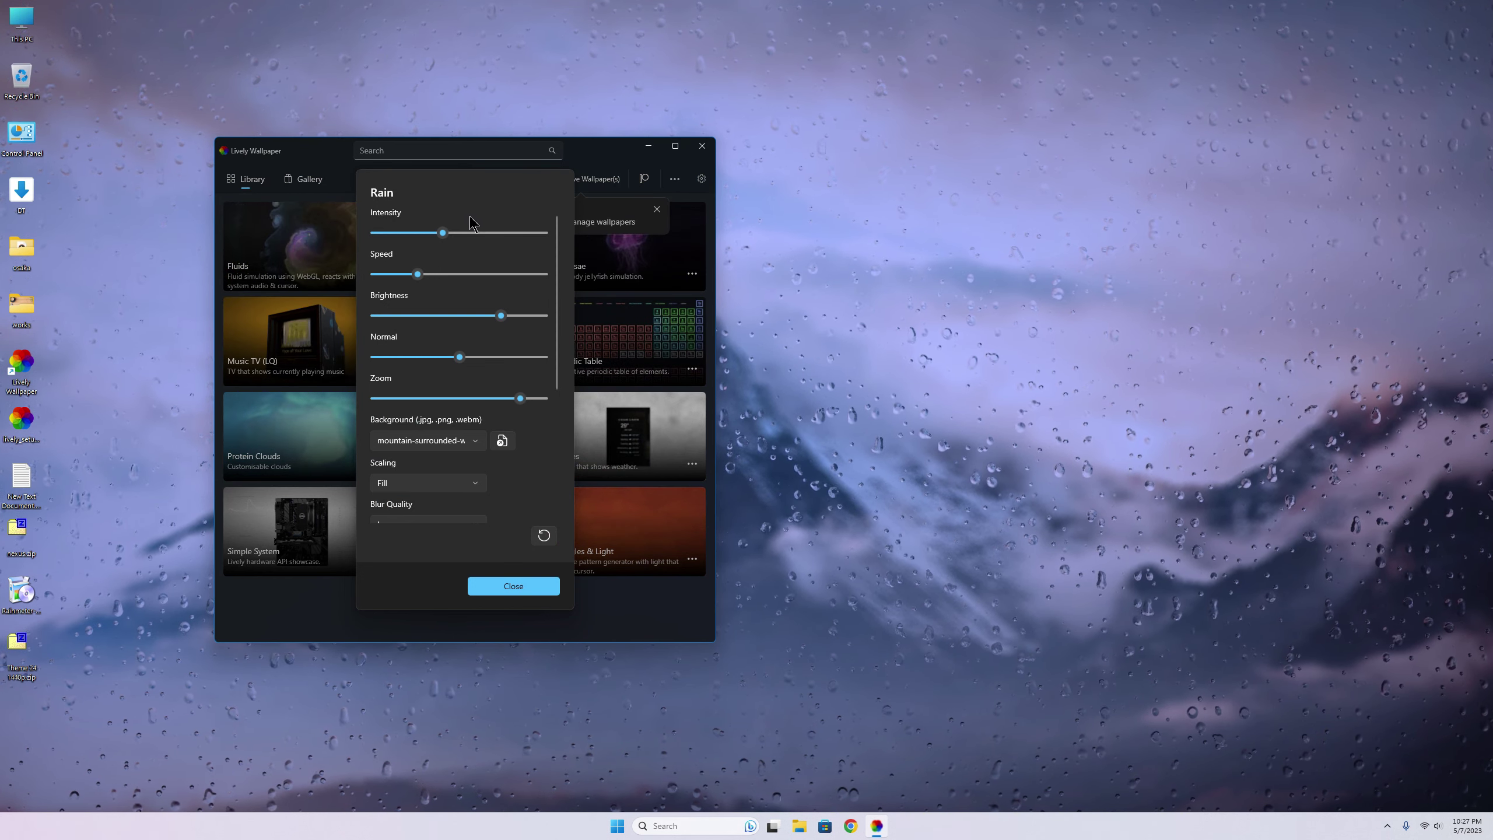
mouse_move(443, 233)
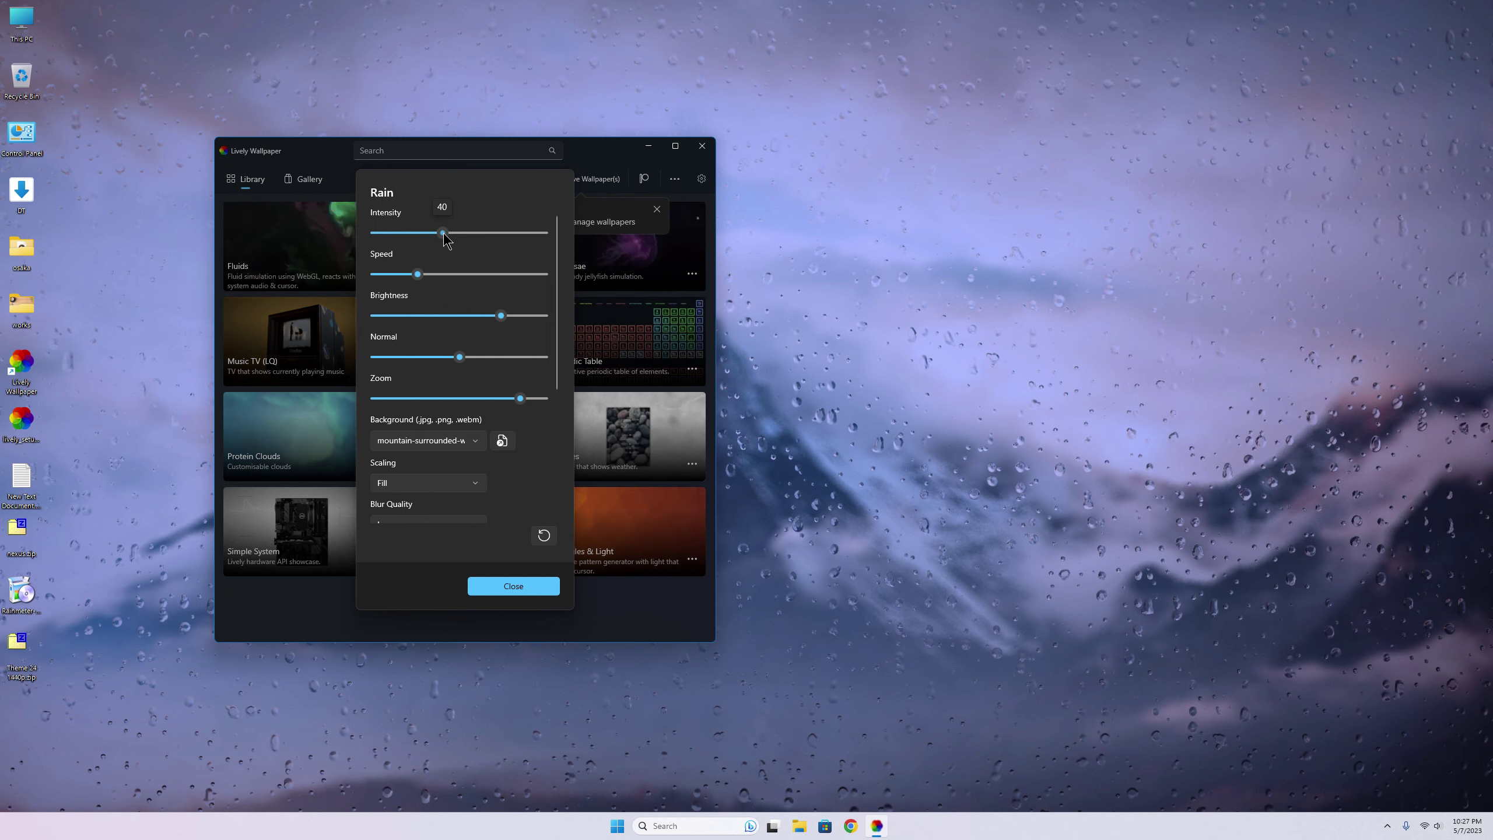
drag(443, 233, 421, 235)
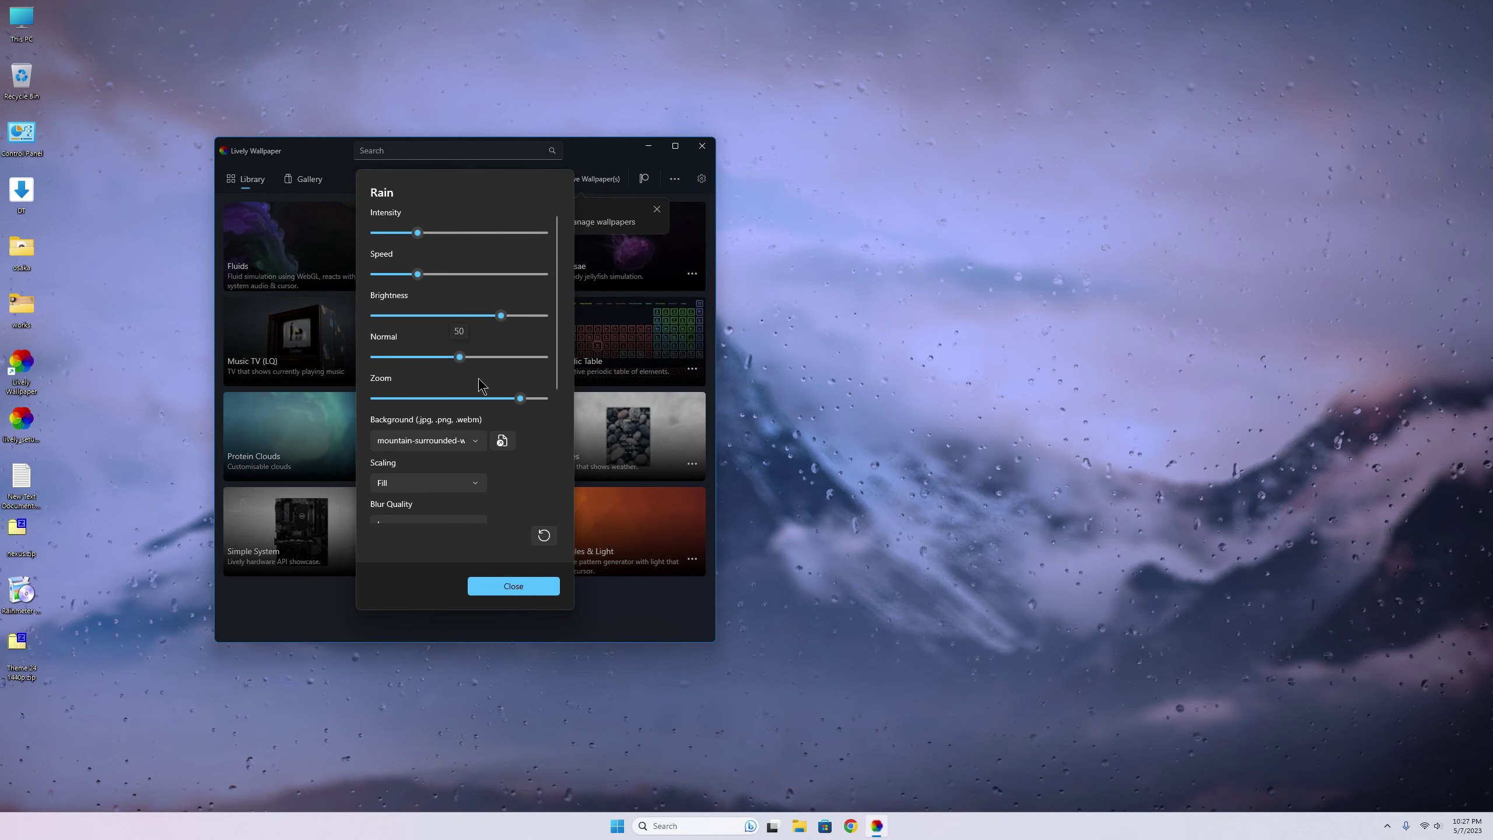
drag(520, 398, 542, 398)
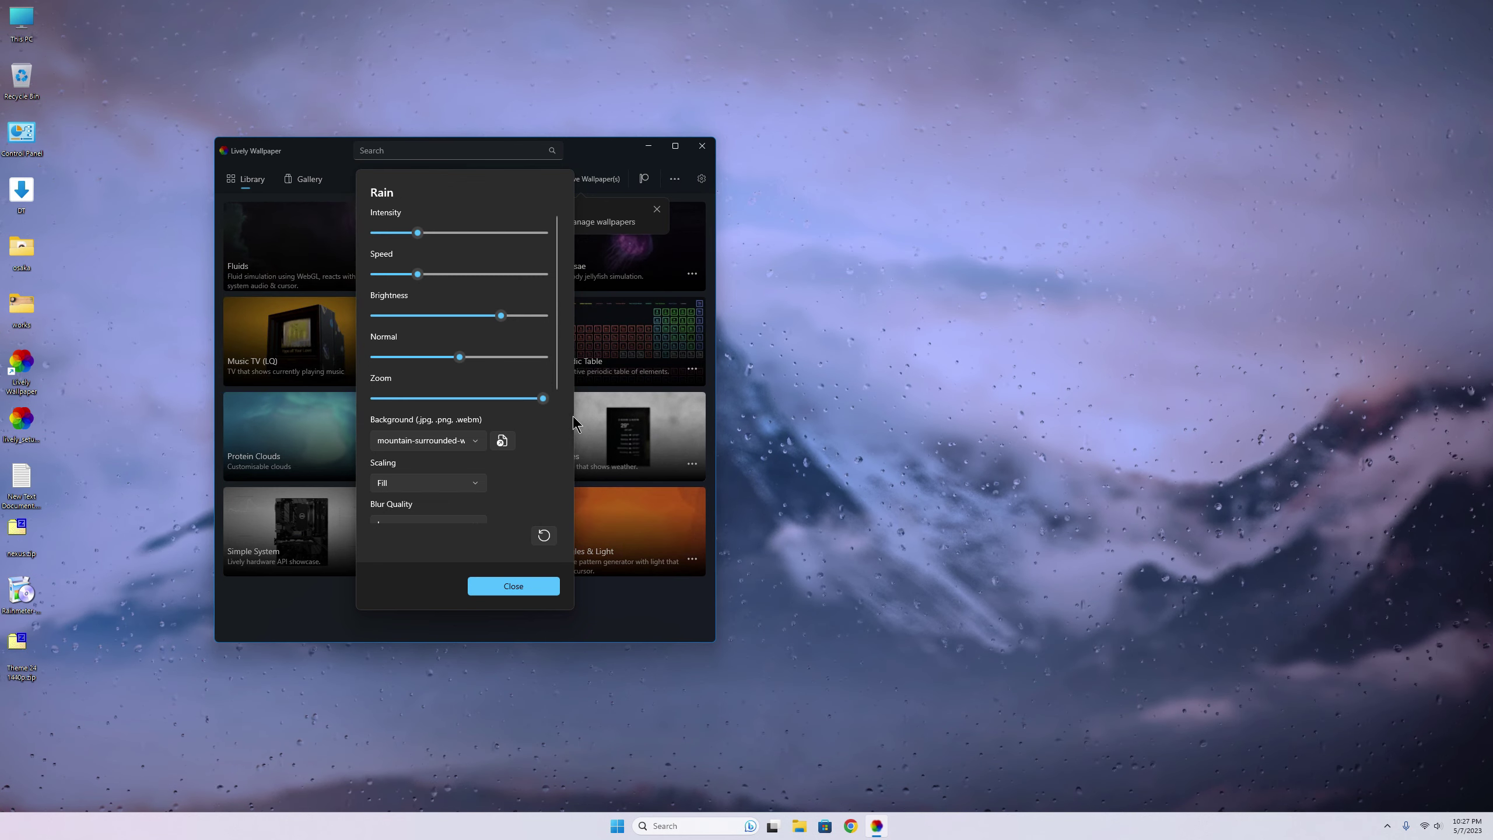
- Change the Rain wallpaper's background to wallpaperflare.com_wallpaper.jpg and set its blur quality to Very High
click(480, 442)
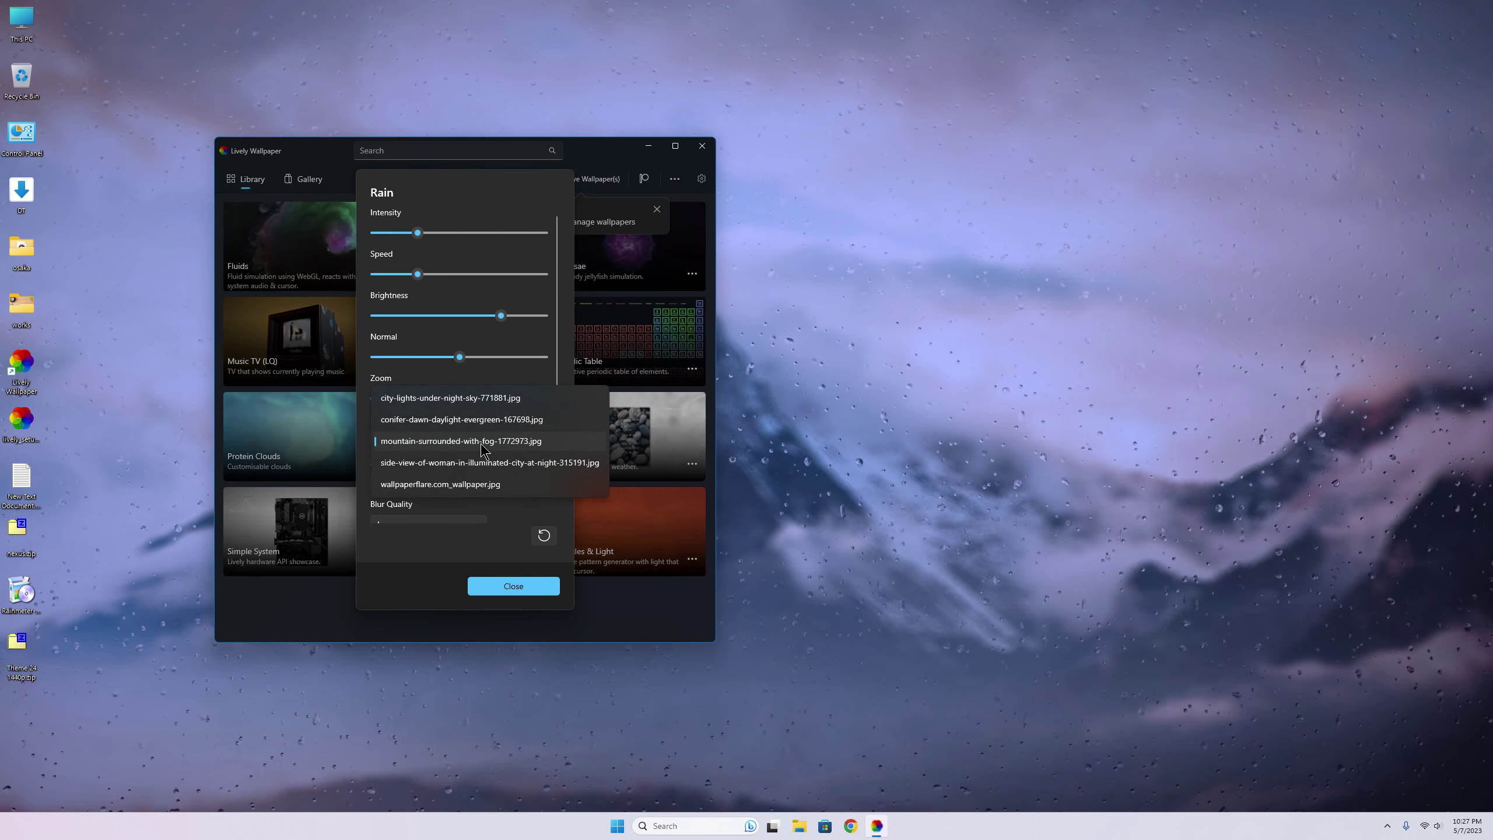
click(485, 484)
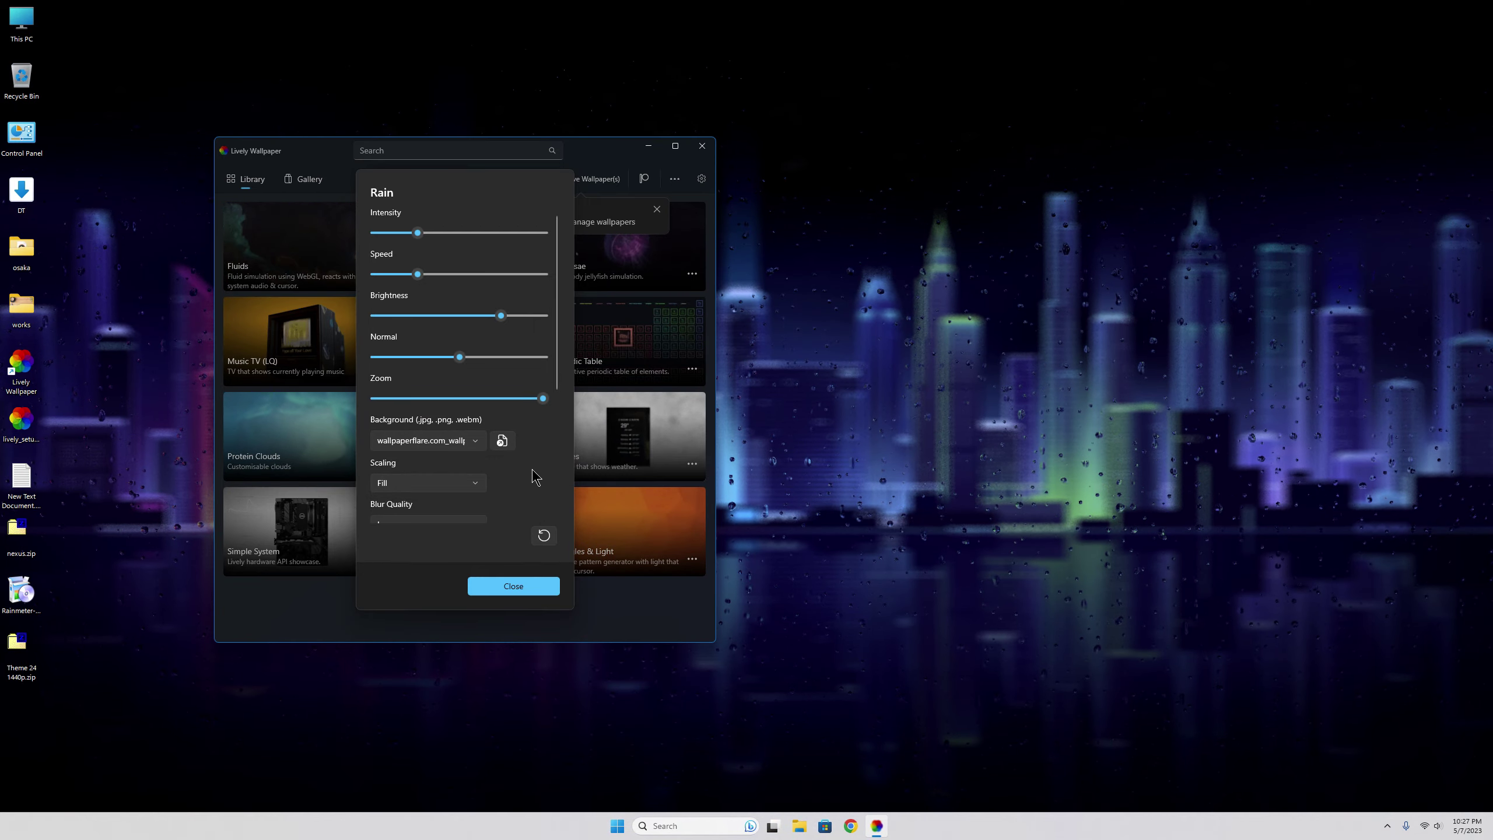
scroll(531, 468, down, 3)
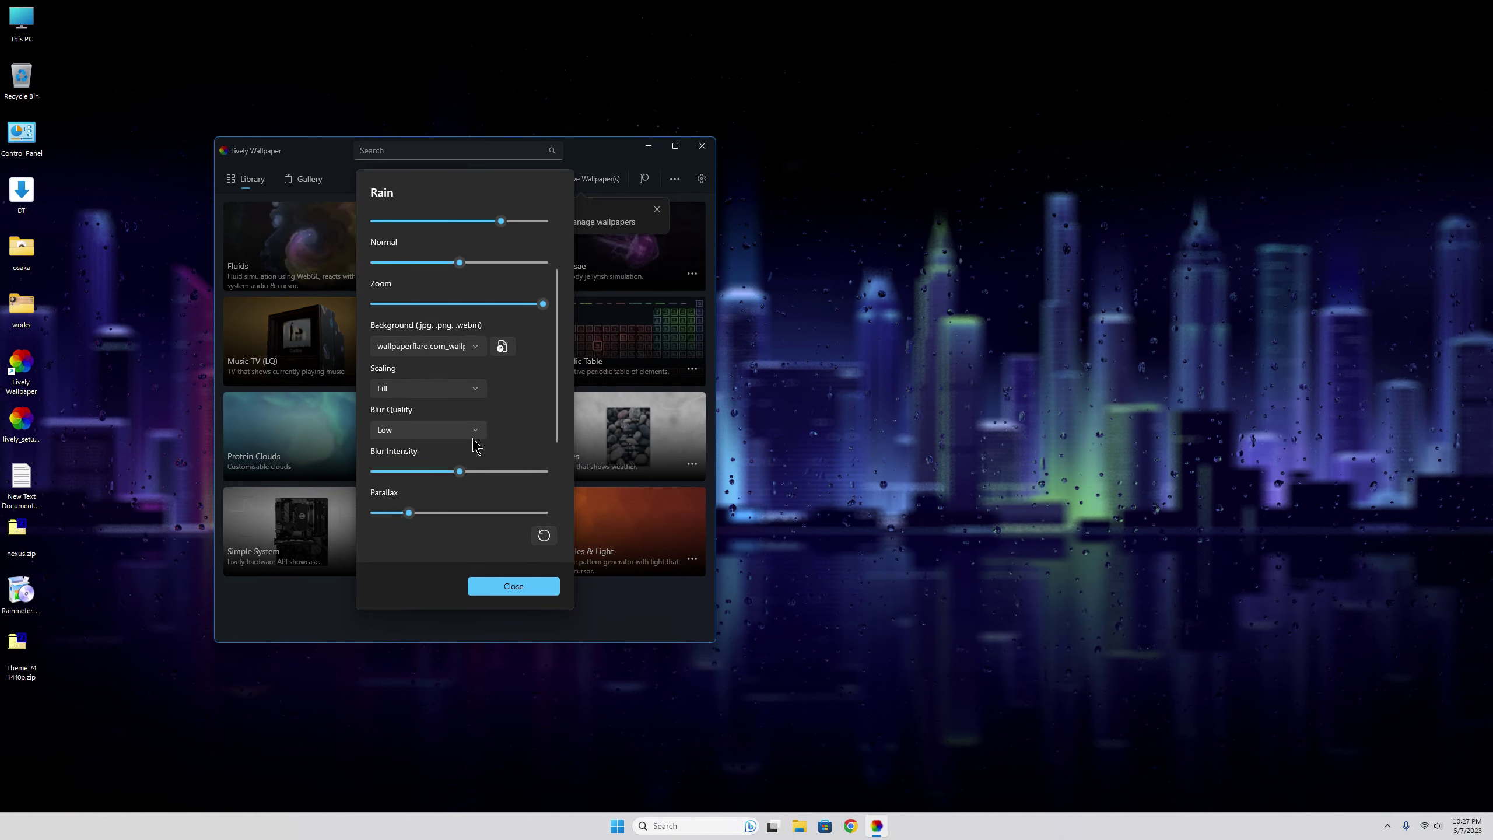
click(474, 432)
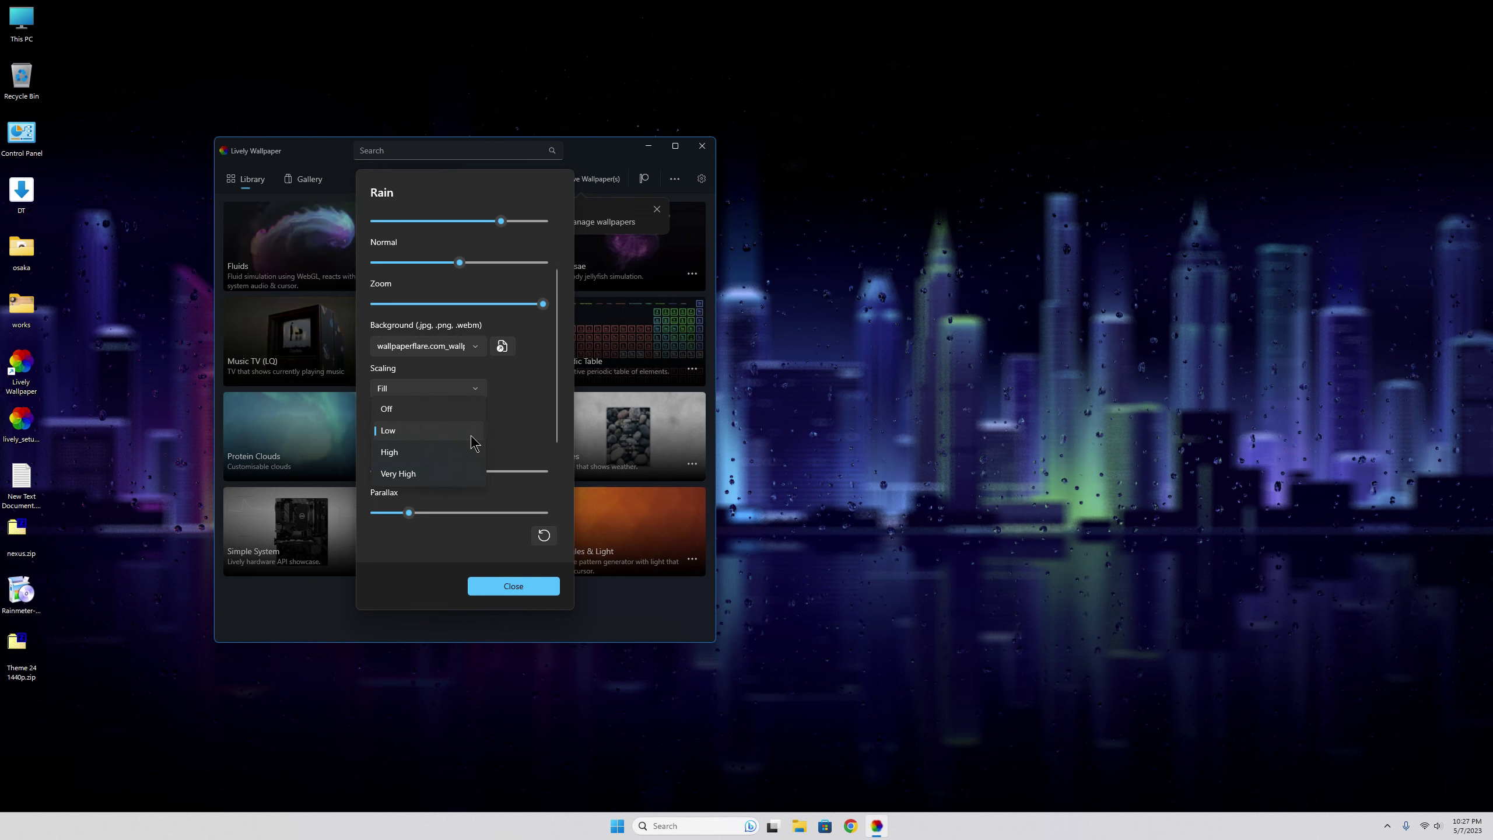
click(443, 474)
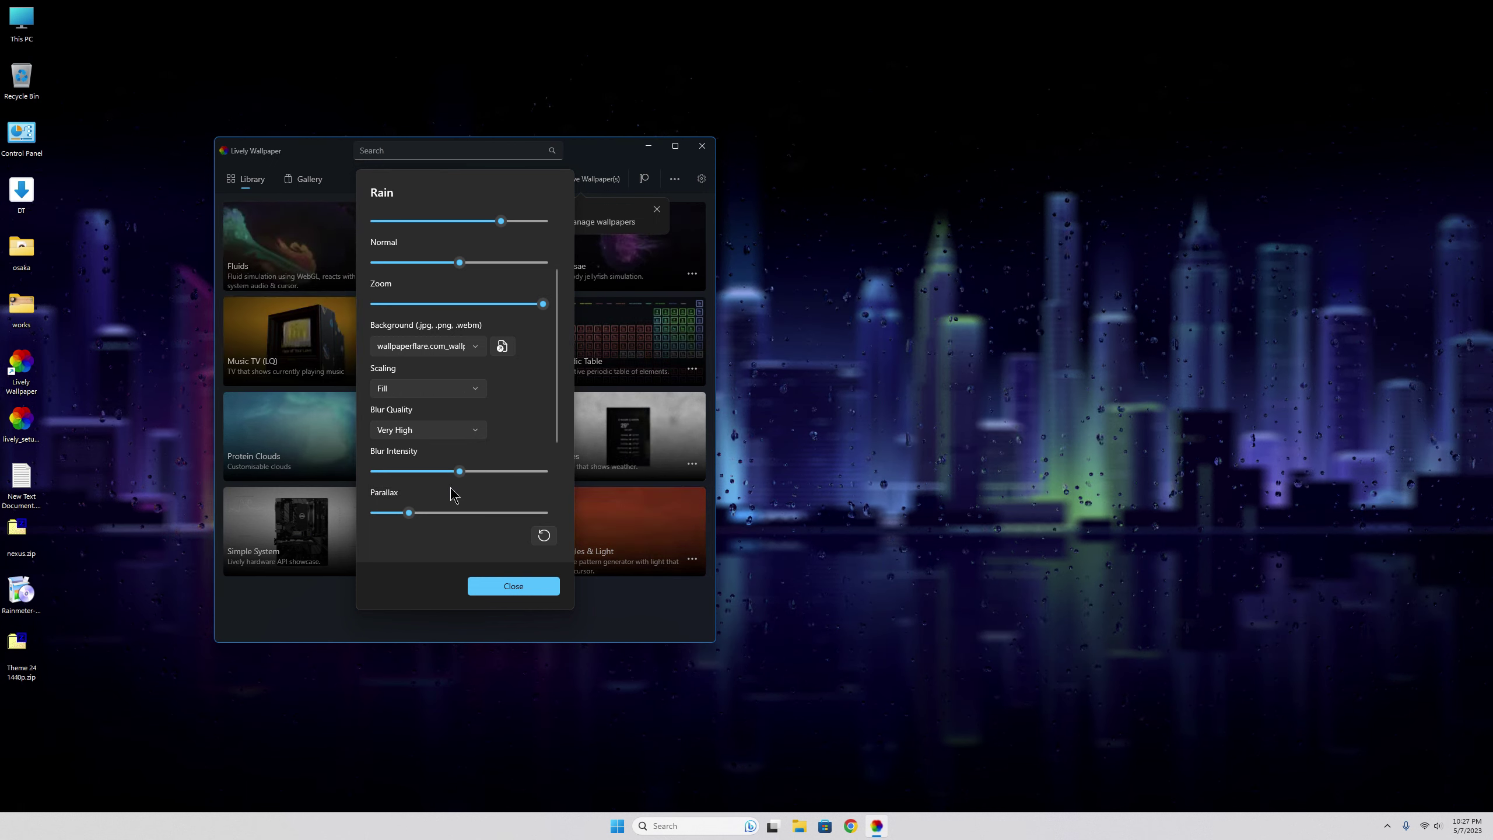
- Lower the Rain wallpaper's blur intensity to roughly one sixth of its range and minimise Lively Wallpaper to the system tray
click(459, 471)
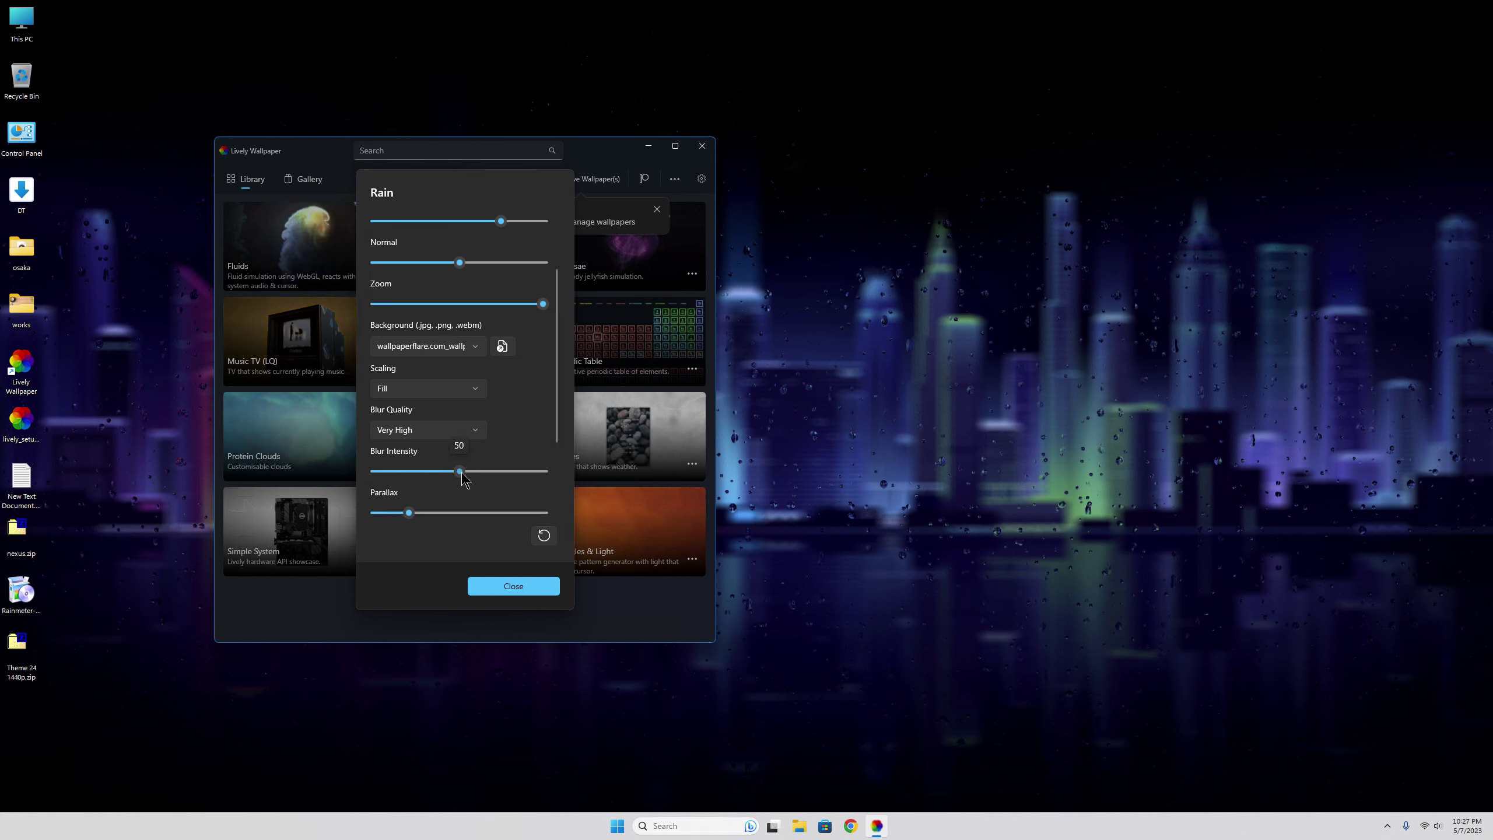
drag(435, 483, 404, 487)
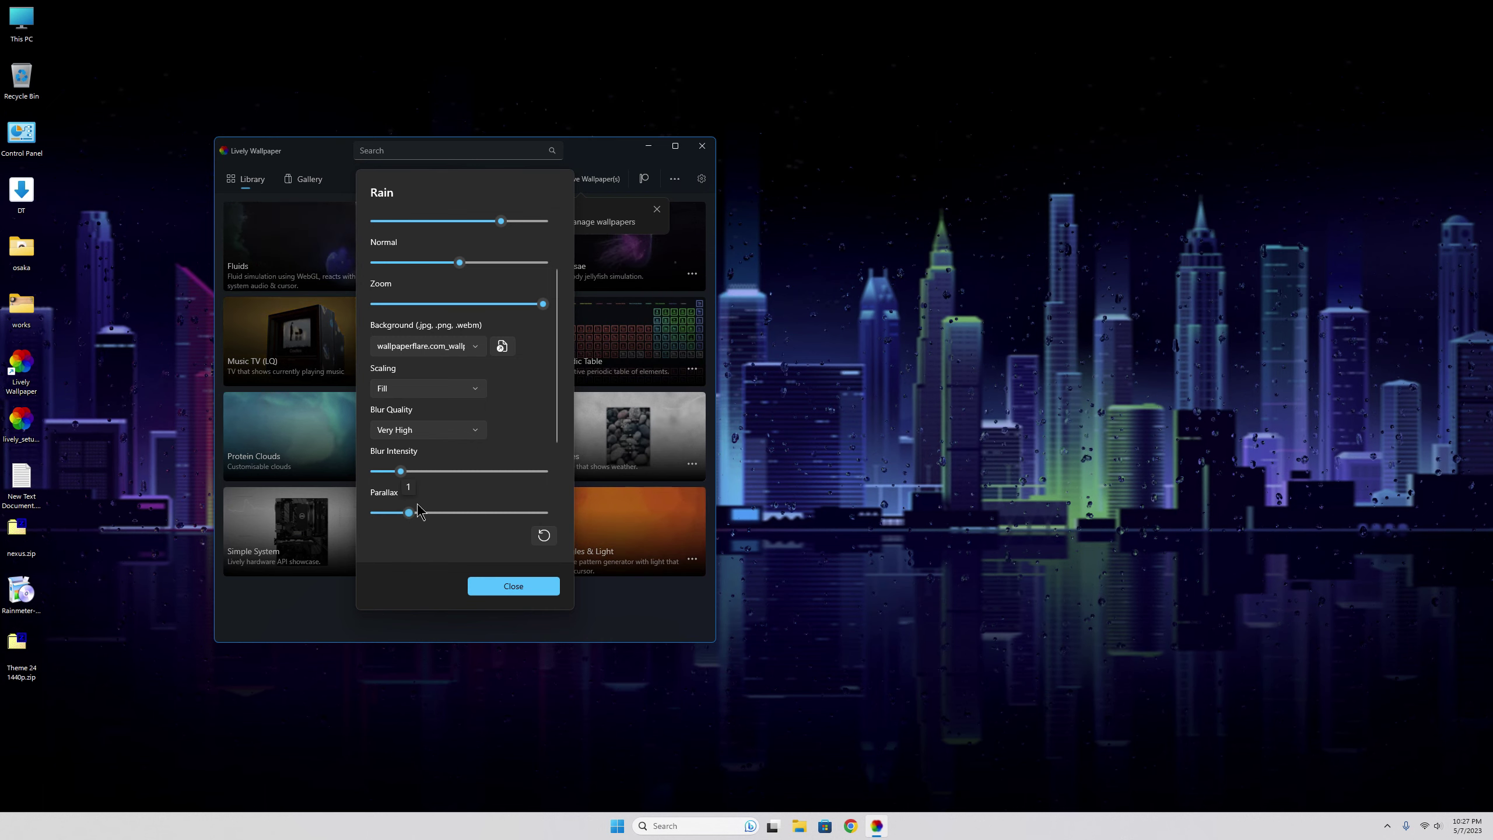
scroll(559, 376, down, 1)
scroll(559, 376, down, 3)
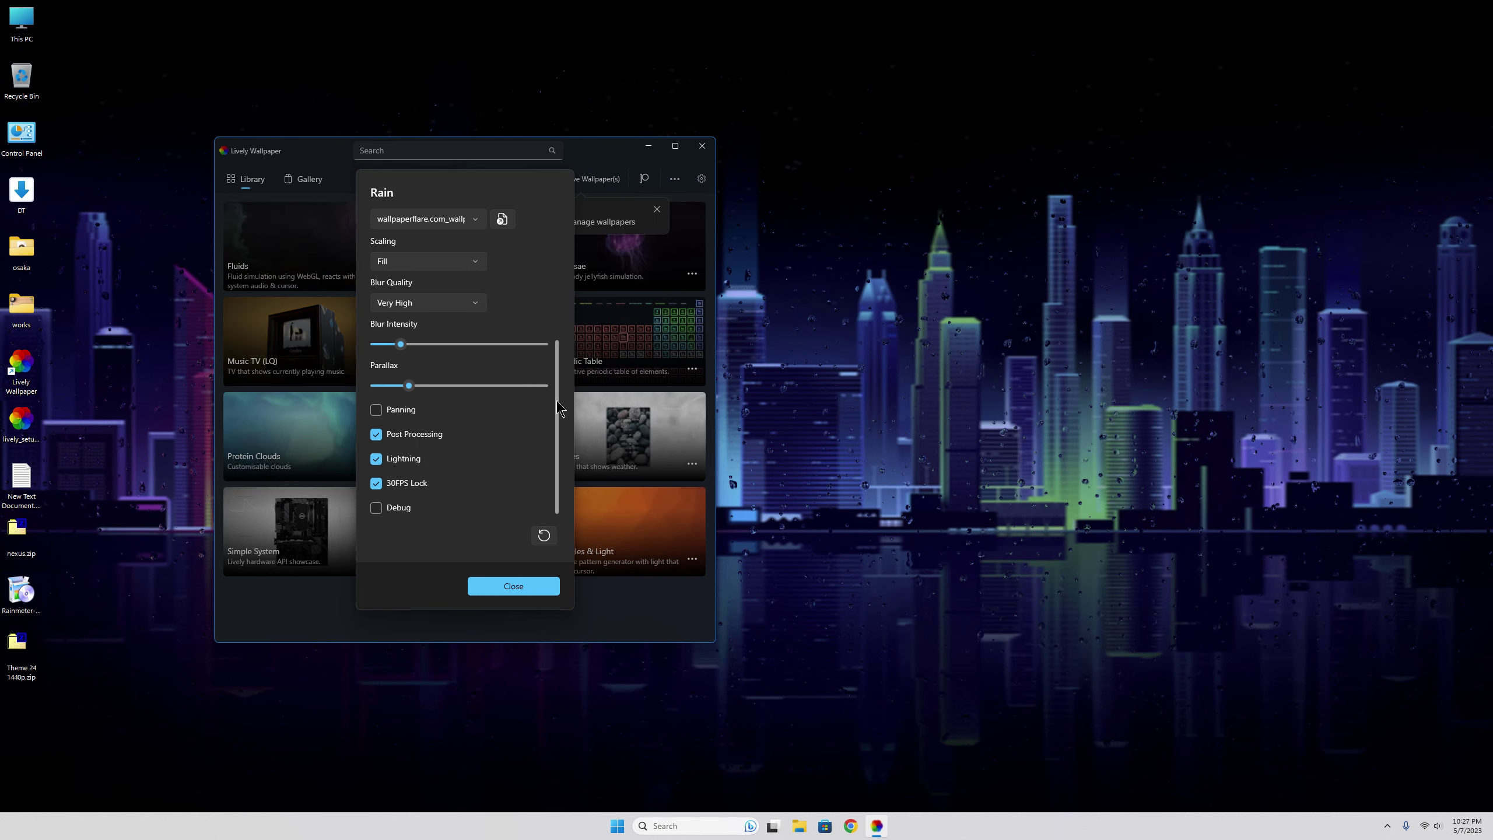
click(486, 587)
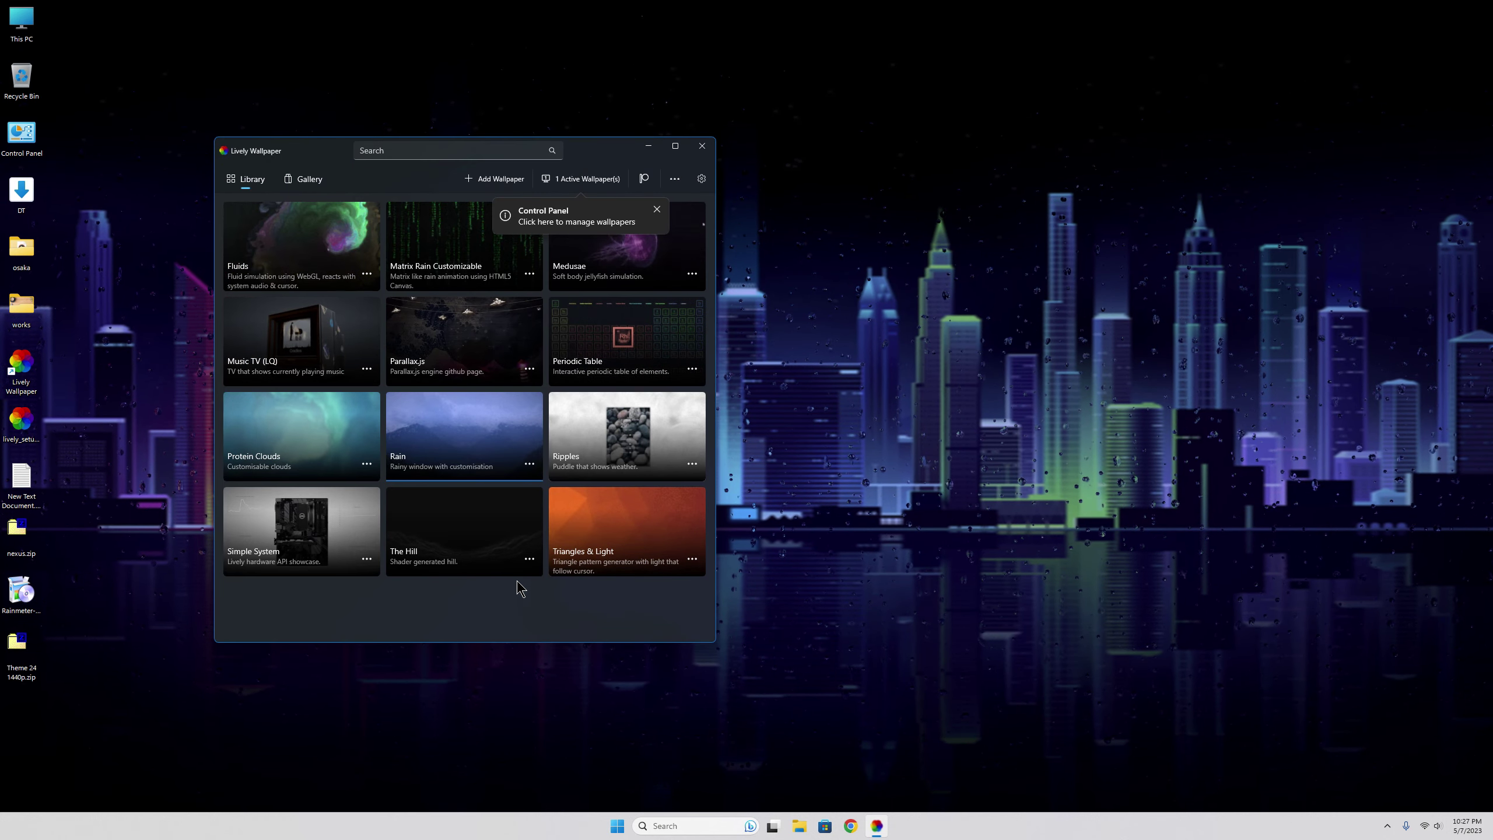
click(709, 151)
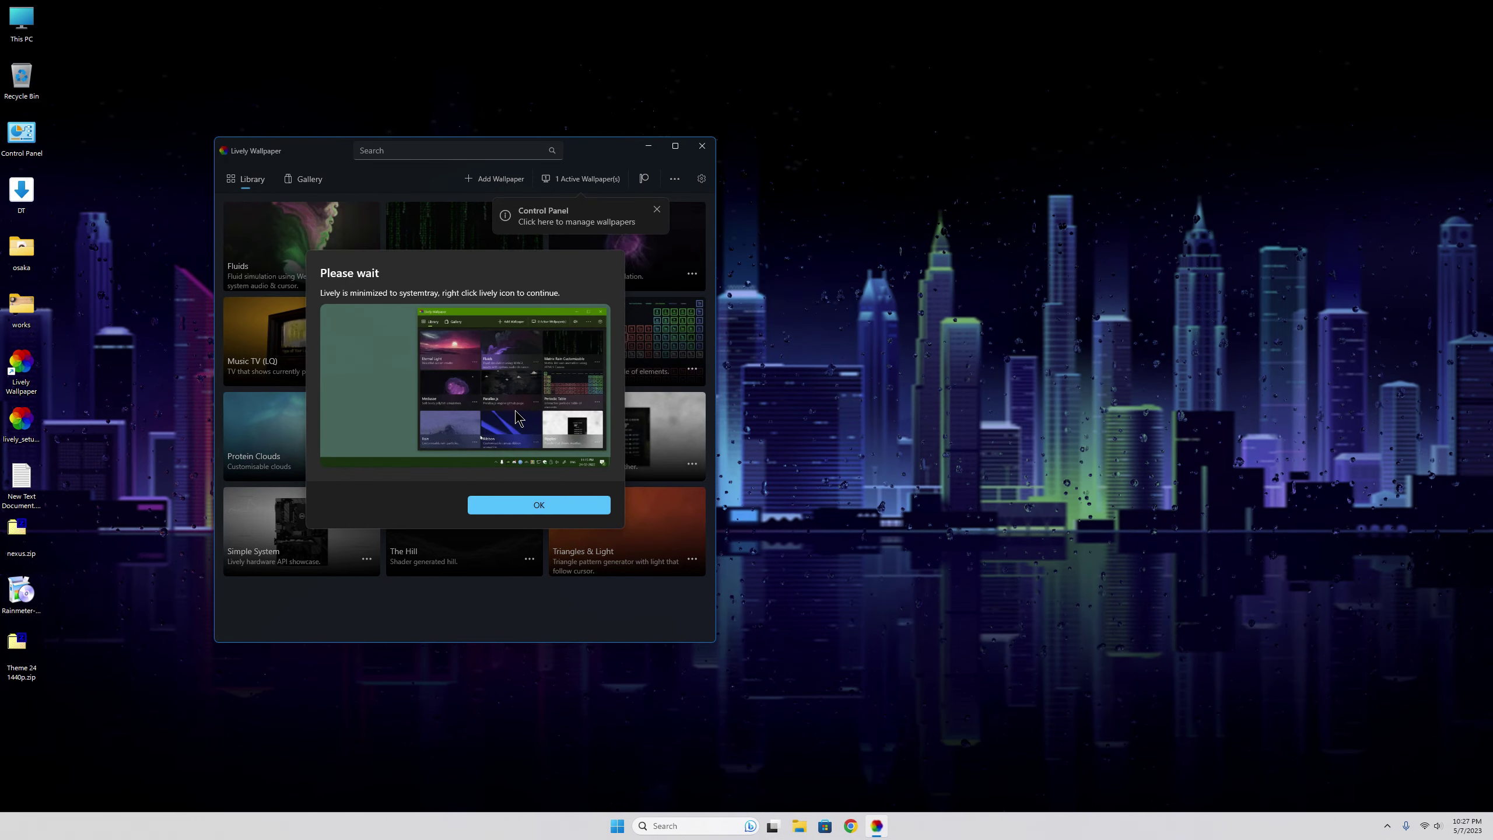
click(527, 507)
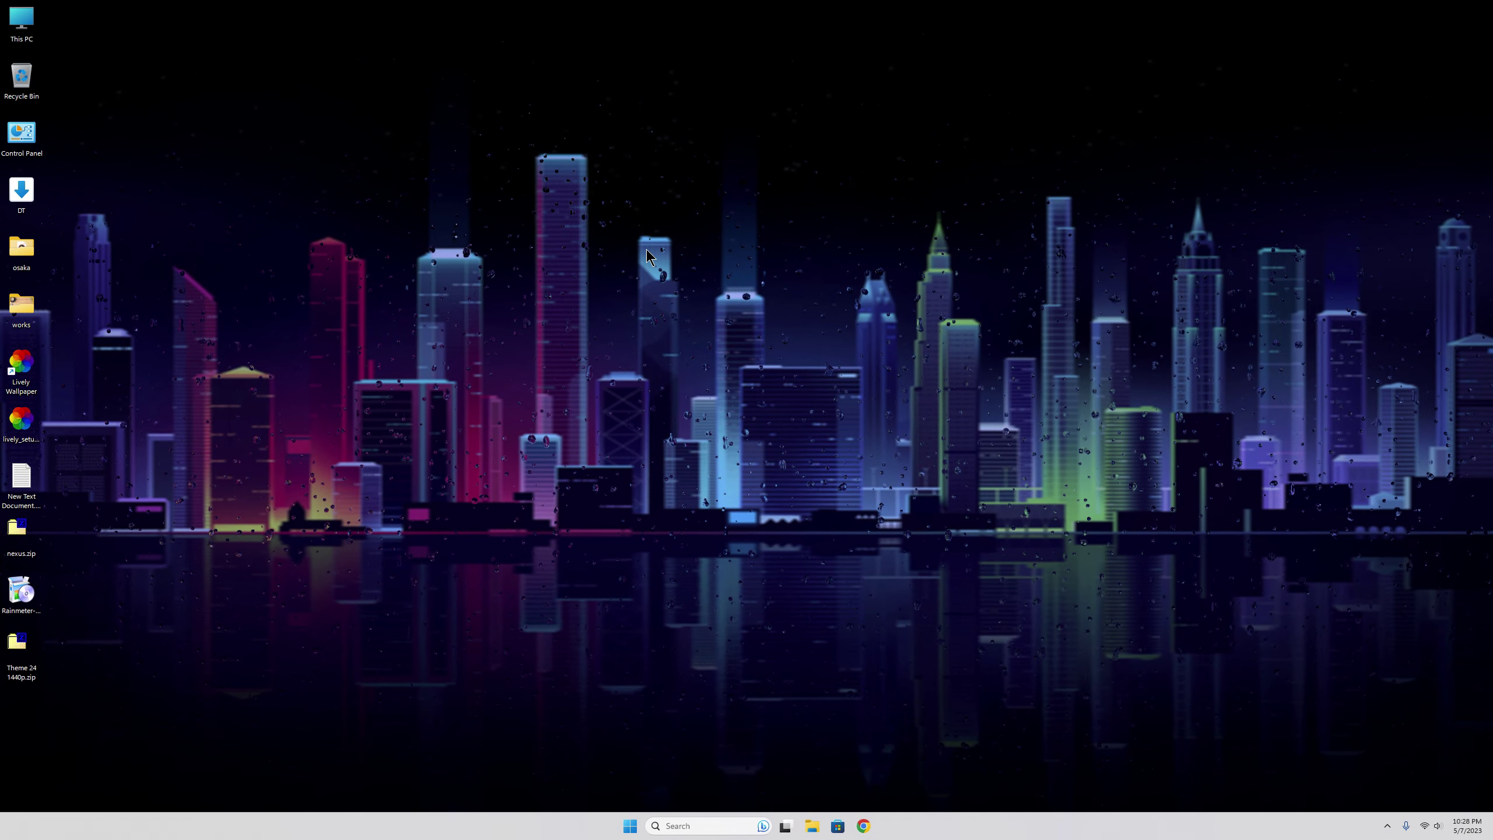
- Switch the Windows color mode to Dark in the personalization settings and close them
right_click(647, 251)
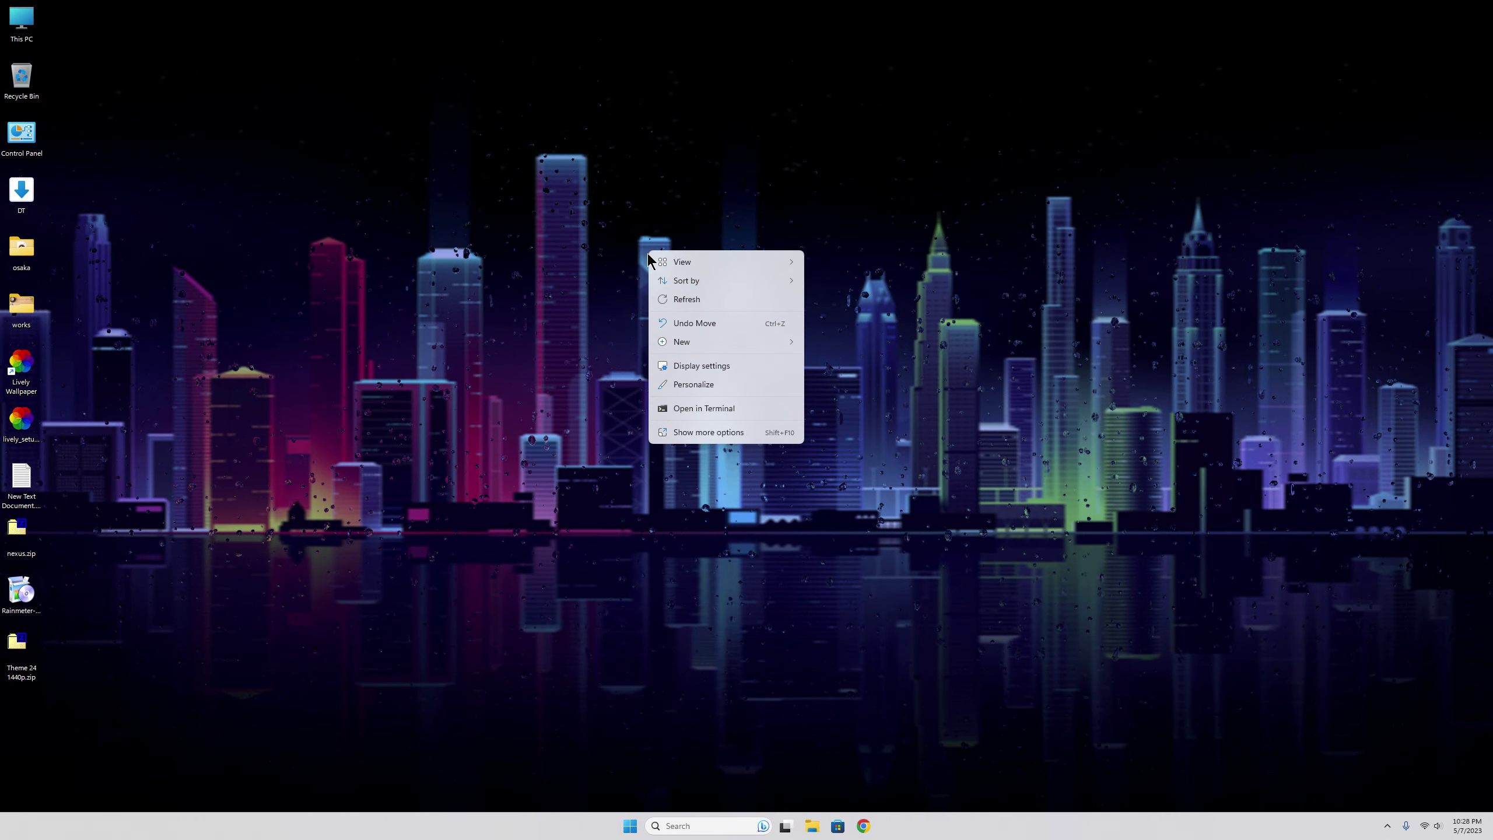
click(726, 389)
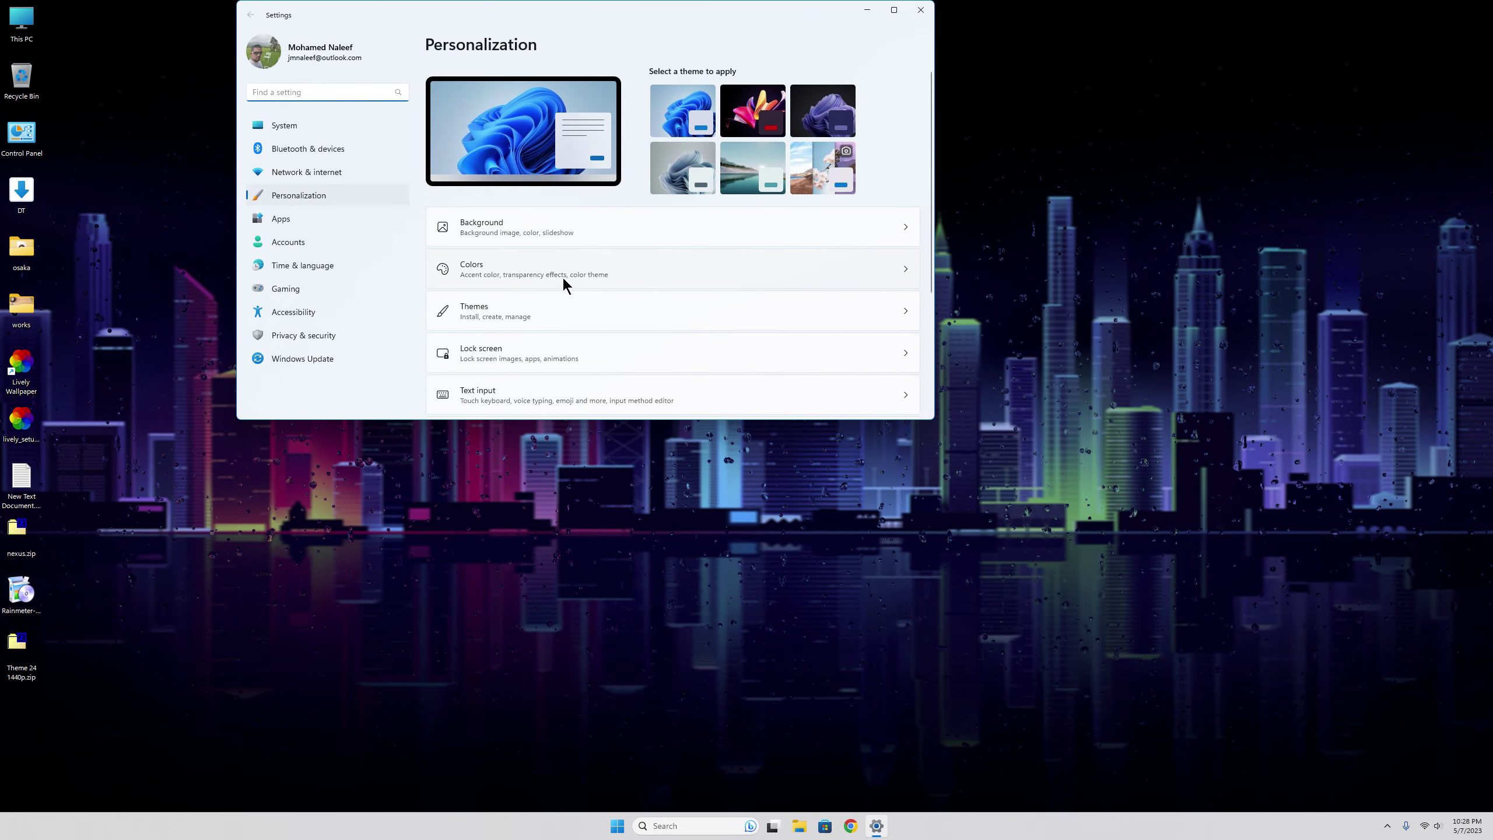
click(563, 280)
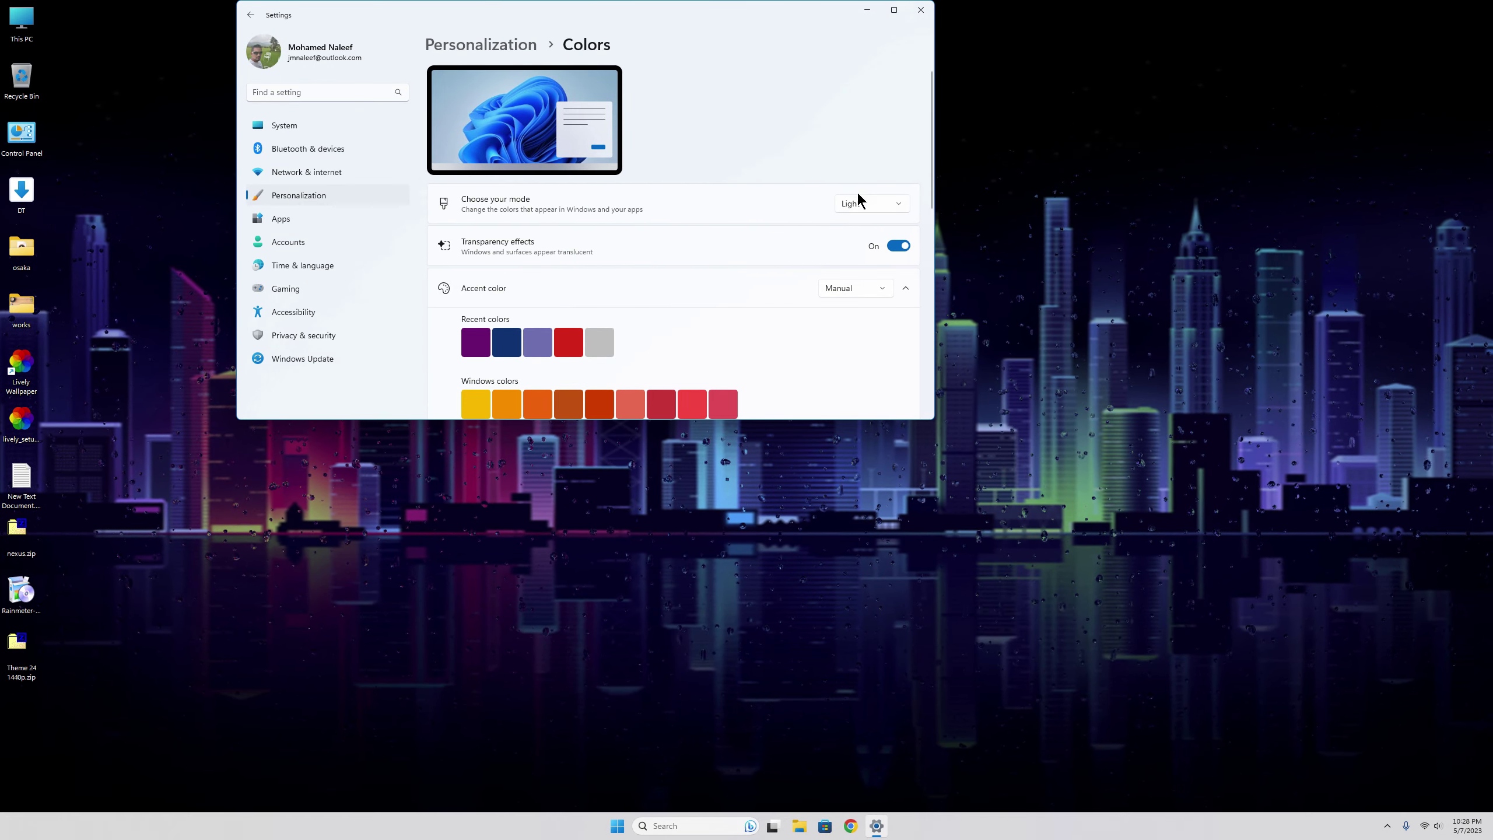
click(856, 207)
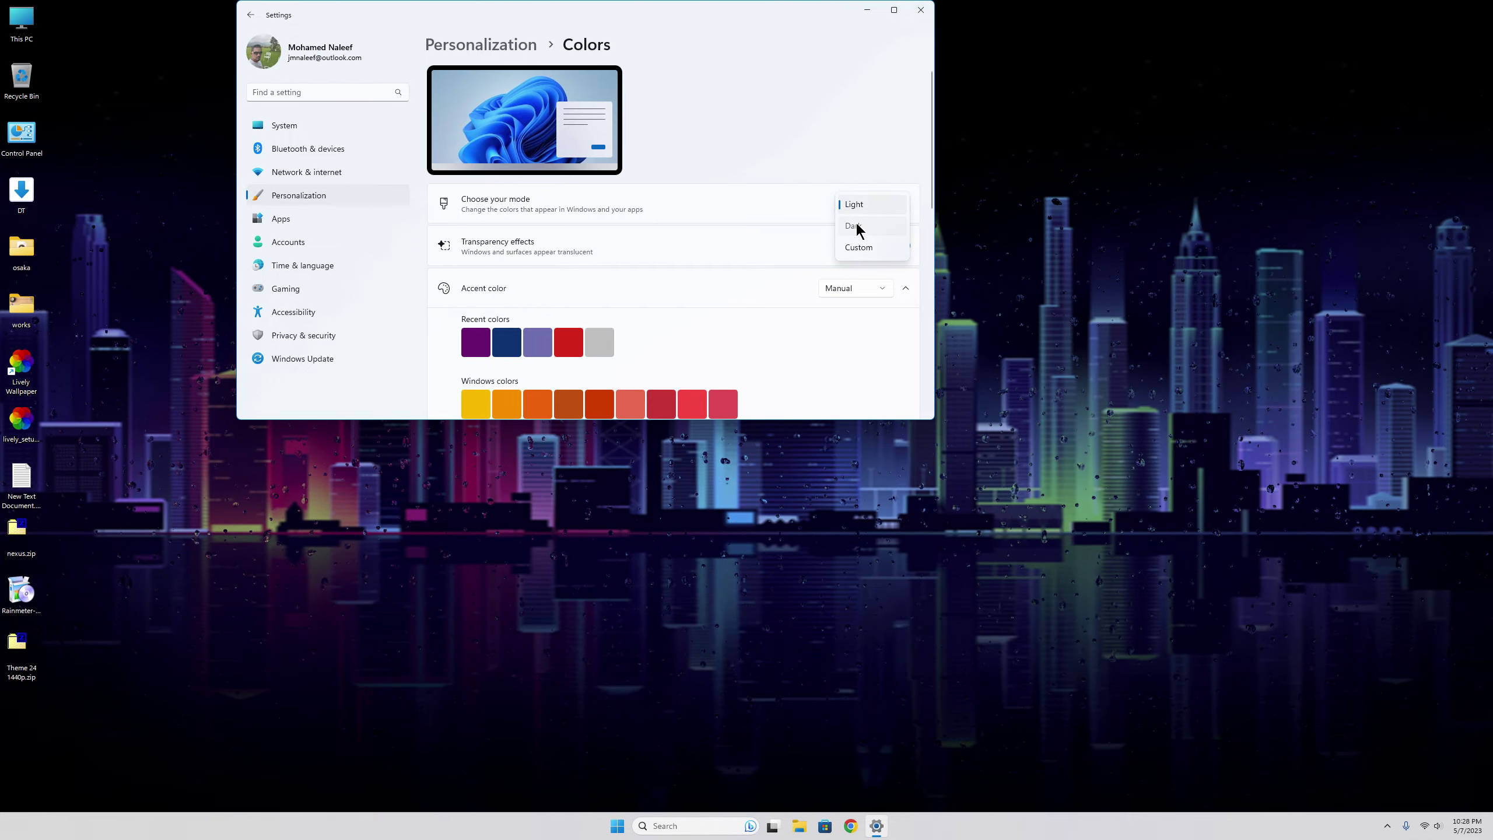
click(855, 227)
drag(935, 174, 929, 257)
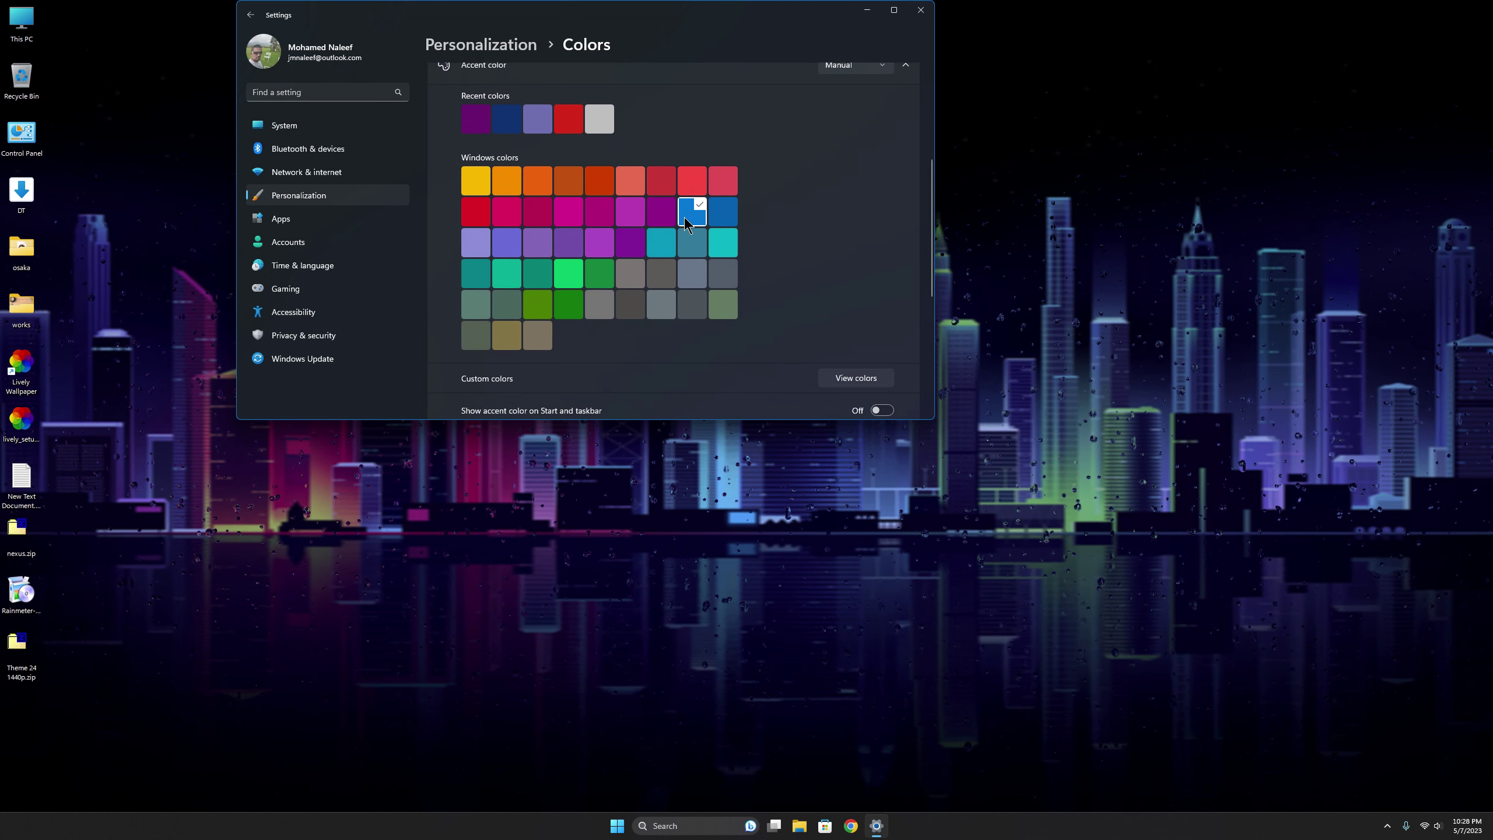
click(921, 10)
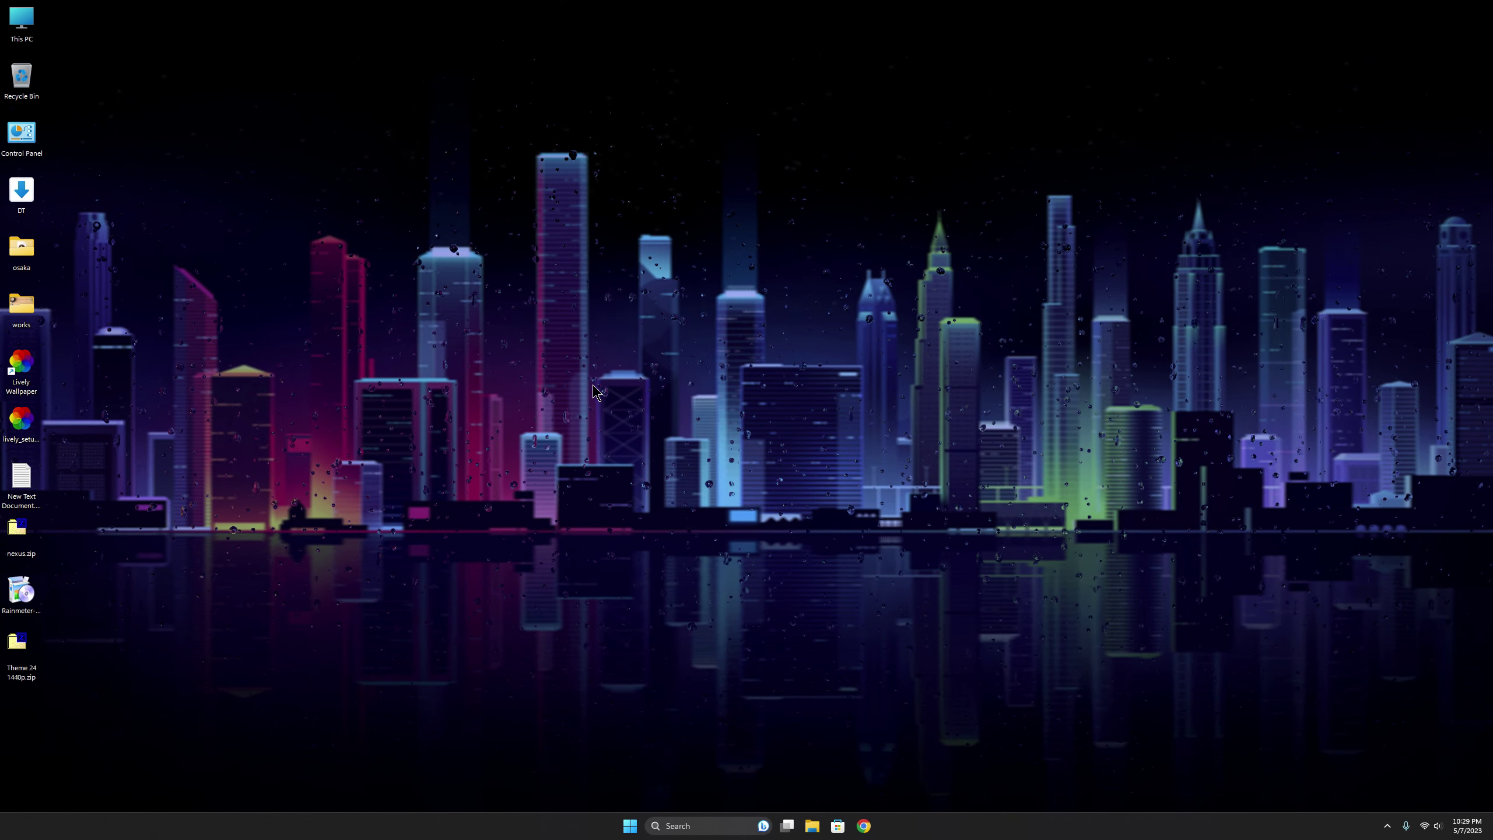
- Install Rainmeter from the desktop installer in English with the standard installation, allow its changes, and finish the setup
double_click(26, 588)
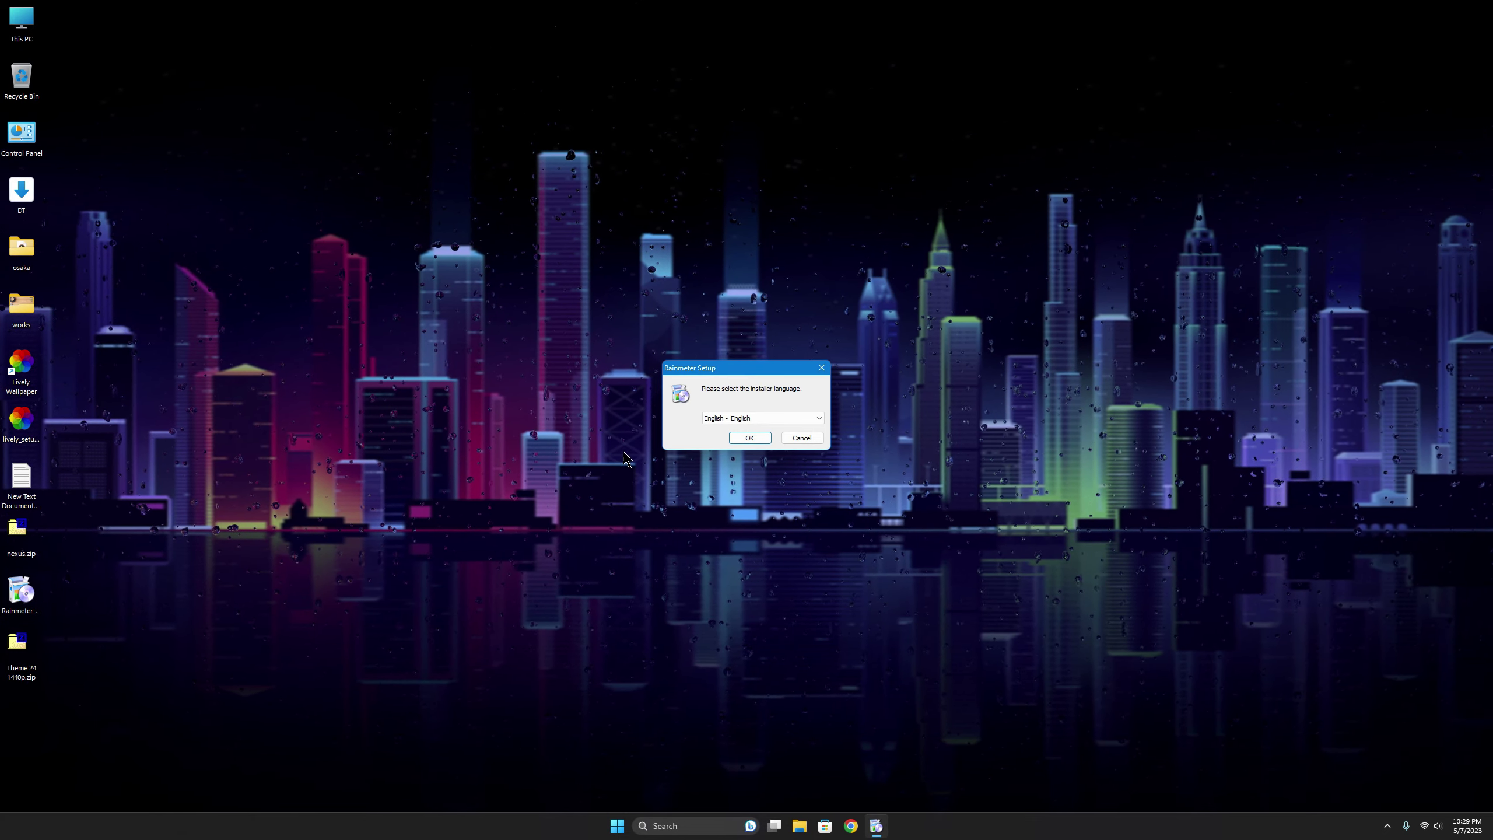
click(742, 435)
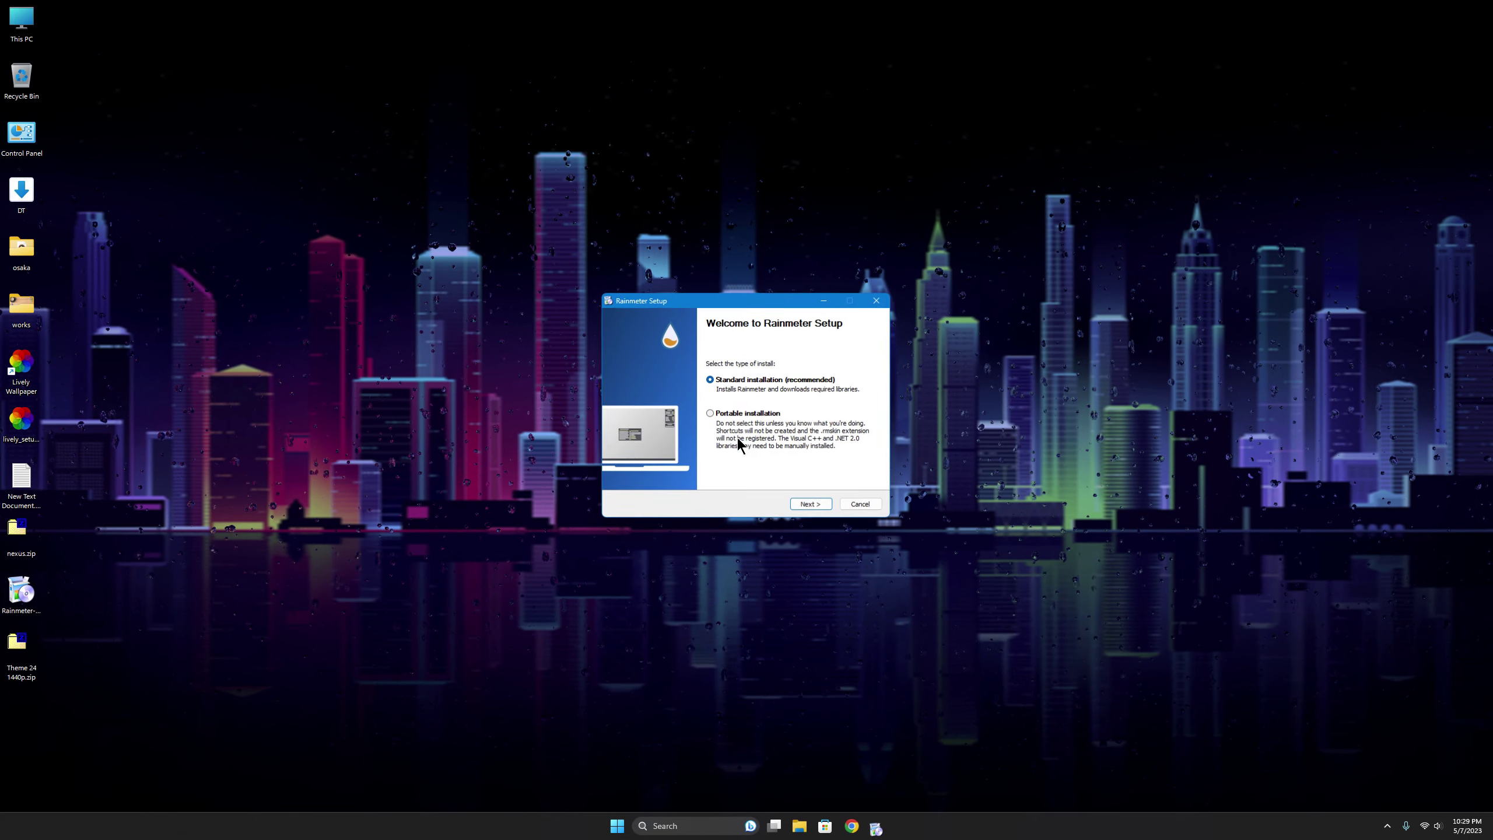
click(806, 505)
click(811, 505)
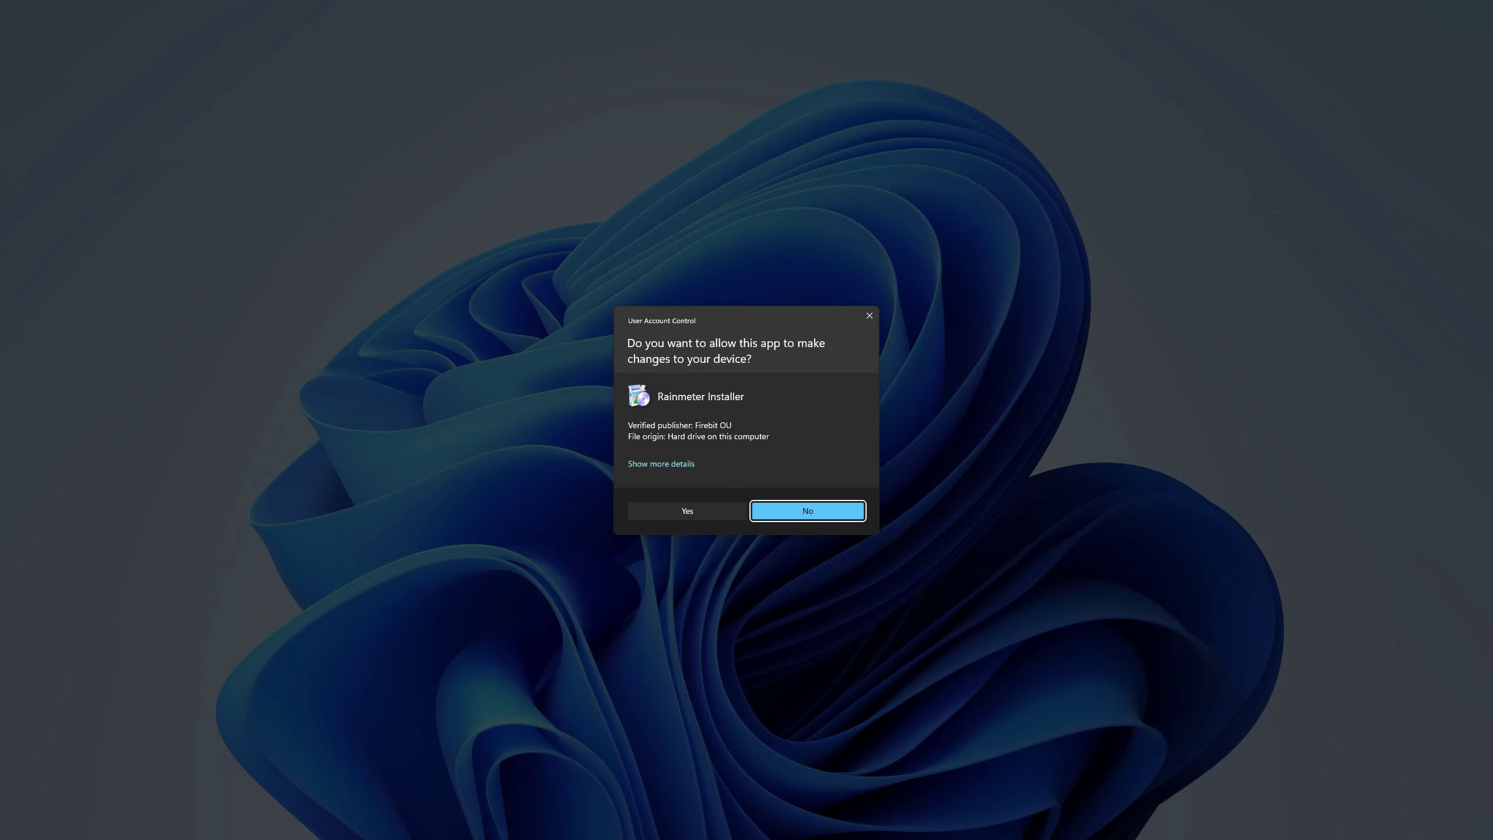
click(687, 510)
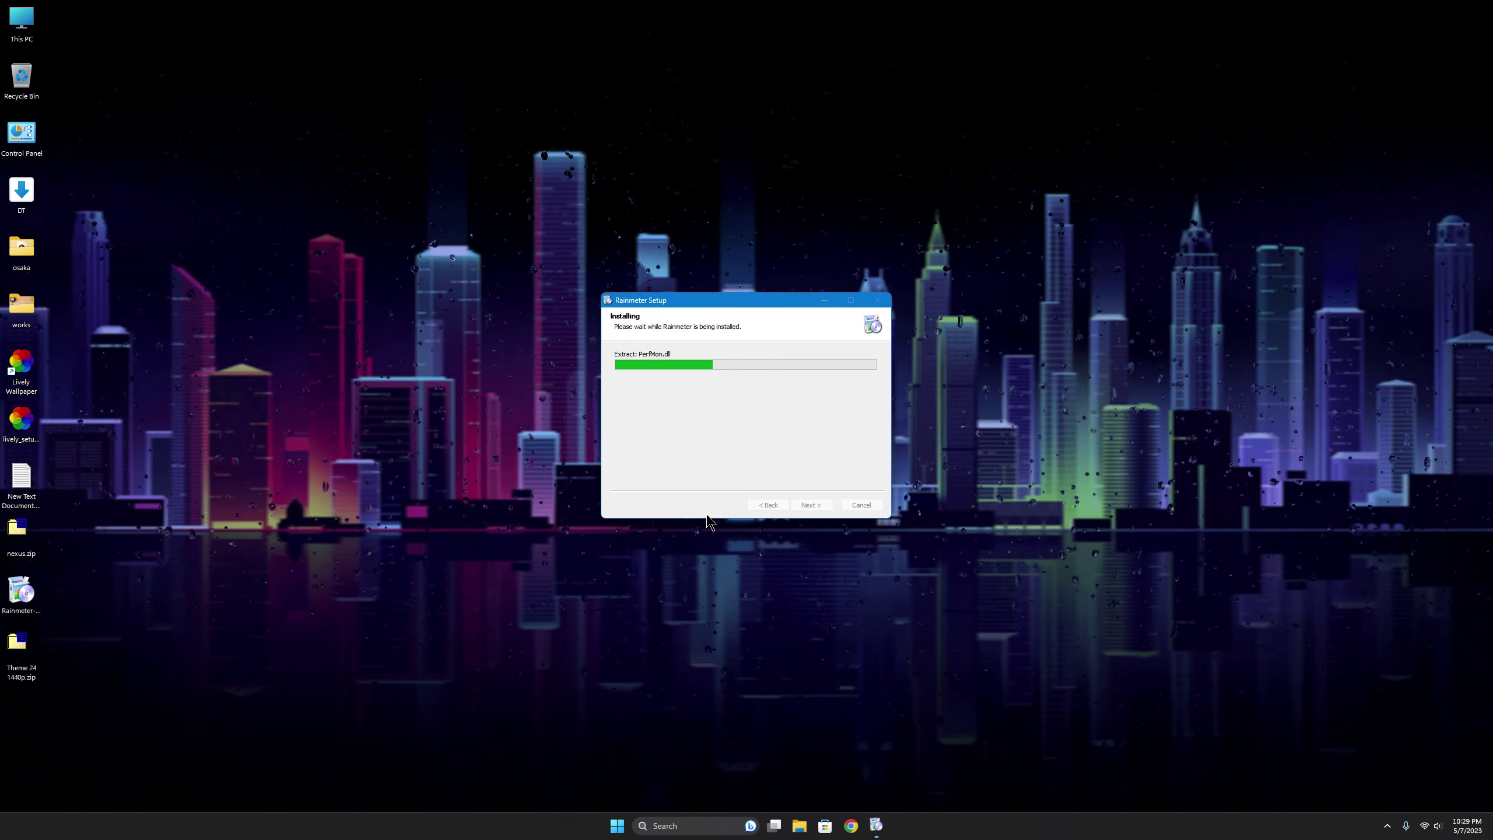
click(817, 507)
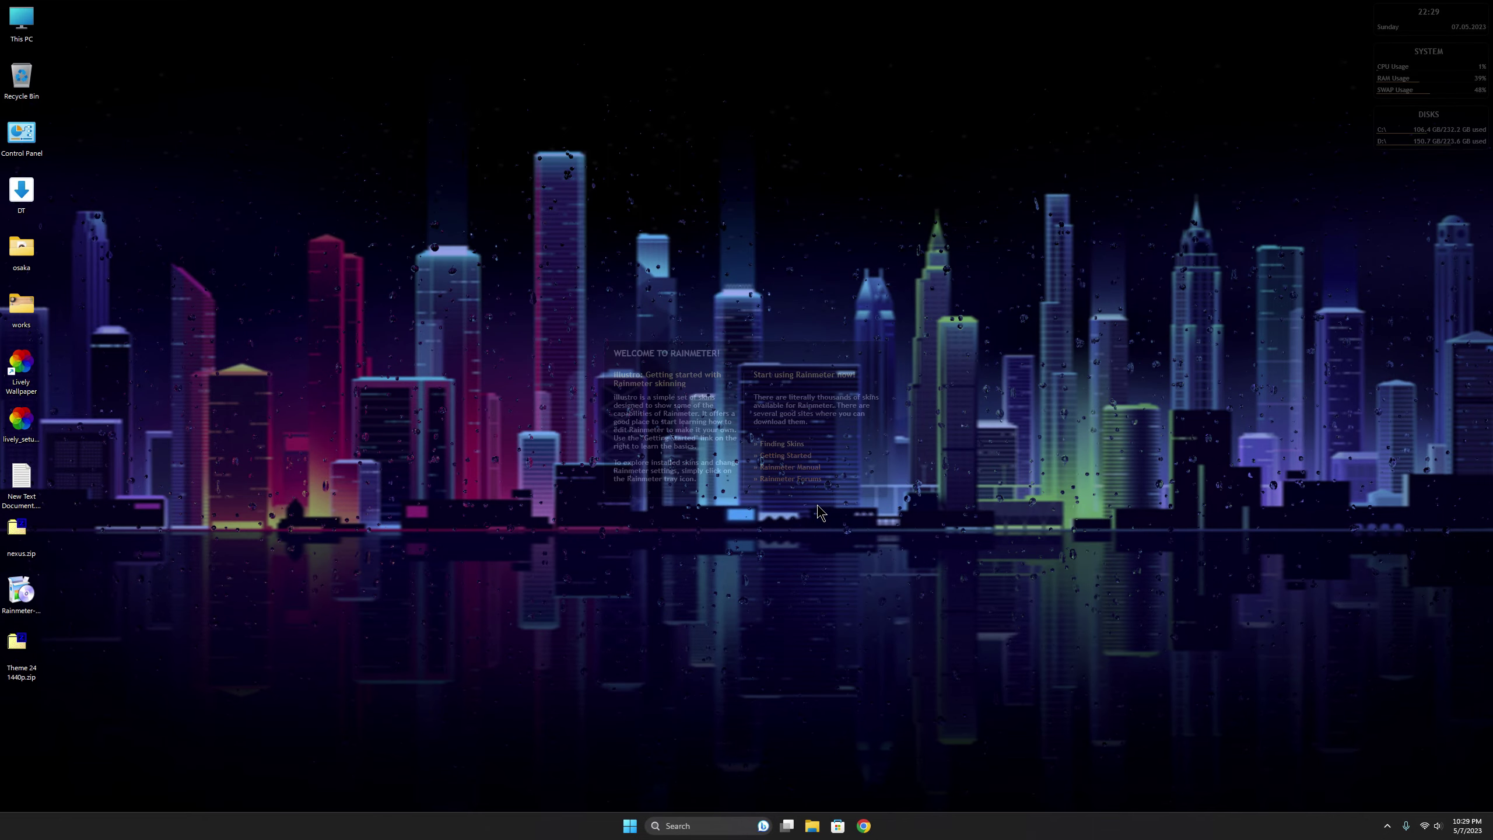
- Unload Rainmeter's default illustro skins from the desktop: Welcome, the disks panel, the system panel and the clock
right_click(804, 434)
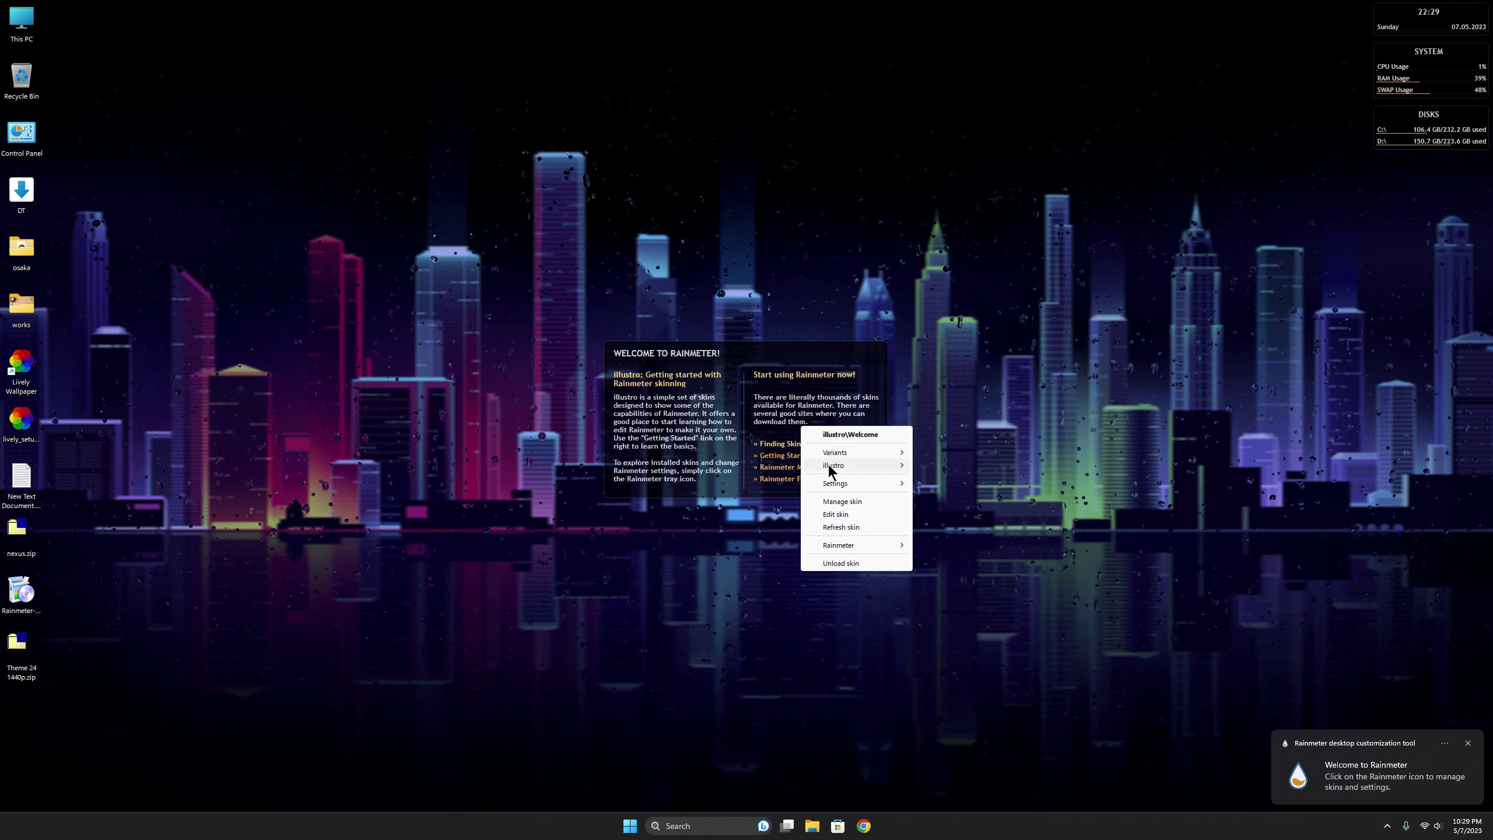
click(846, 564)
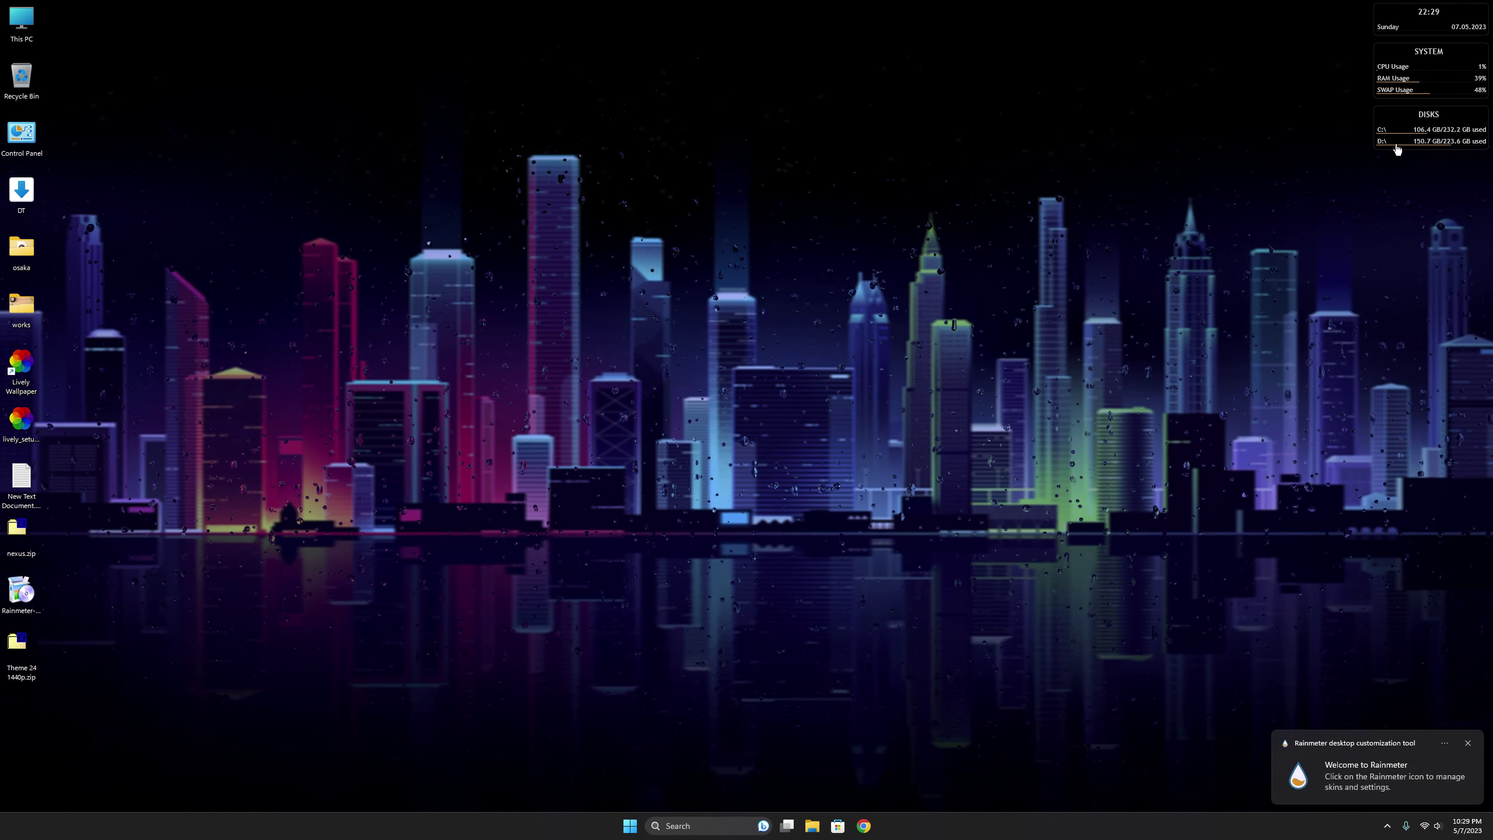
right_click(1405, 136)
click(1459, 273)
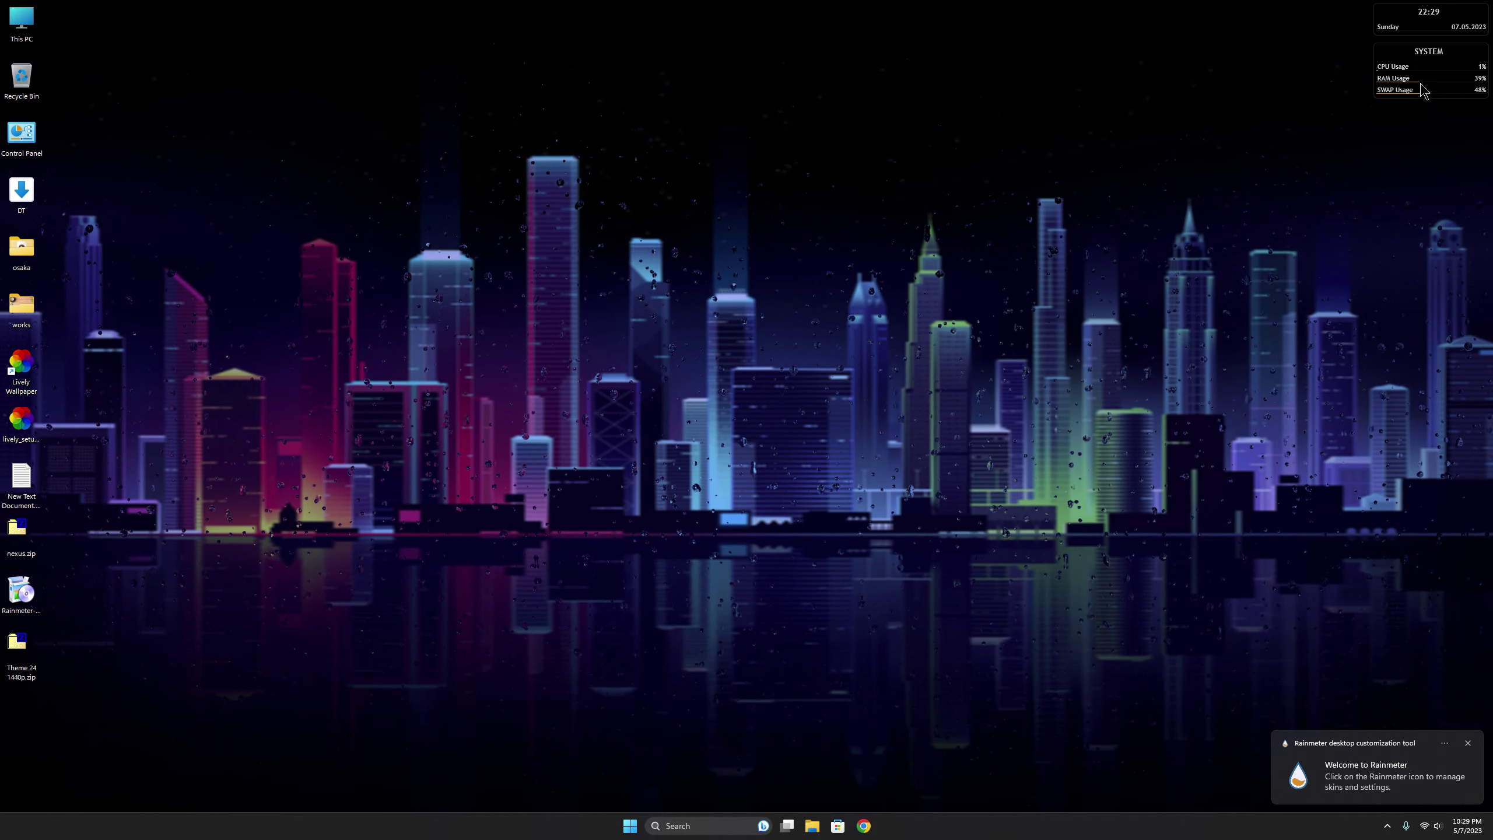
right_click(1393, 78)
click(1429, 213)
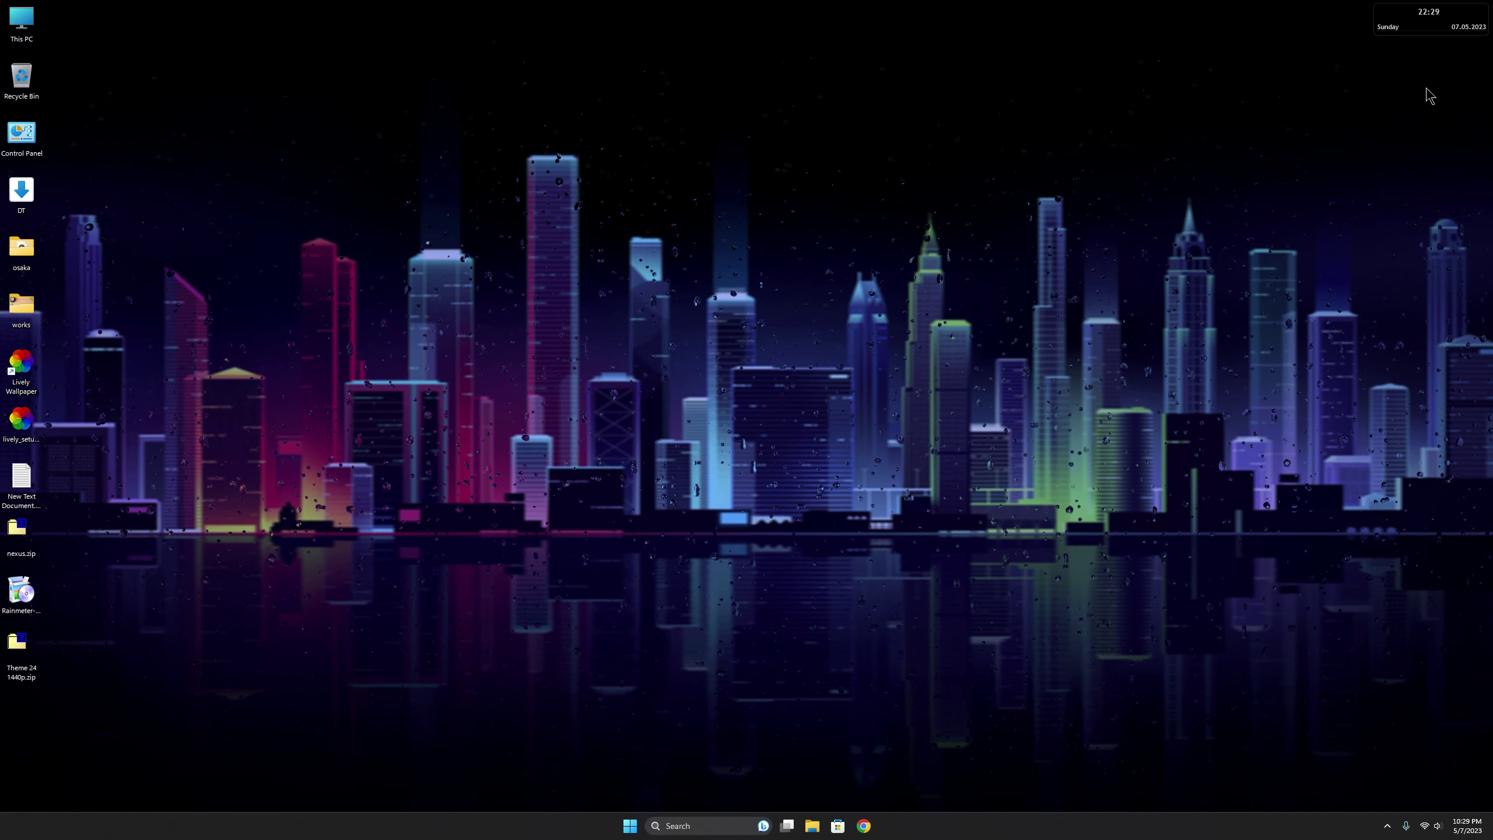
right_click(1394, 23)
click(1452, 159)
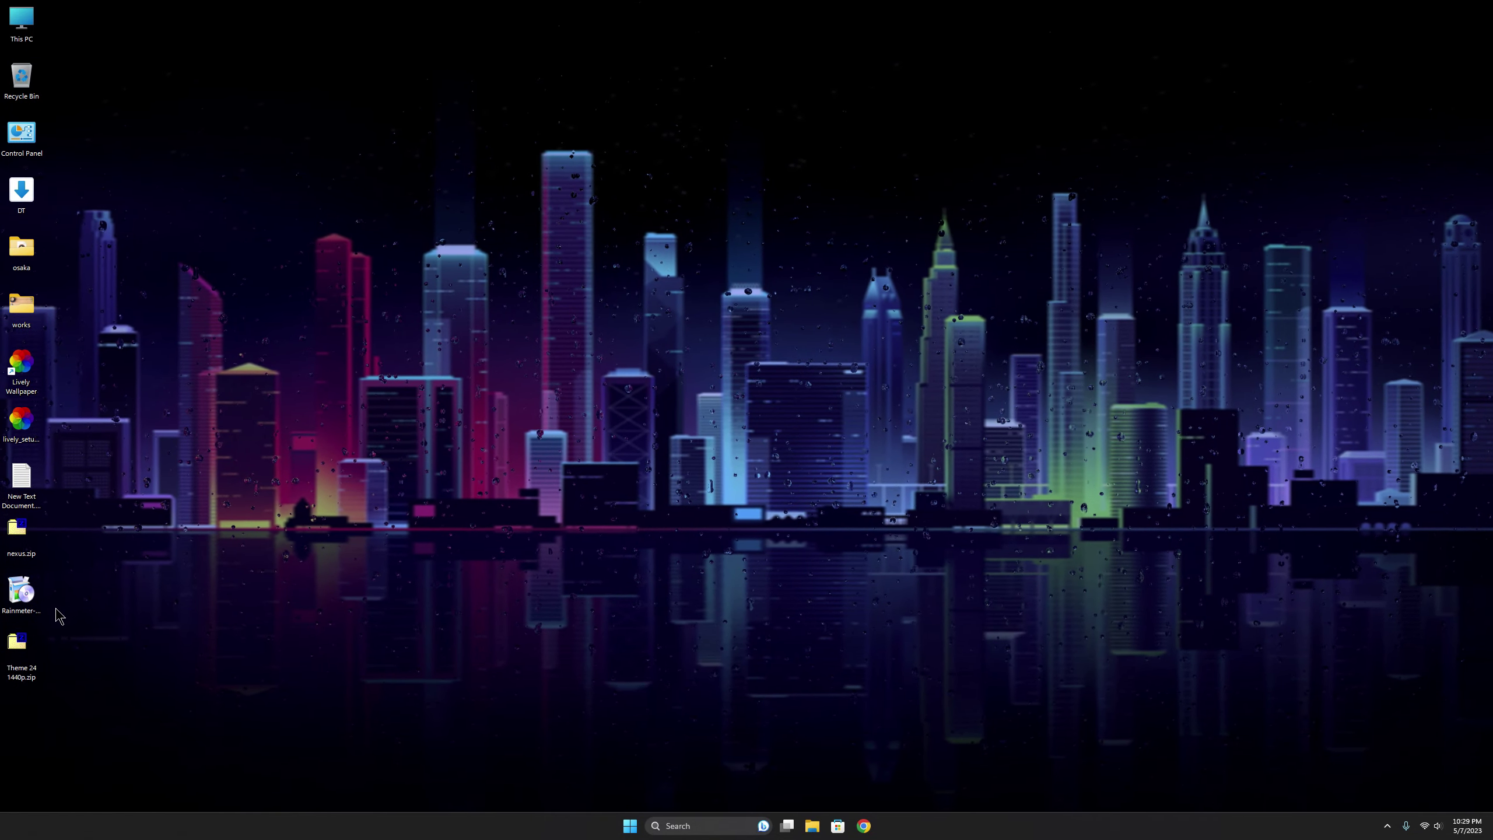
- Extract Theme 24 1440p.zip on the desktop, move the extracted folder to a free area and open it
right_click(26, 649)
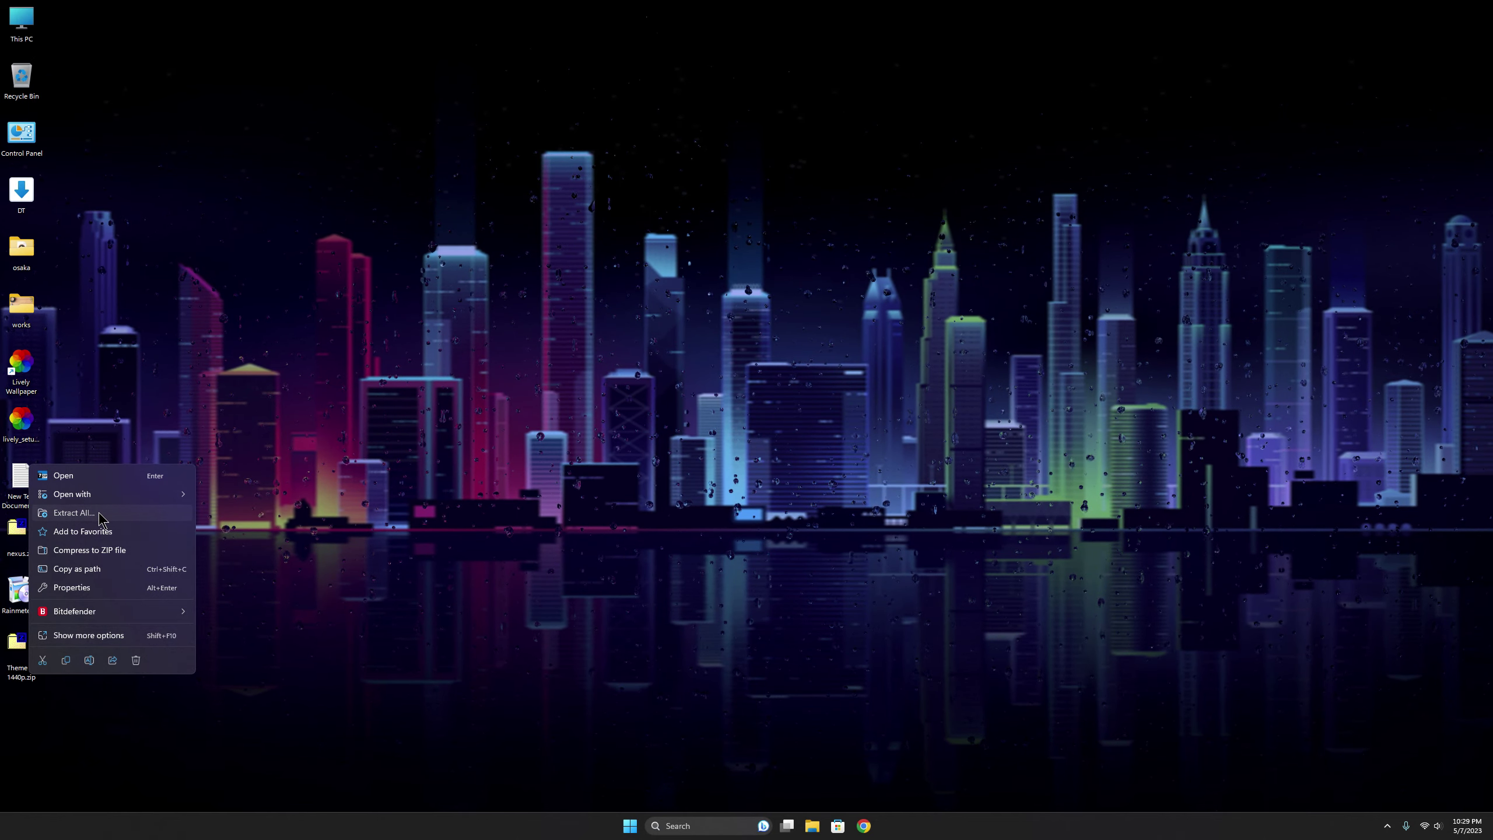
click(74, 513)
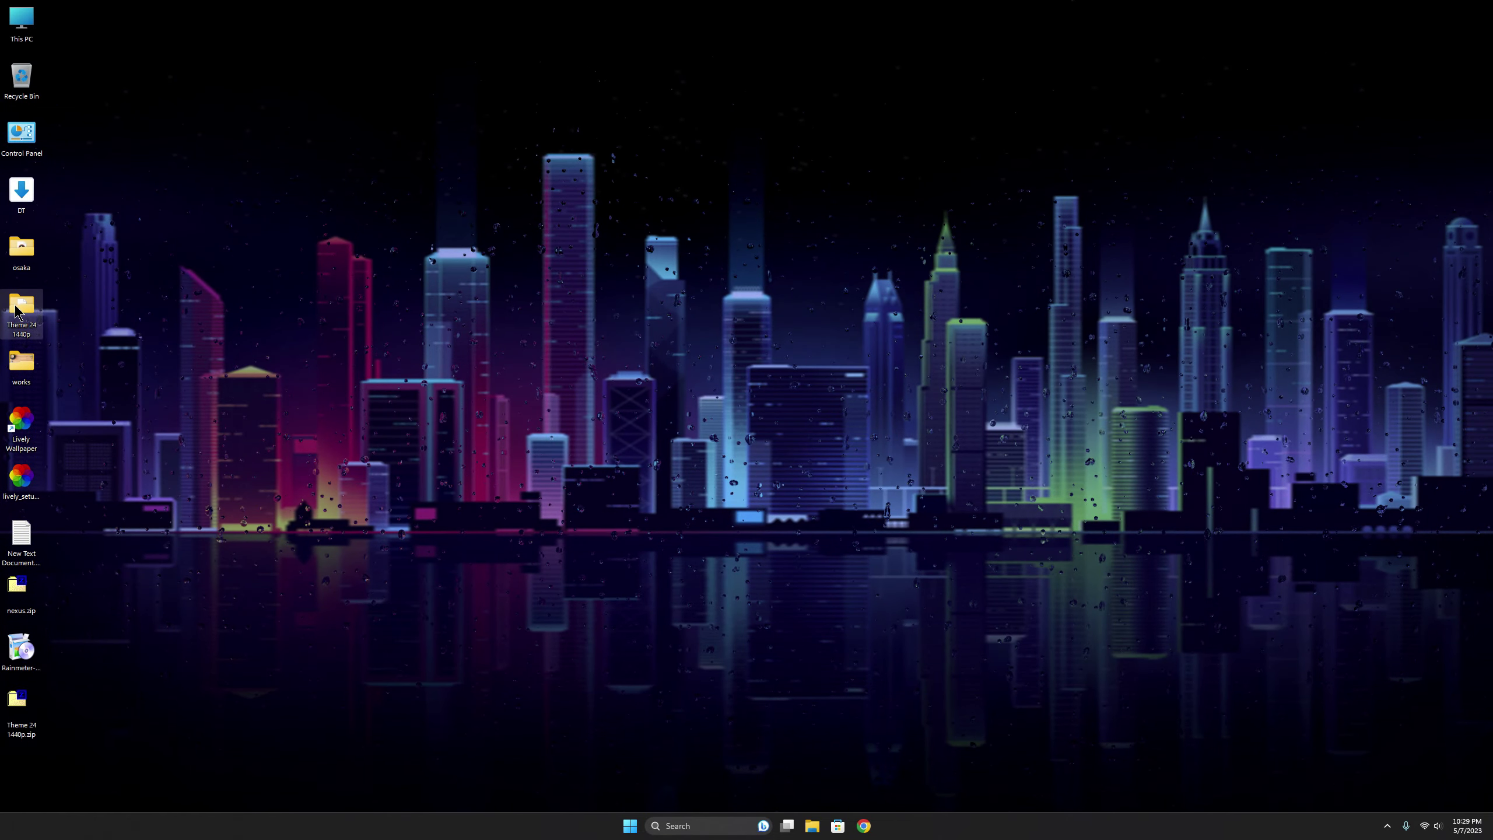
drag(14, 310, 283, 248)
double_click(283, 248)
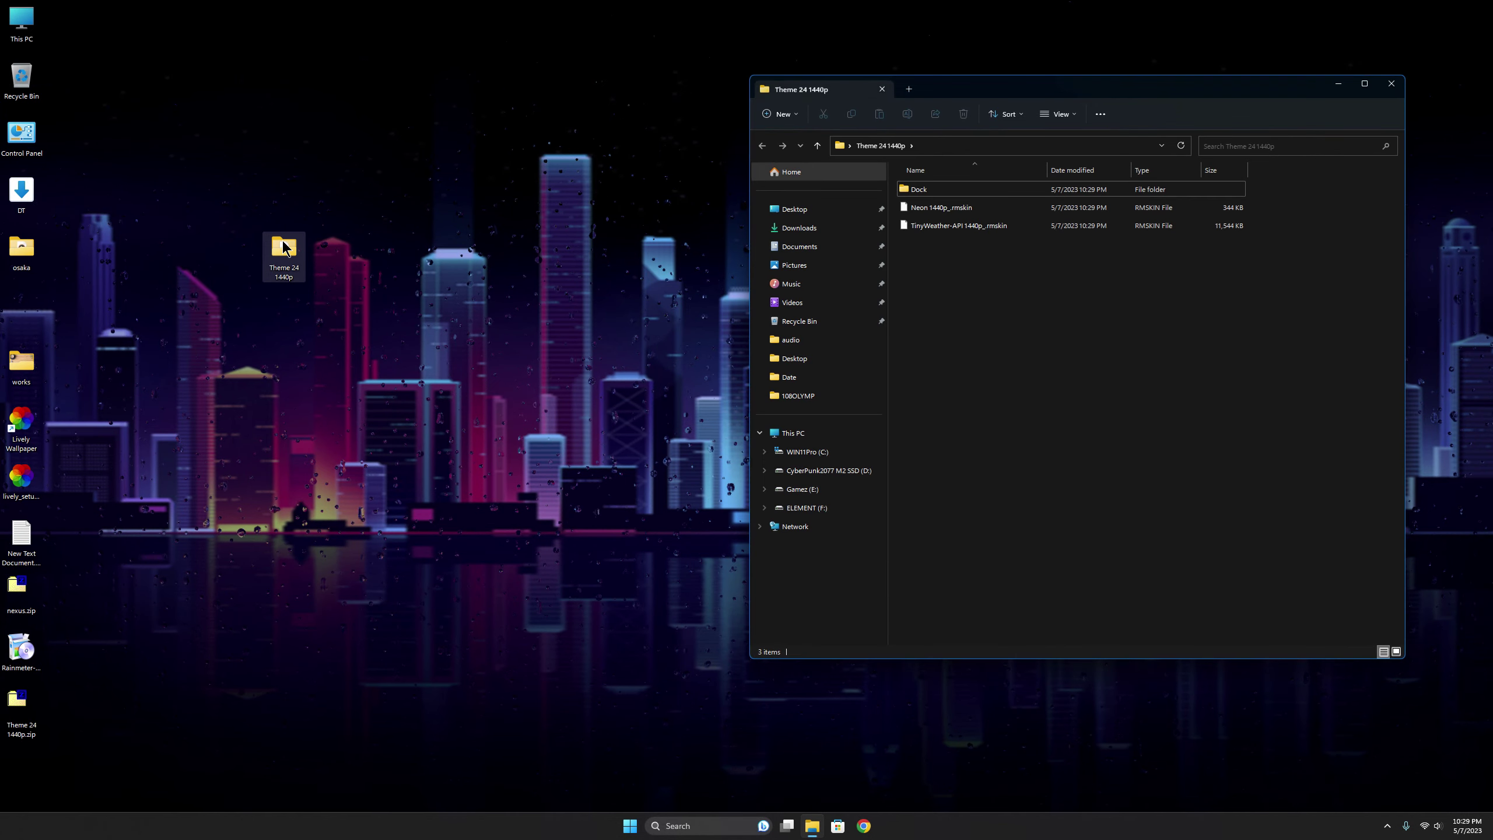
- Install the Neon 1440p and TinyWeather-API 1440p Rainmeter skin packages from the theme folder
click(969, 211)
double_click(968, 210)
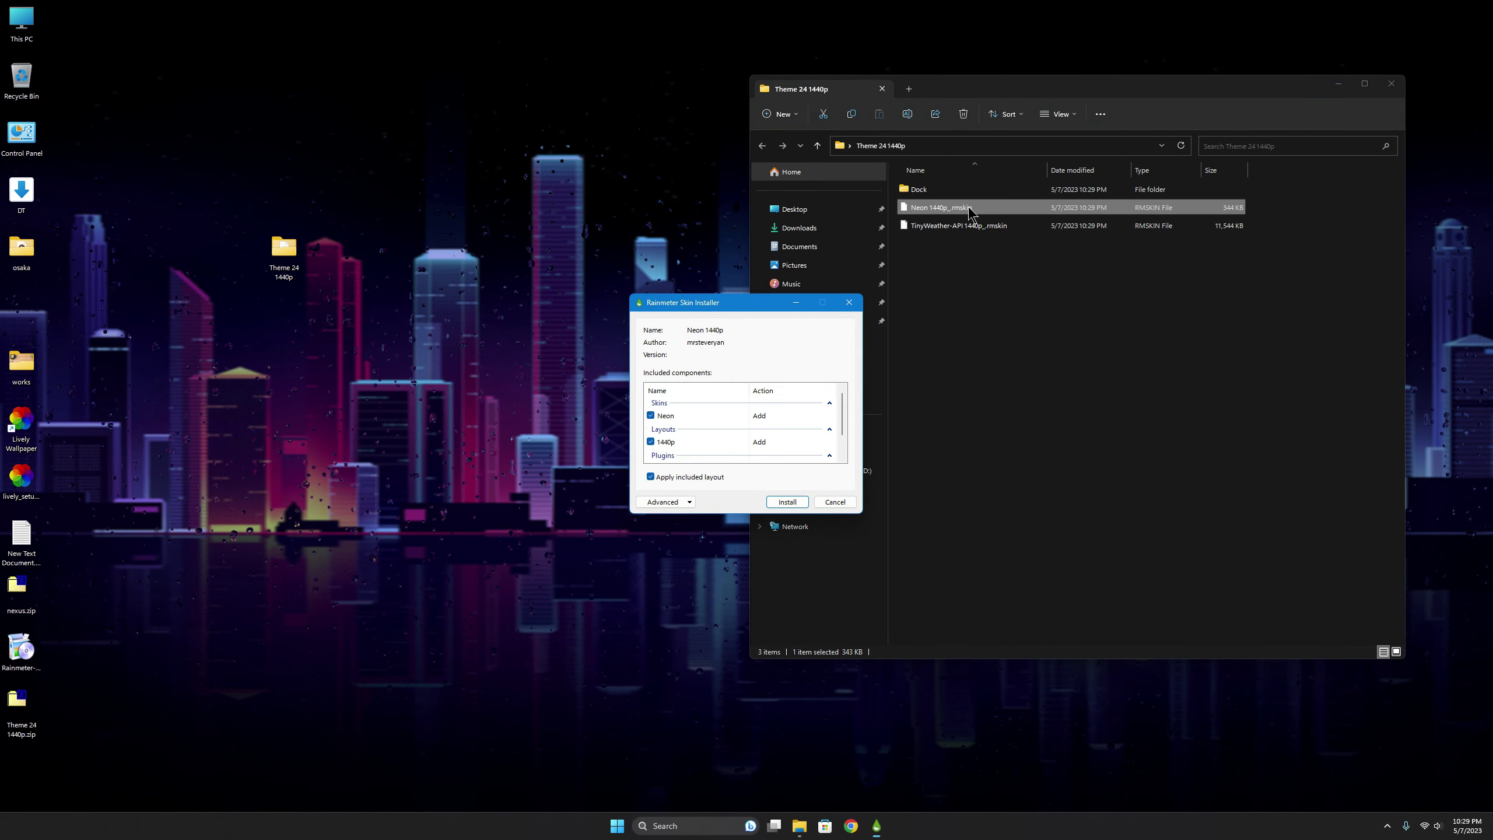
click(798, 504)
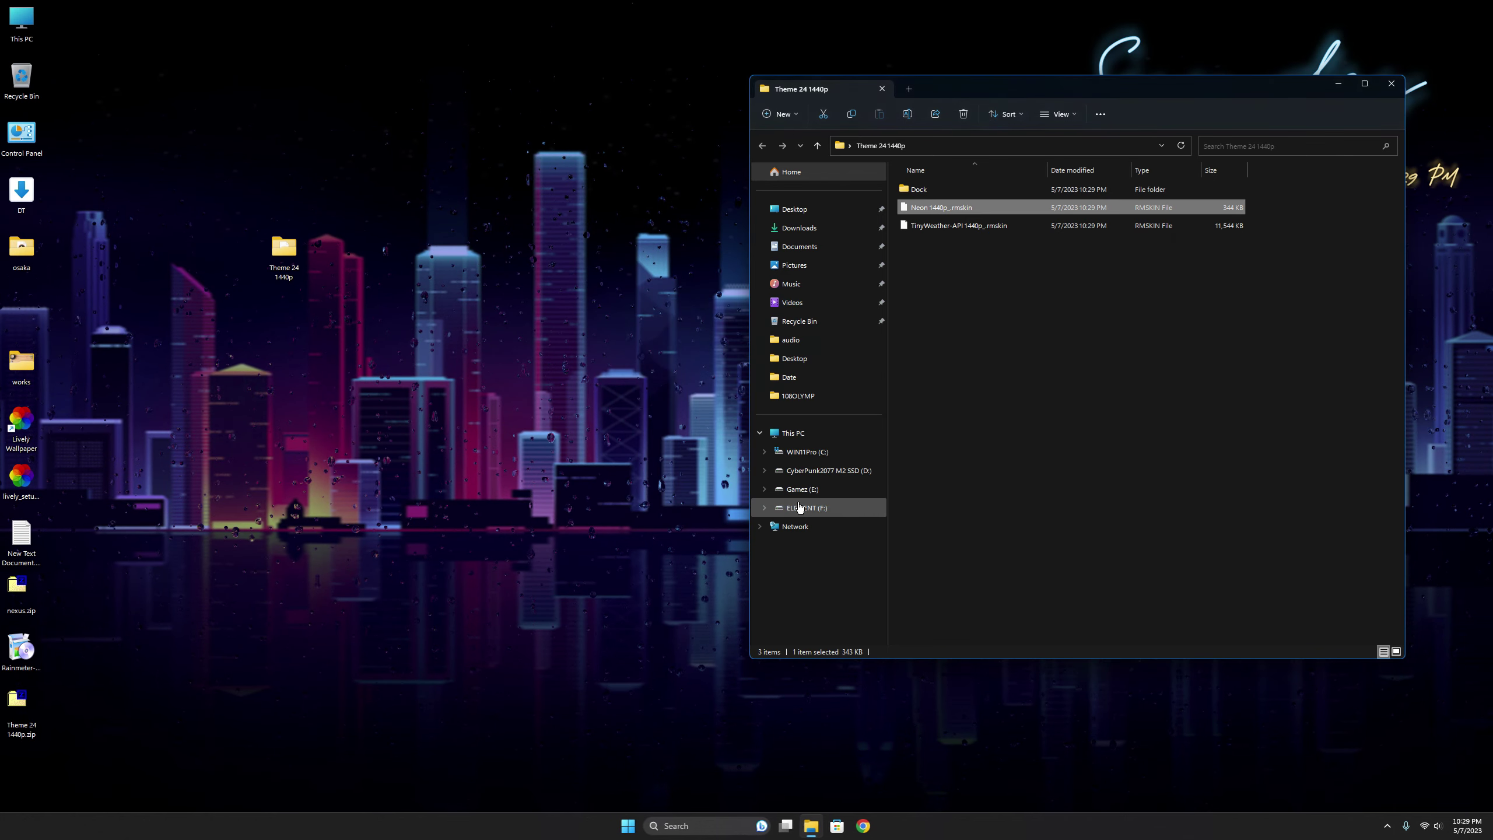
double_click(948, 229)
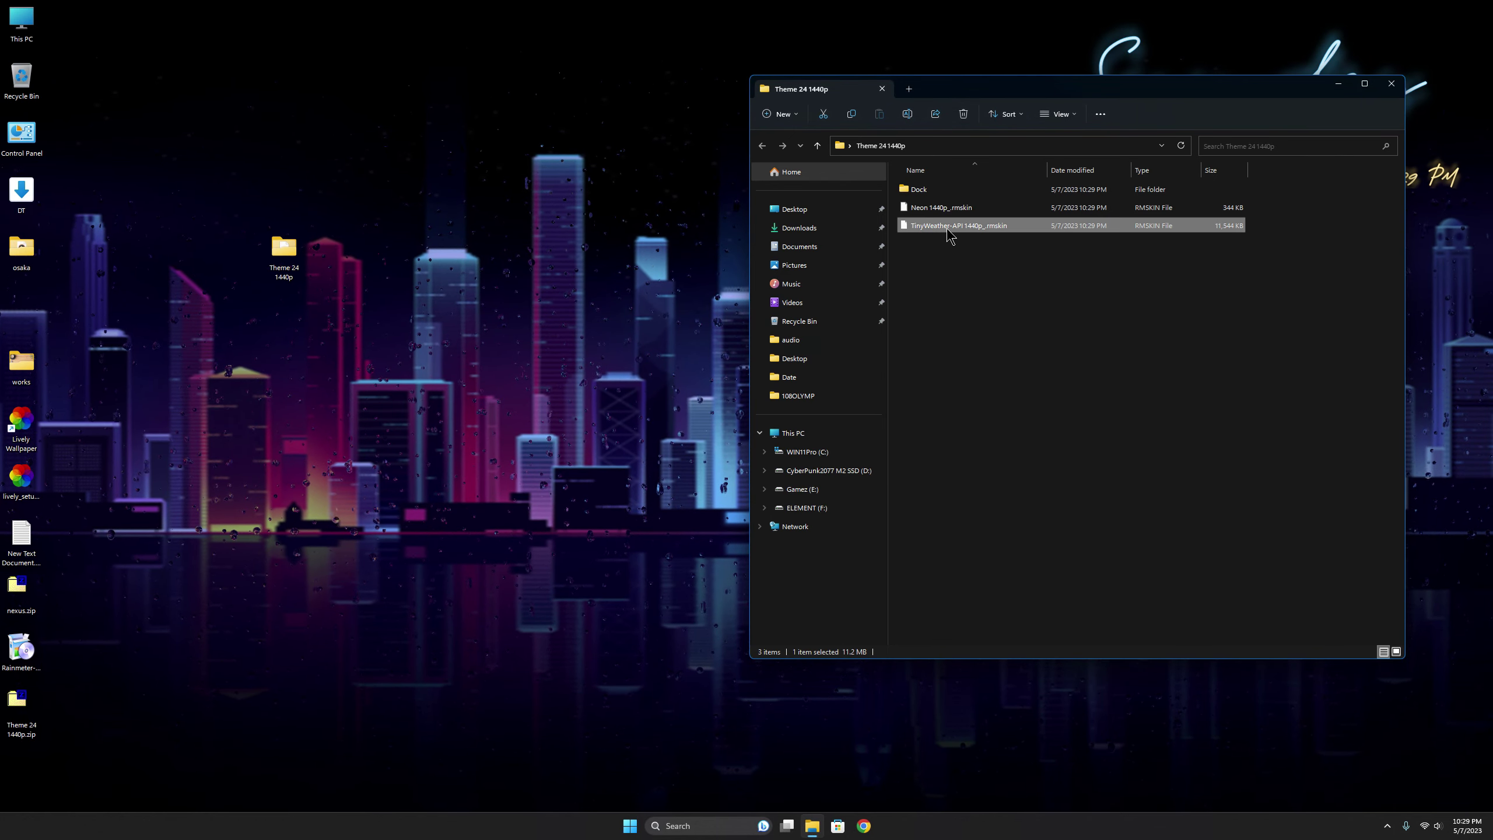
click(797, 504)
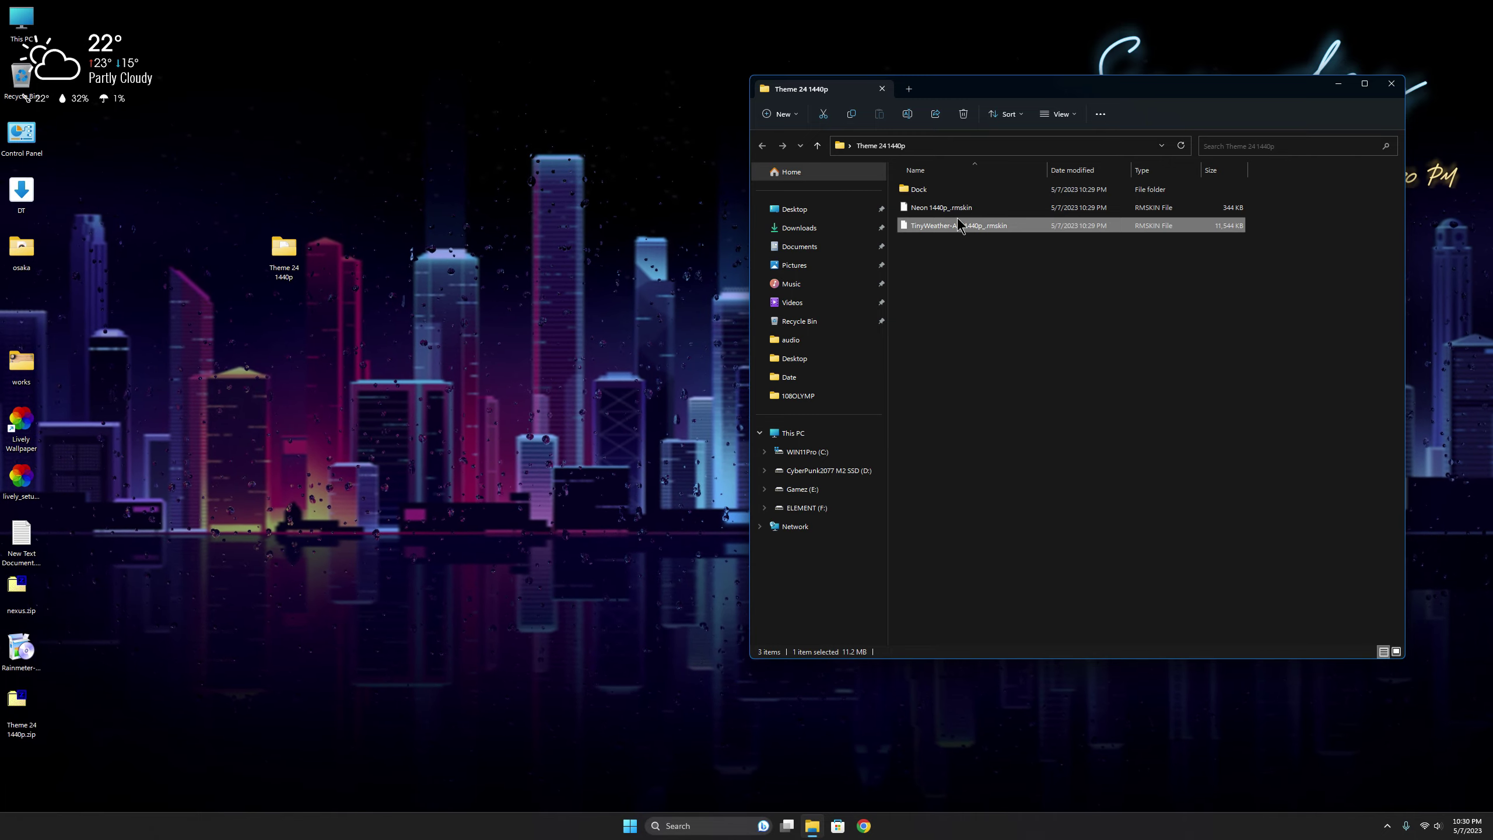
- Copy the theme's Dock folder to the root of the WIN11Pro (C:) drive and close the file window
click(920, 191)
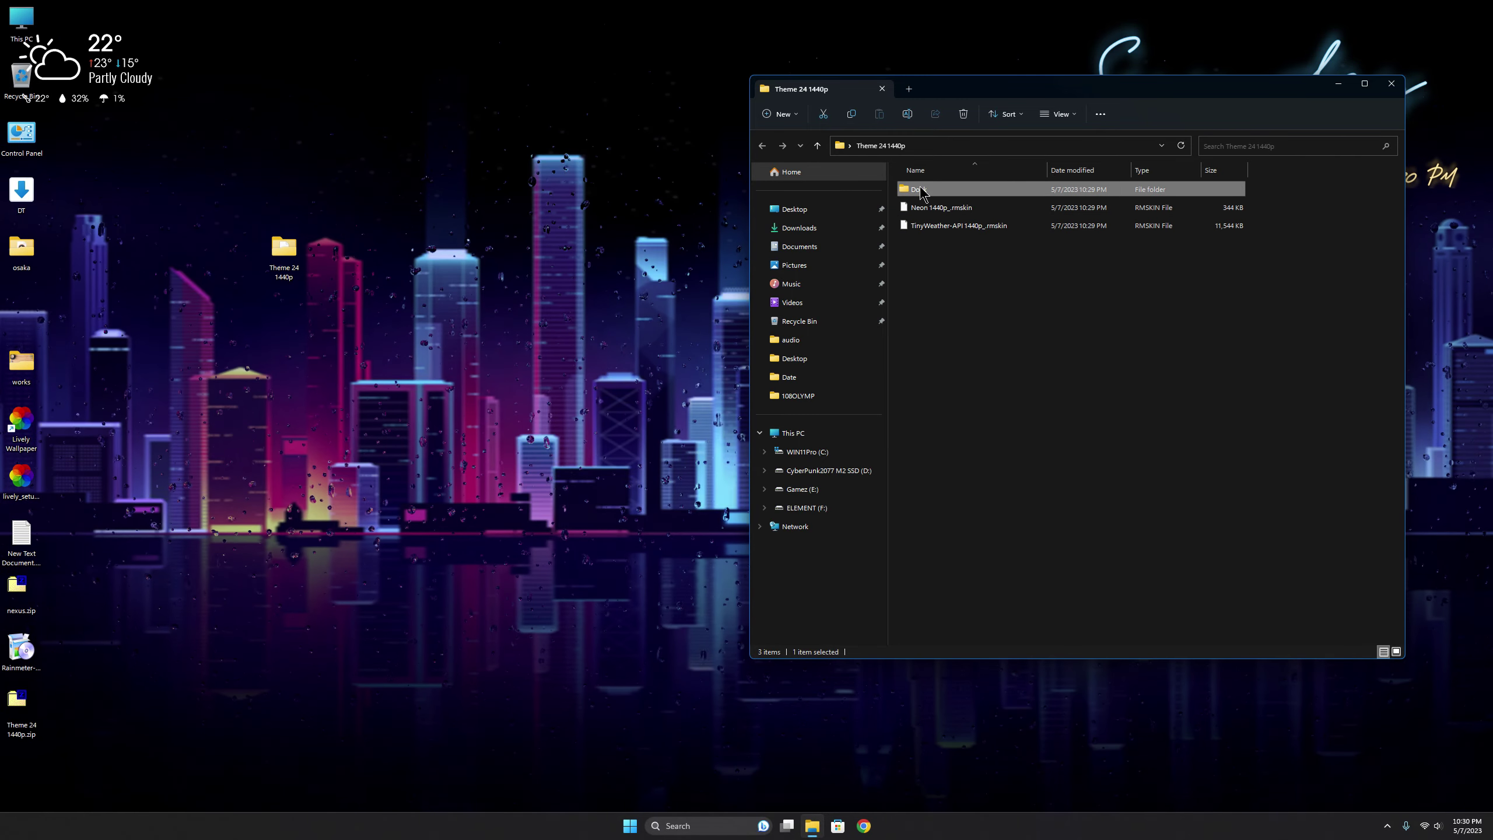
right_click(920, 191)
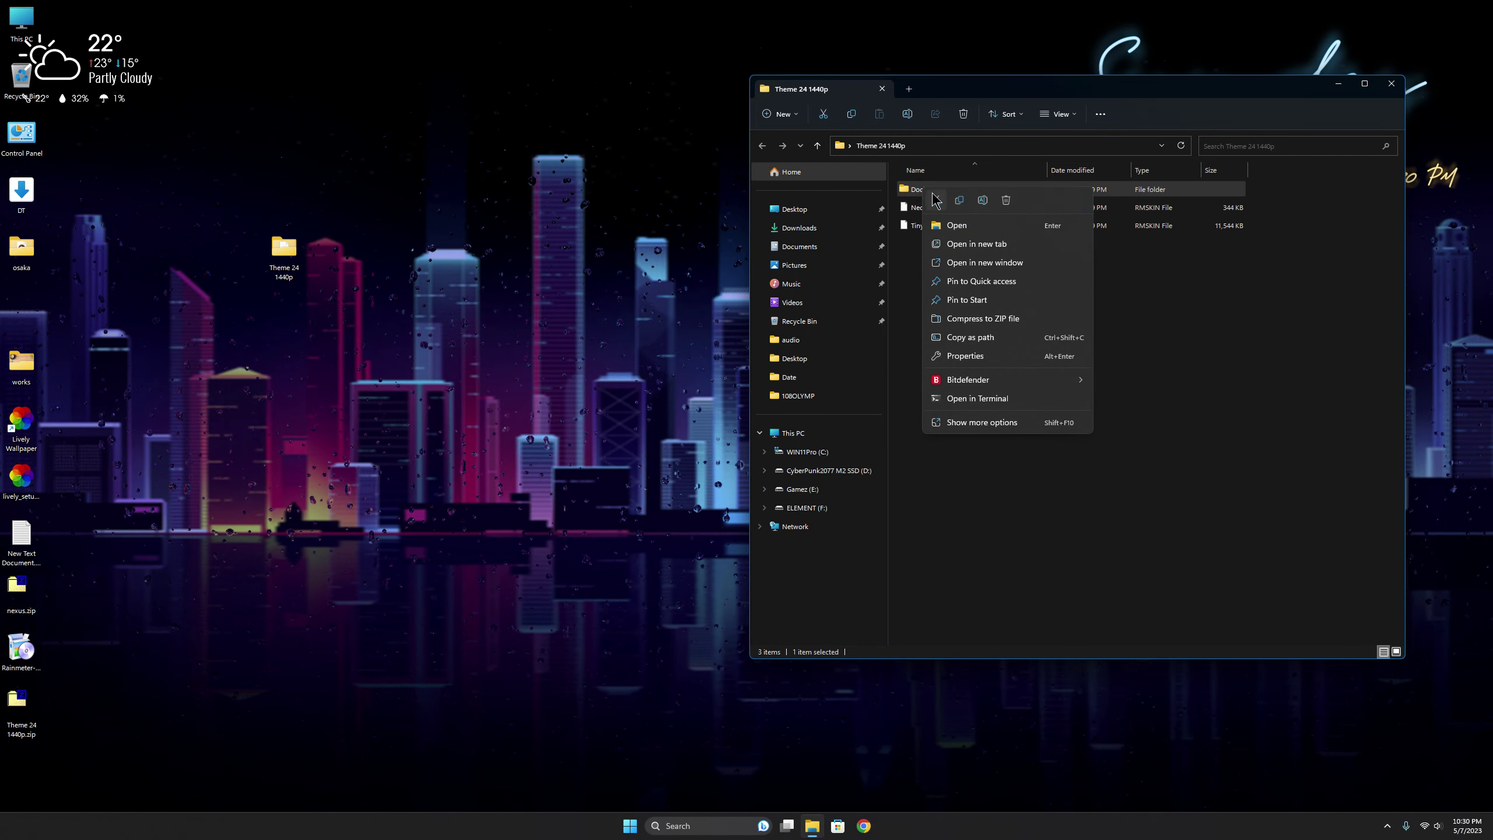
key(Escape)
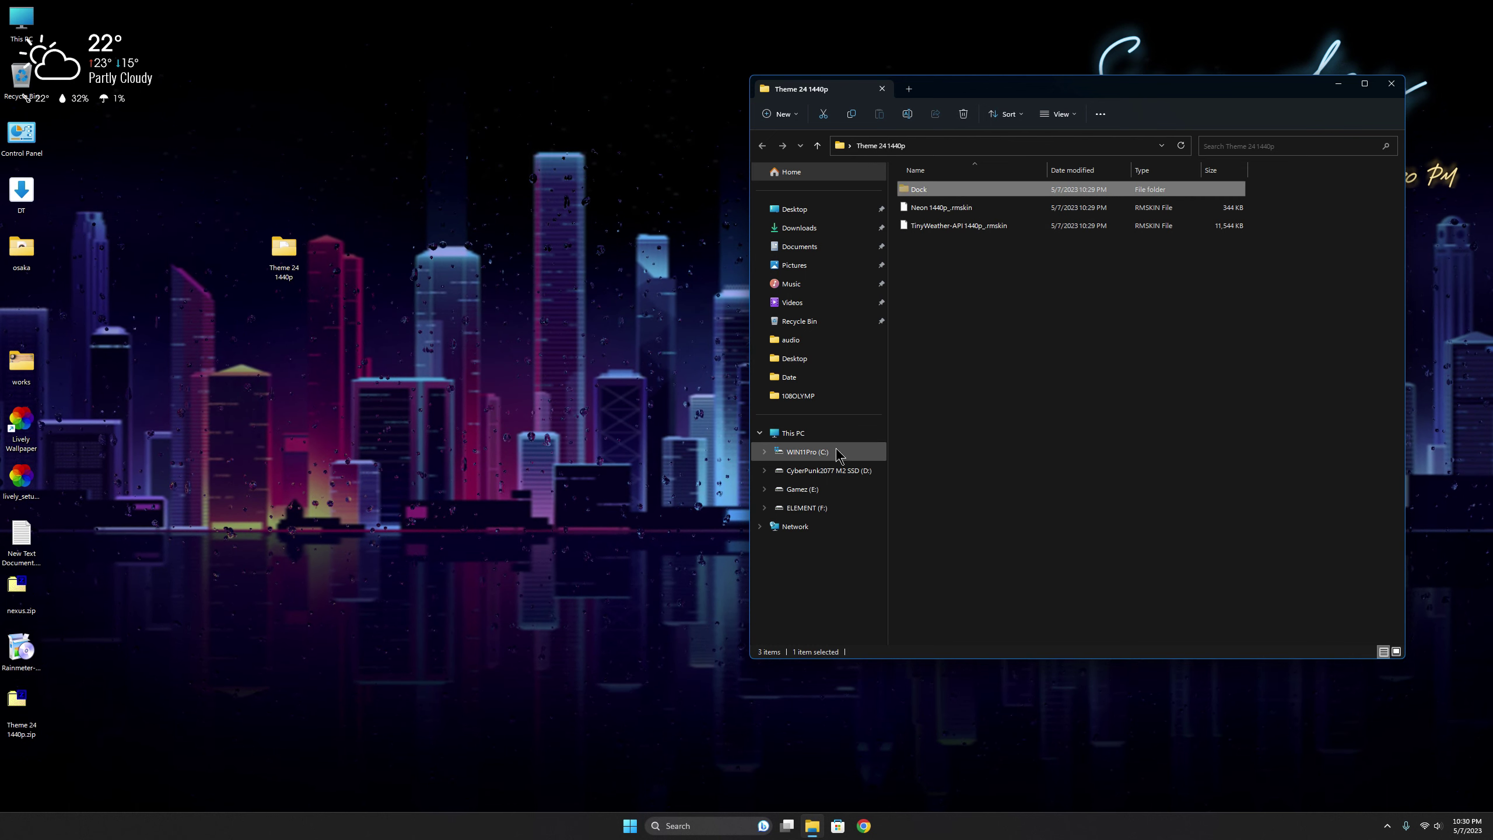
click(811, 451)
right_click(1049, 300)
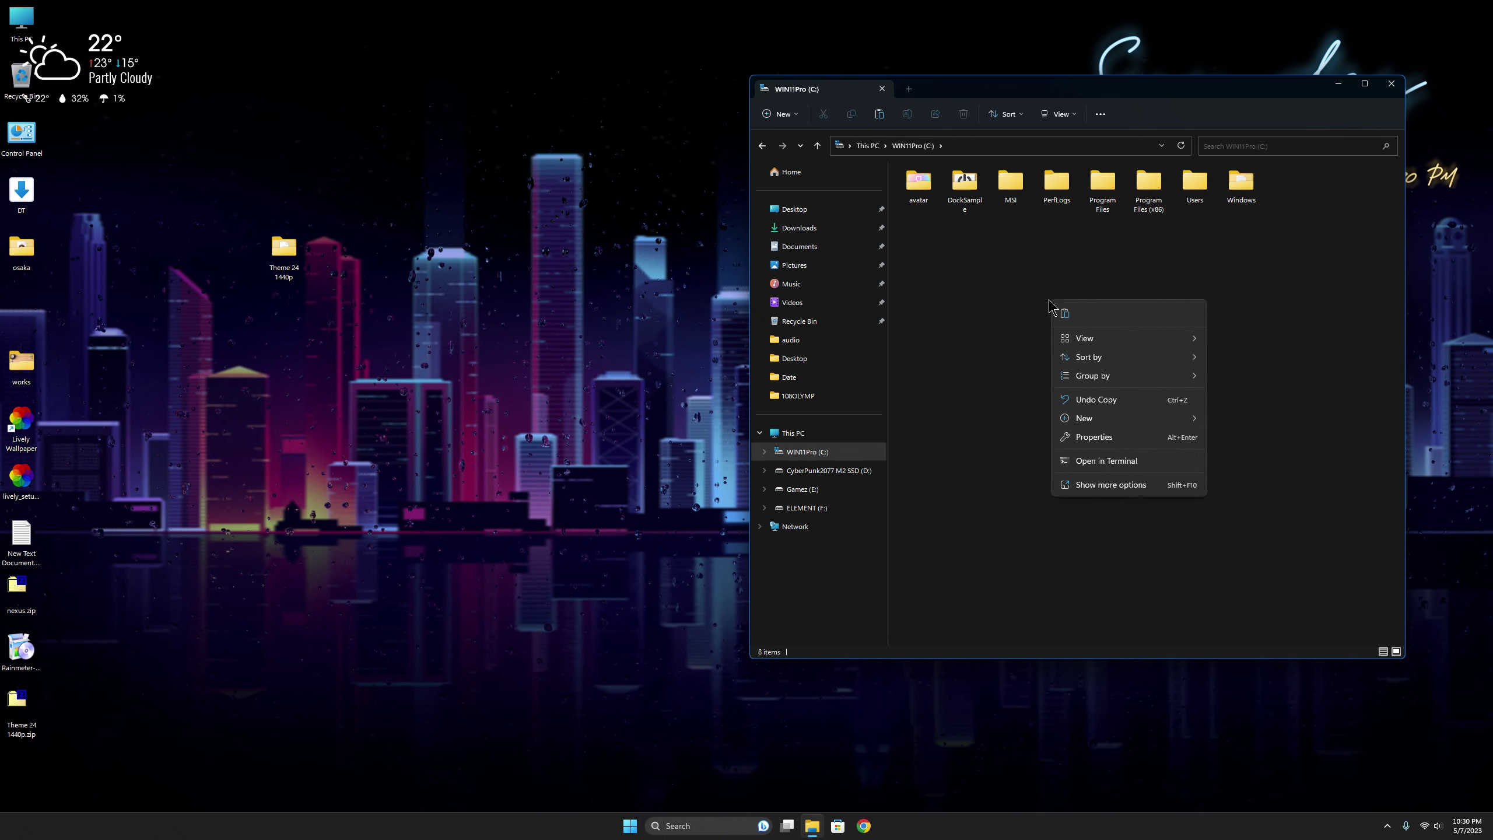
click(1065, 316)
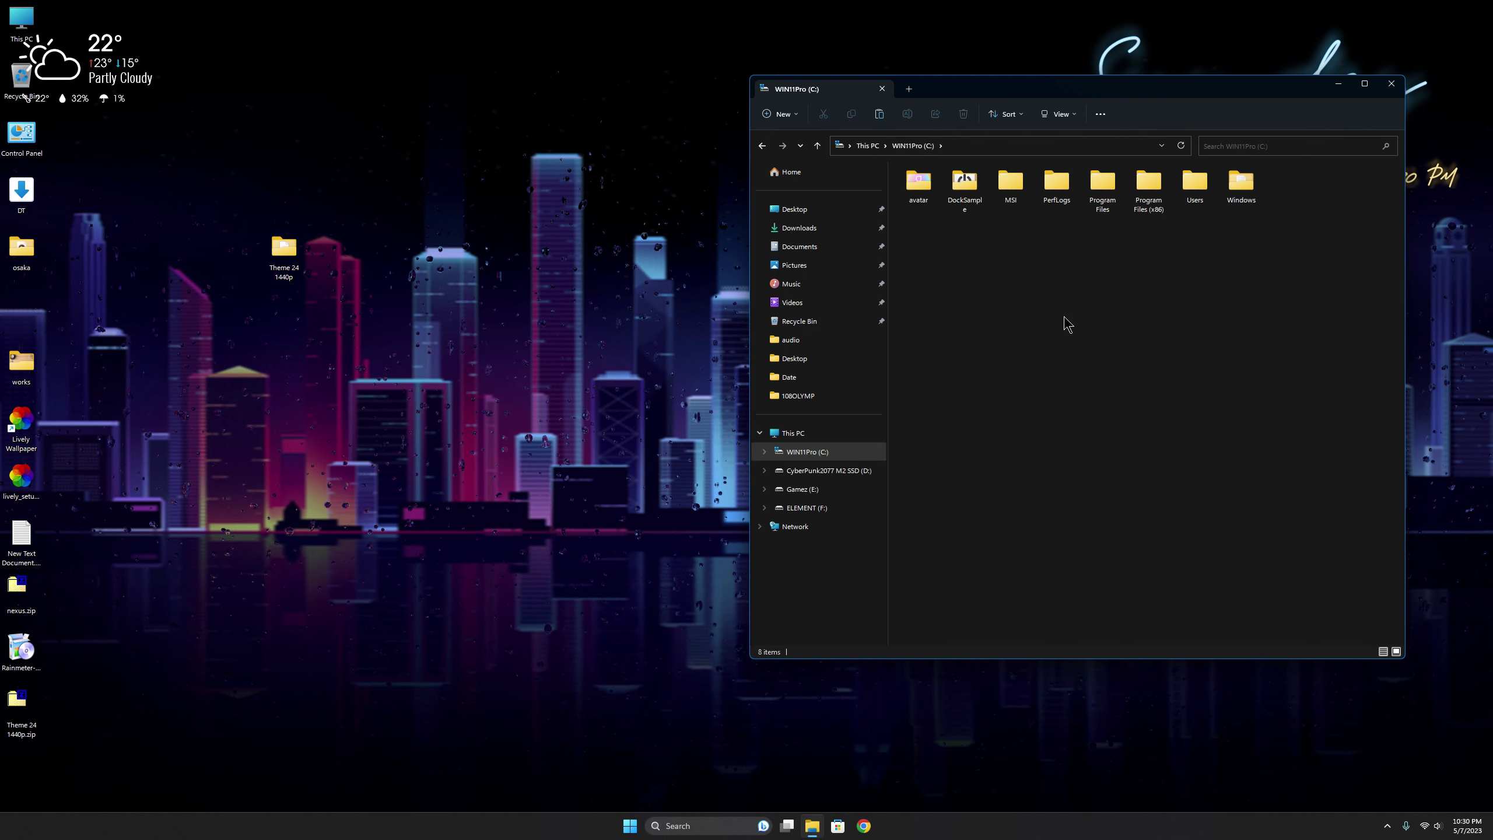
click(1392, 84)
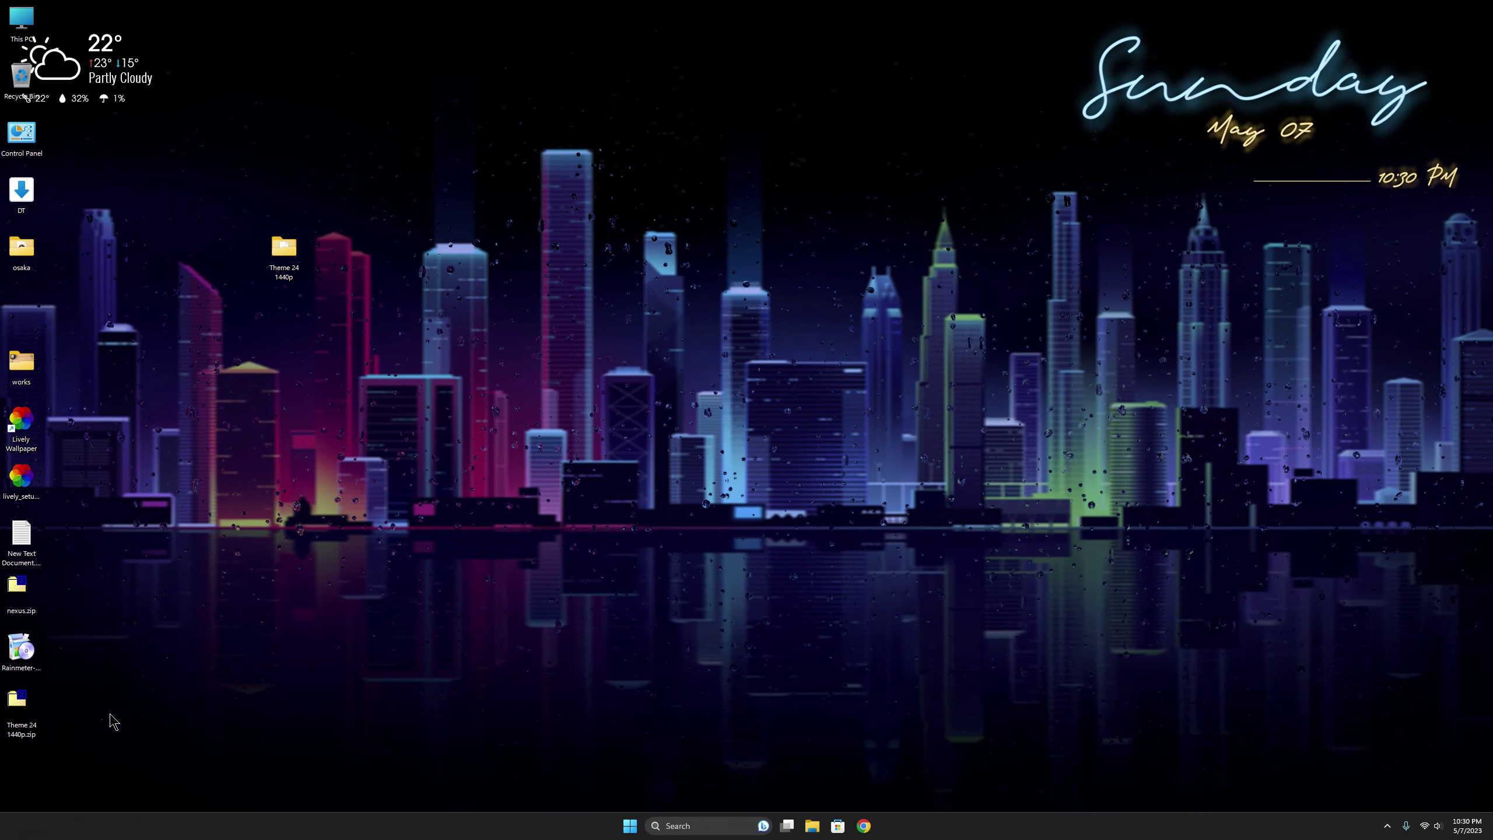
- Install Nexus from nexus.zip in English, accepting the license and default settings, launch it on finishing and close the archive
double_click(26, 594)
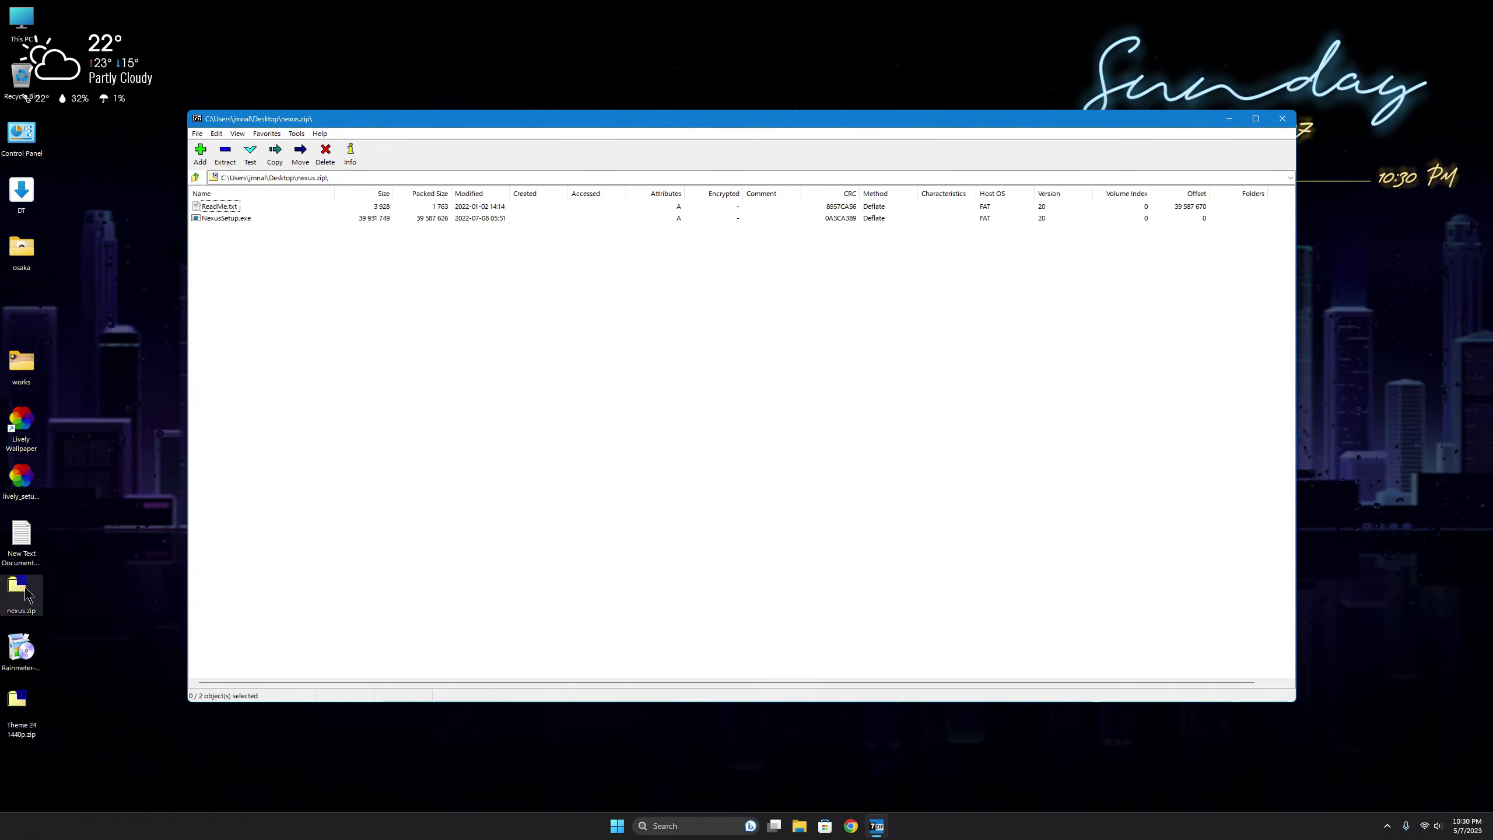
double_click(236, 218)
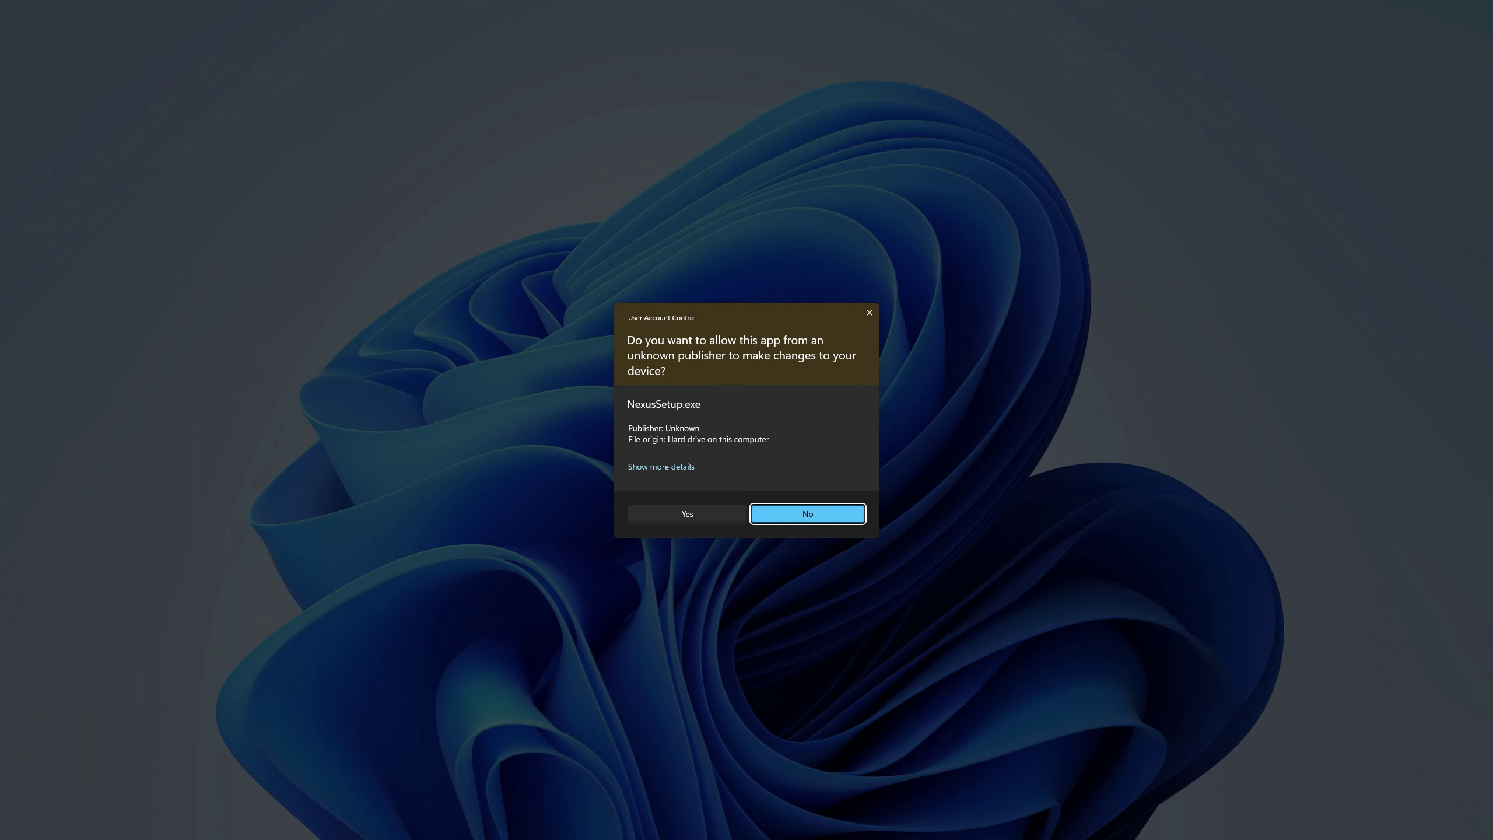
click(665, 513)
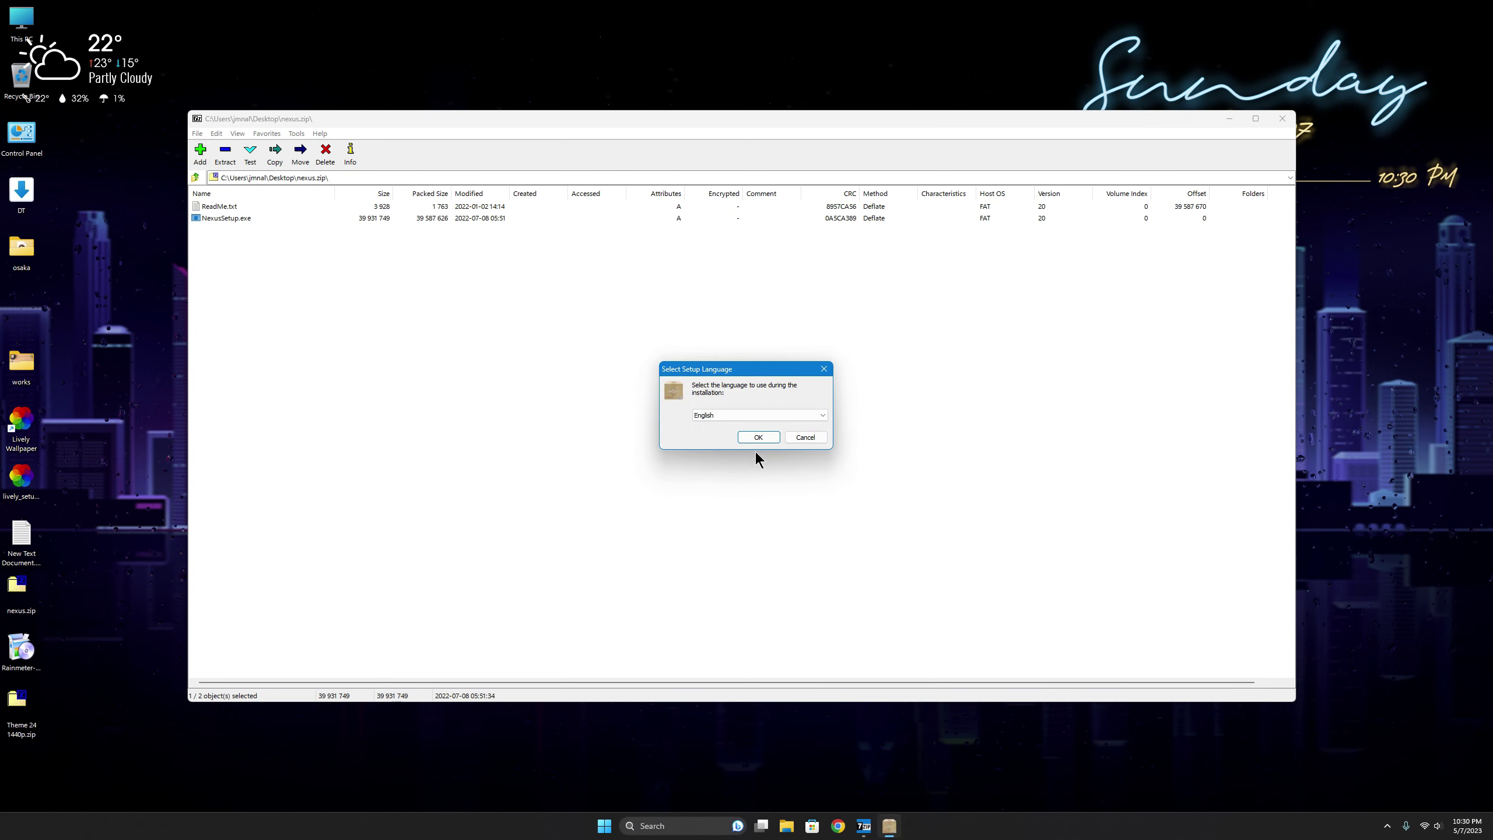
click(760, 438)
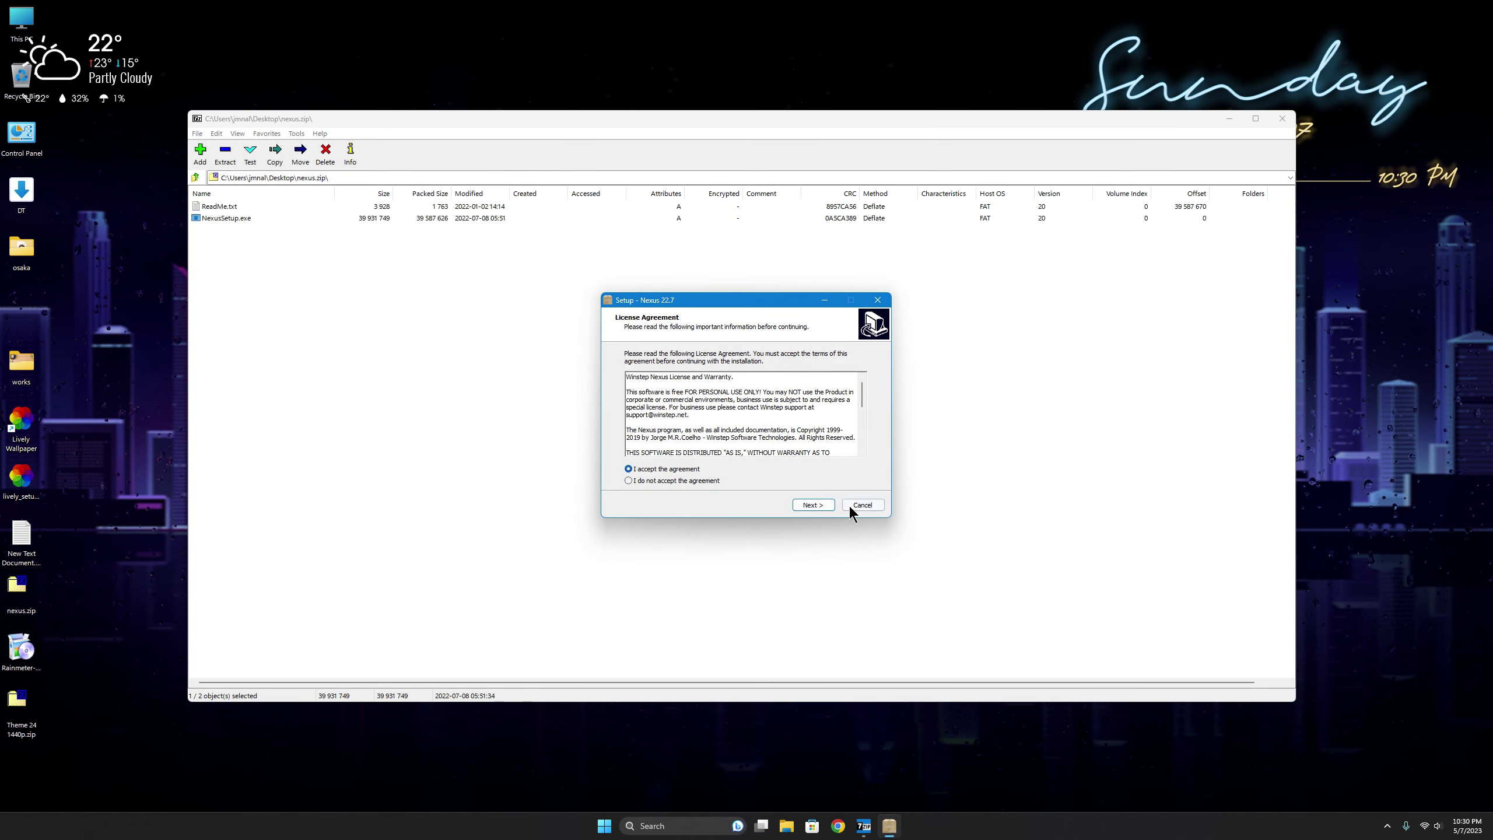
click(824, 505)
click(823, 505)
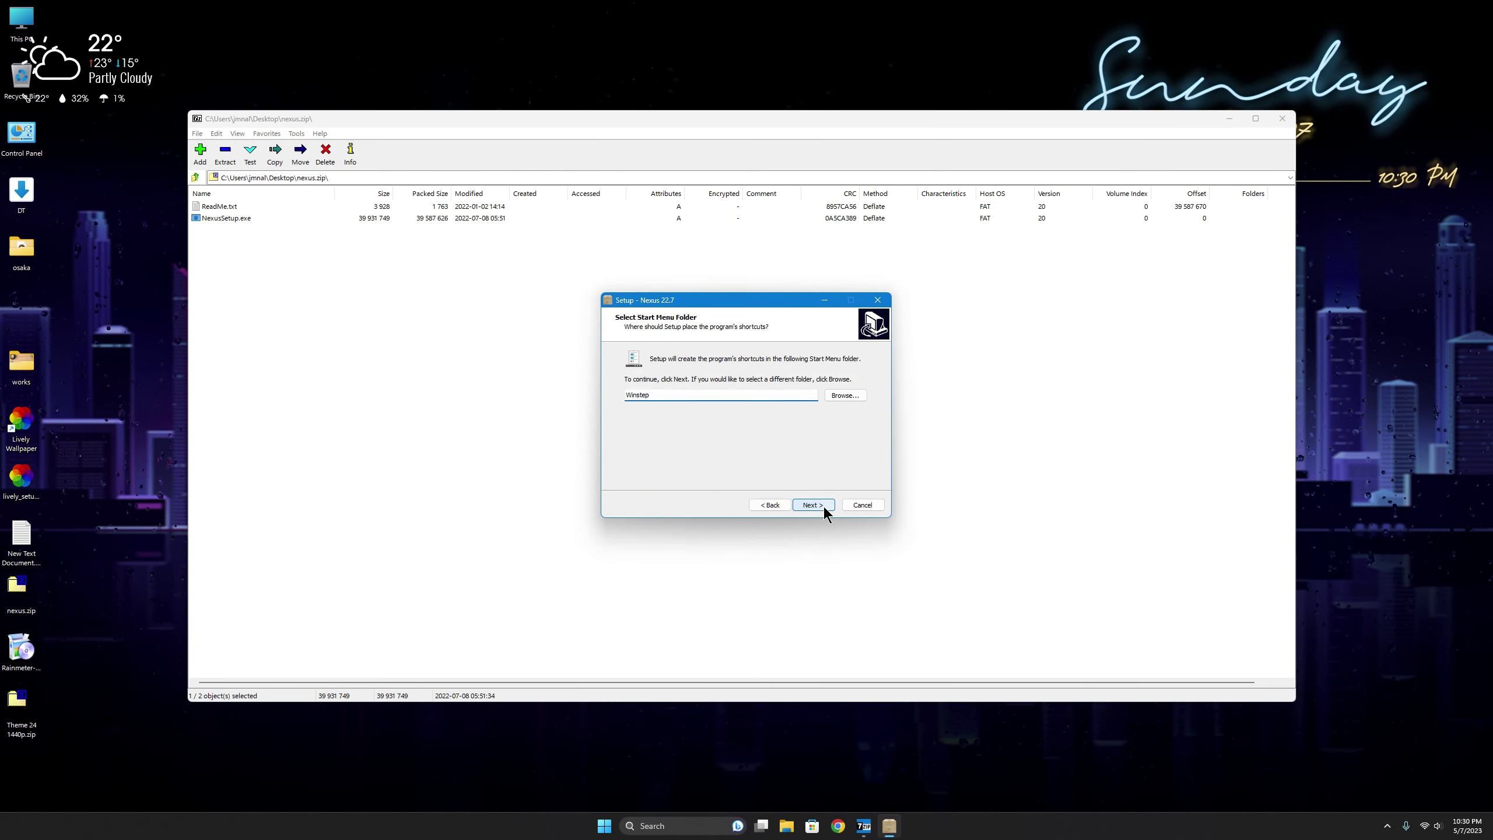
click(823, 504)
click(822, 505)
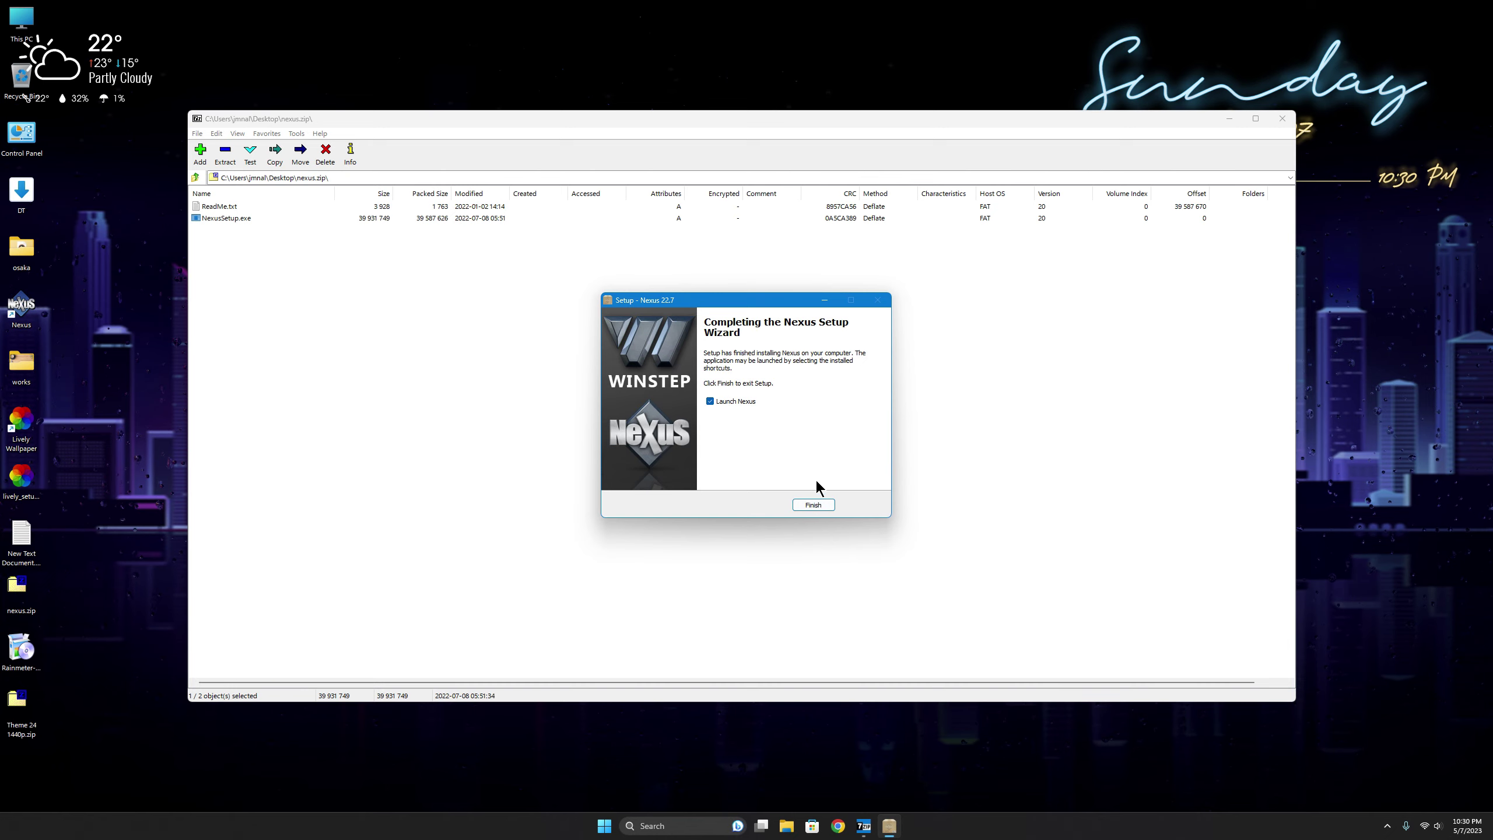
click(816, 504)
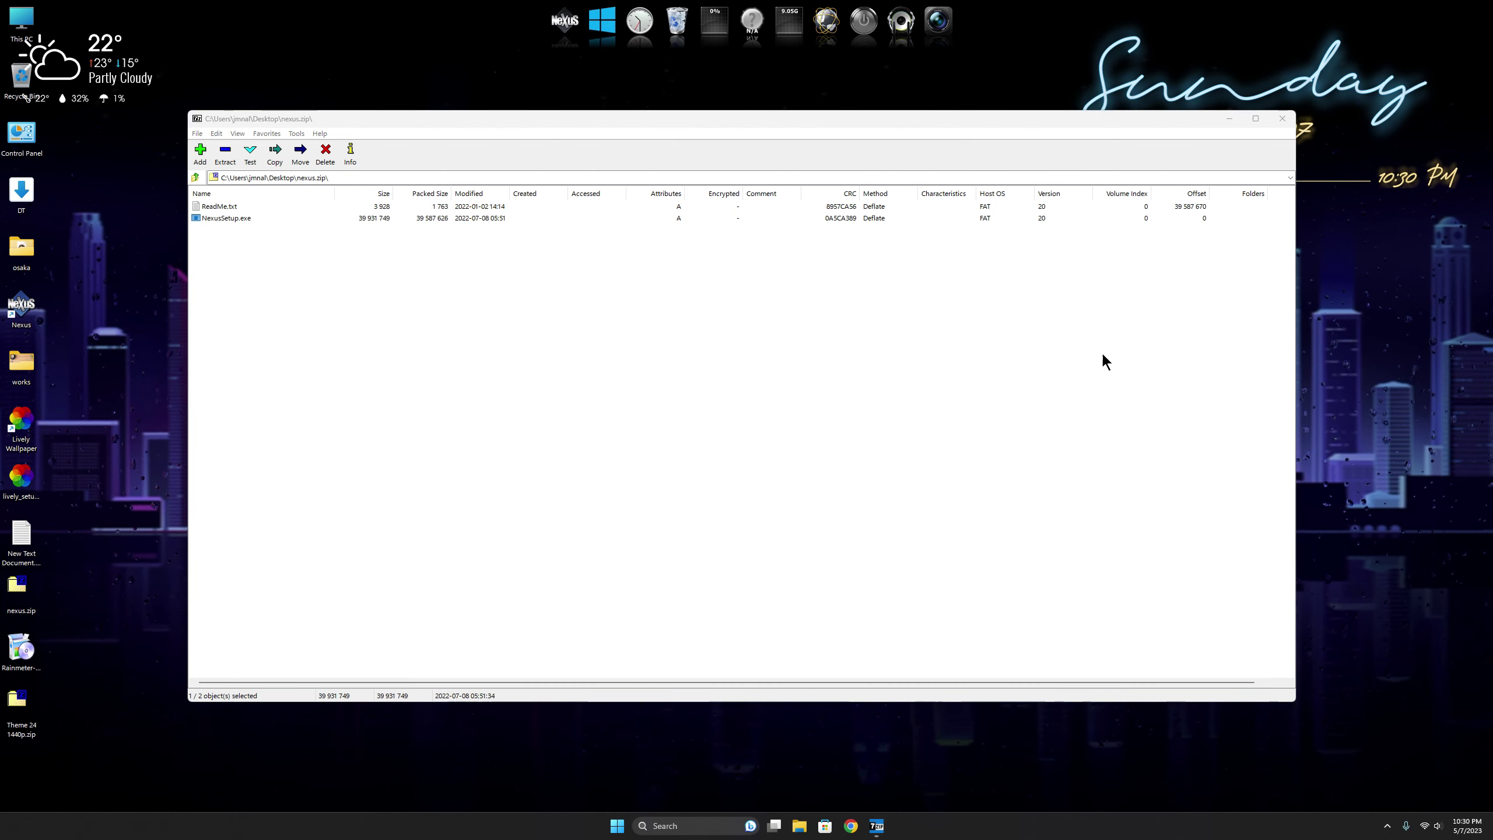
click(1282, 120)
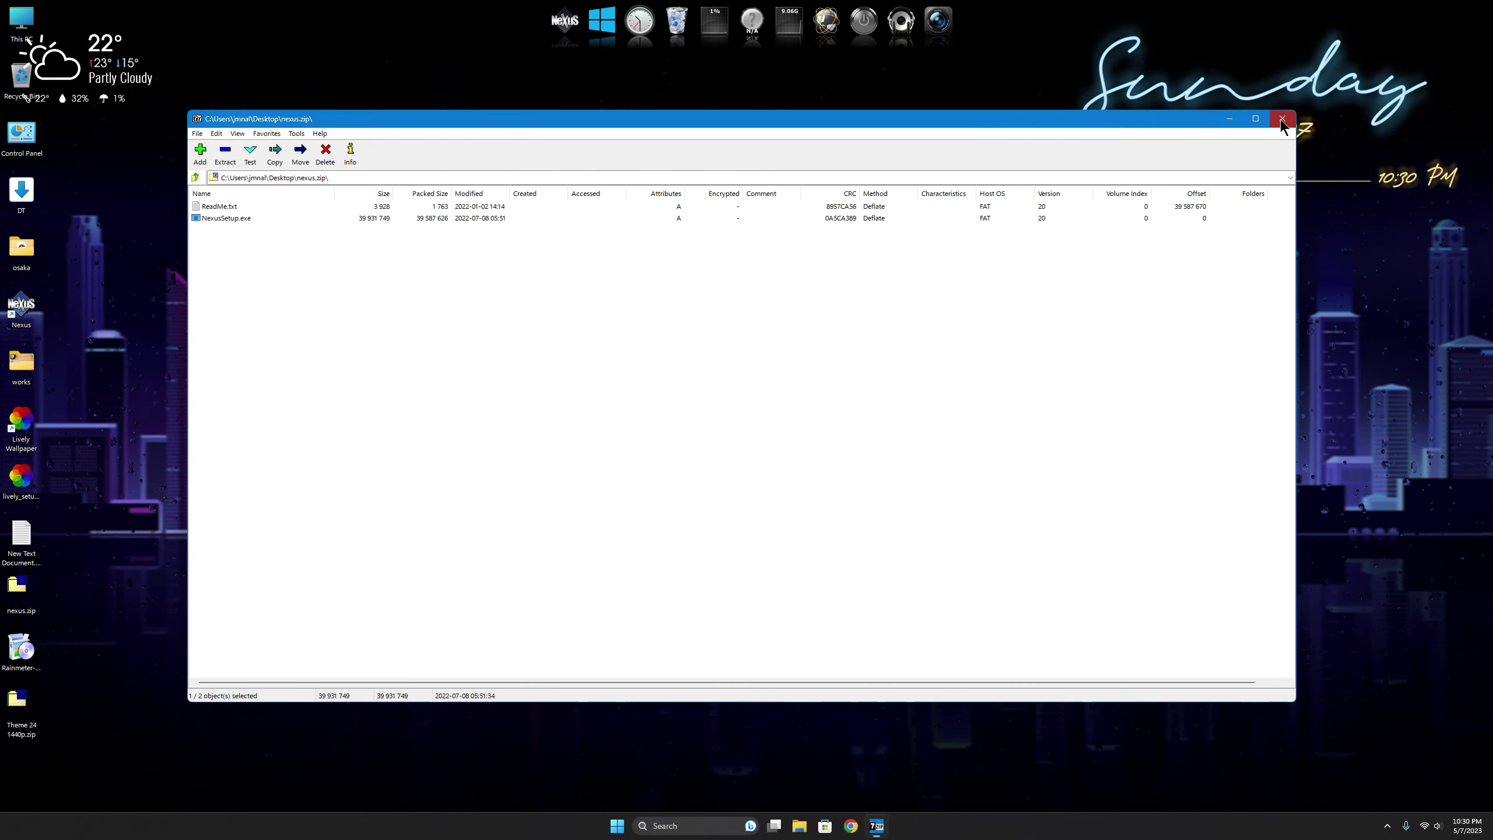
- Restore the Nexus dock configuration from the backup file in the C: drive's Dock folder through its advanced preferences and confirm
right_click(792, 32)
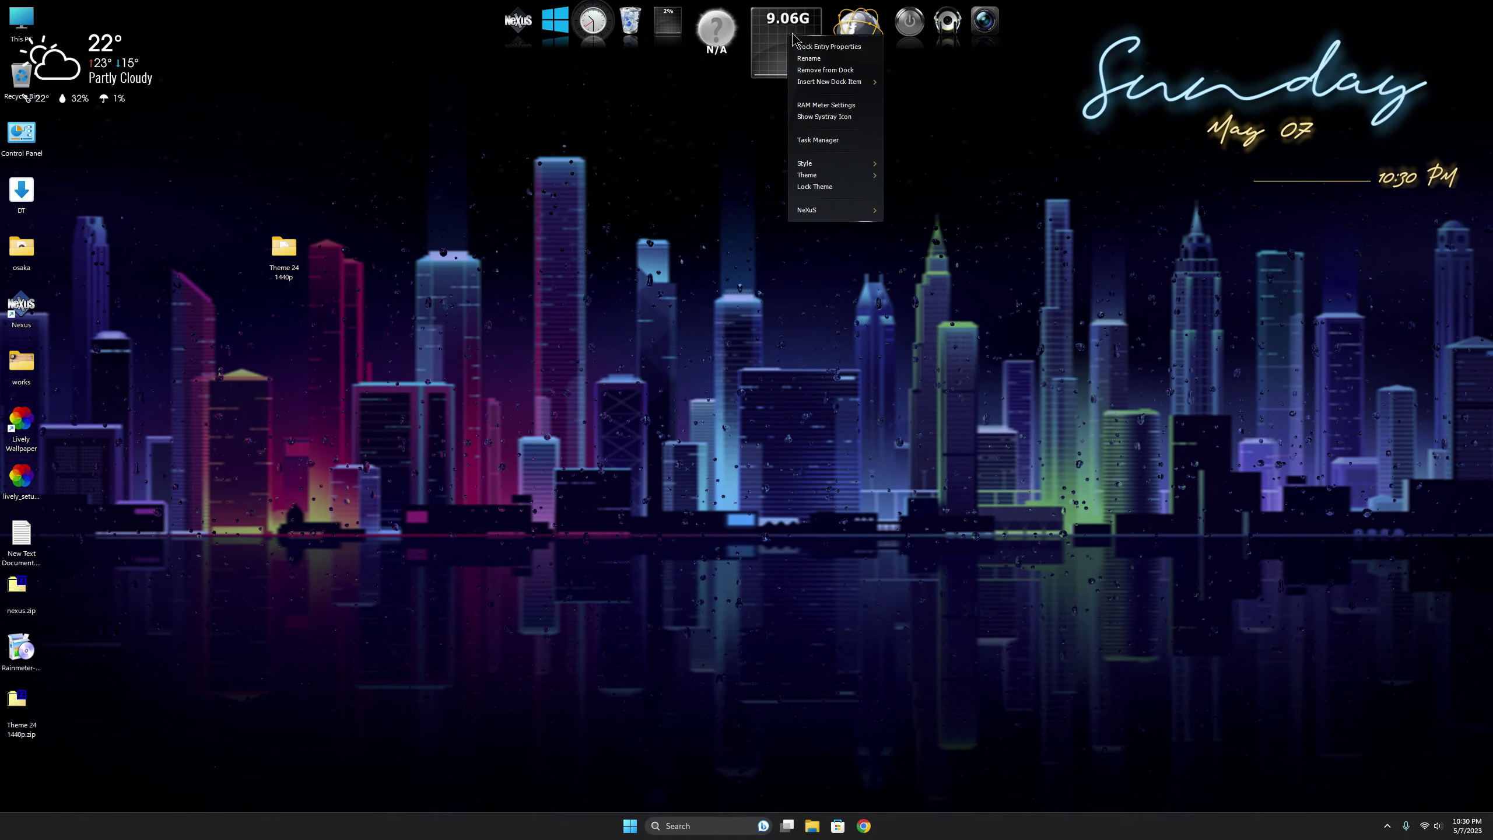
mouse_move(813, 214)
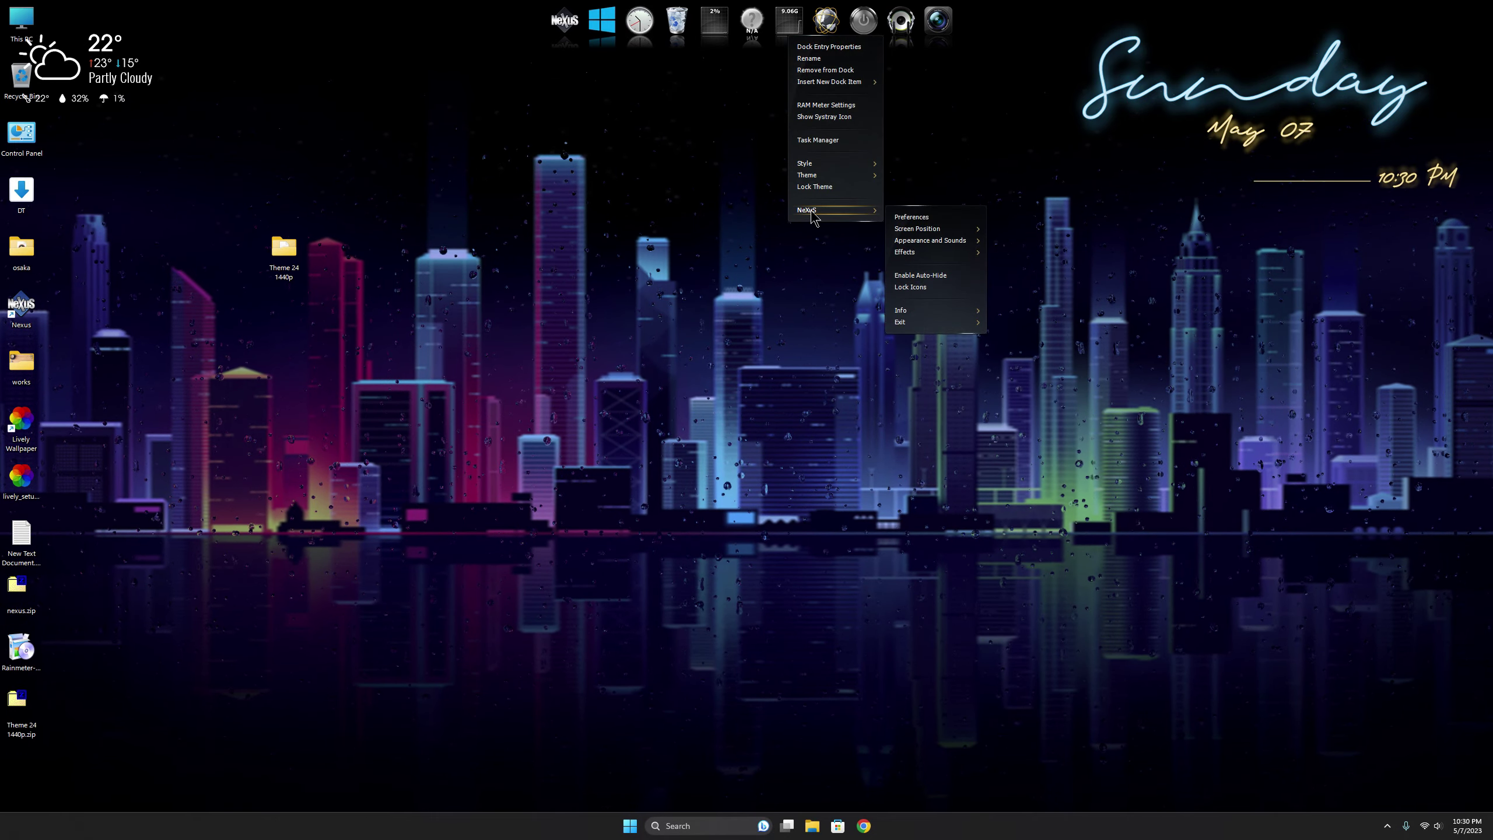
click(911, 216)
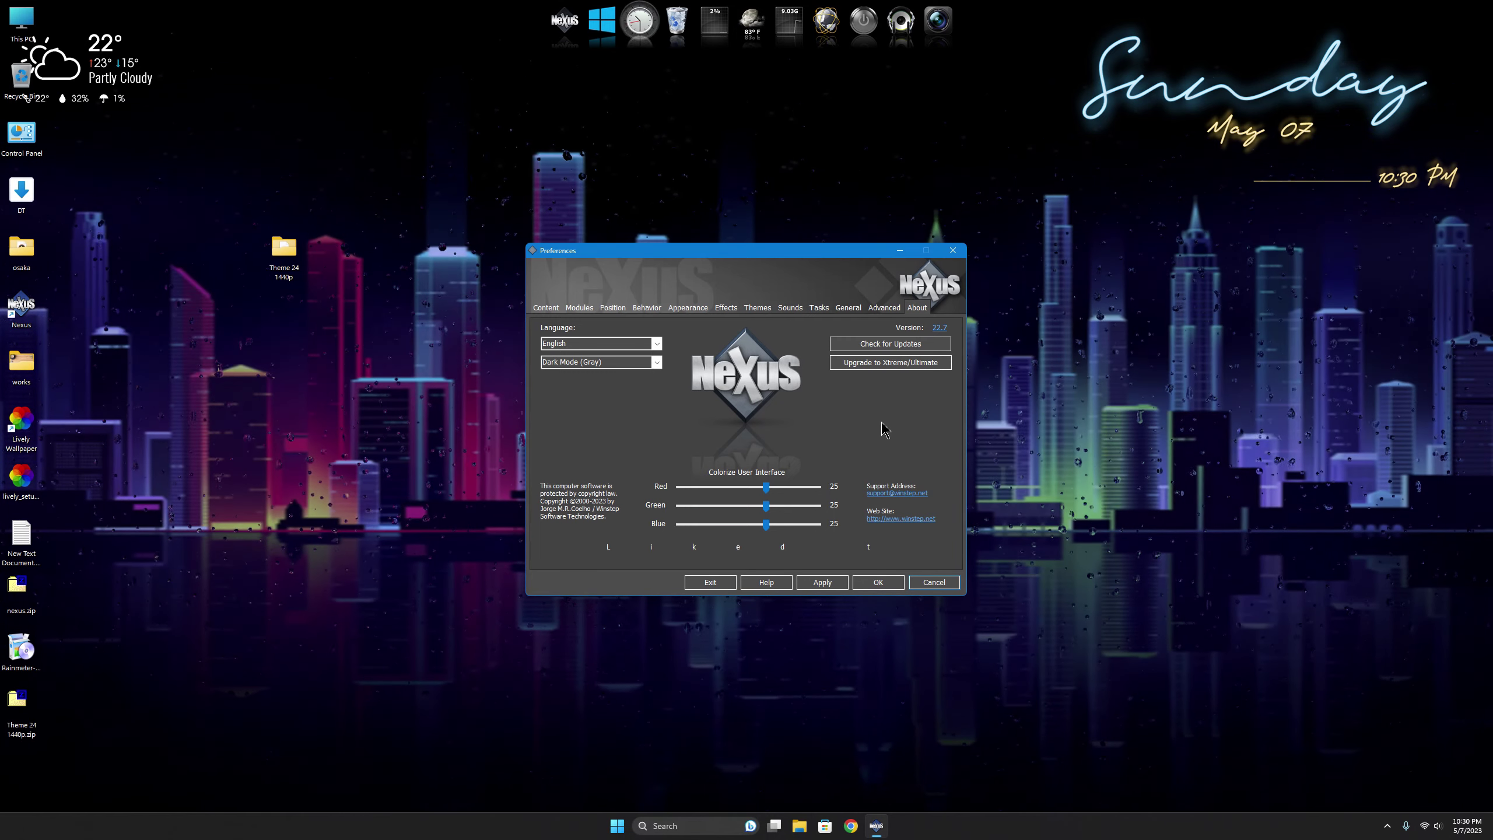
click(876, 307)
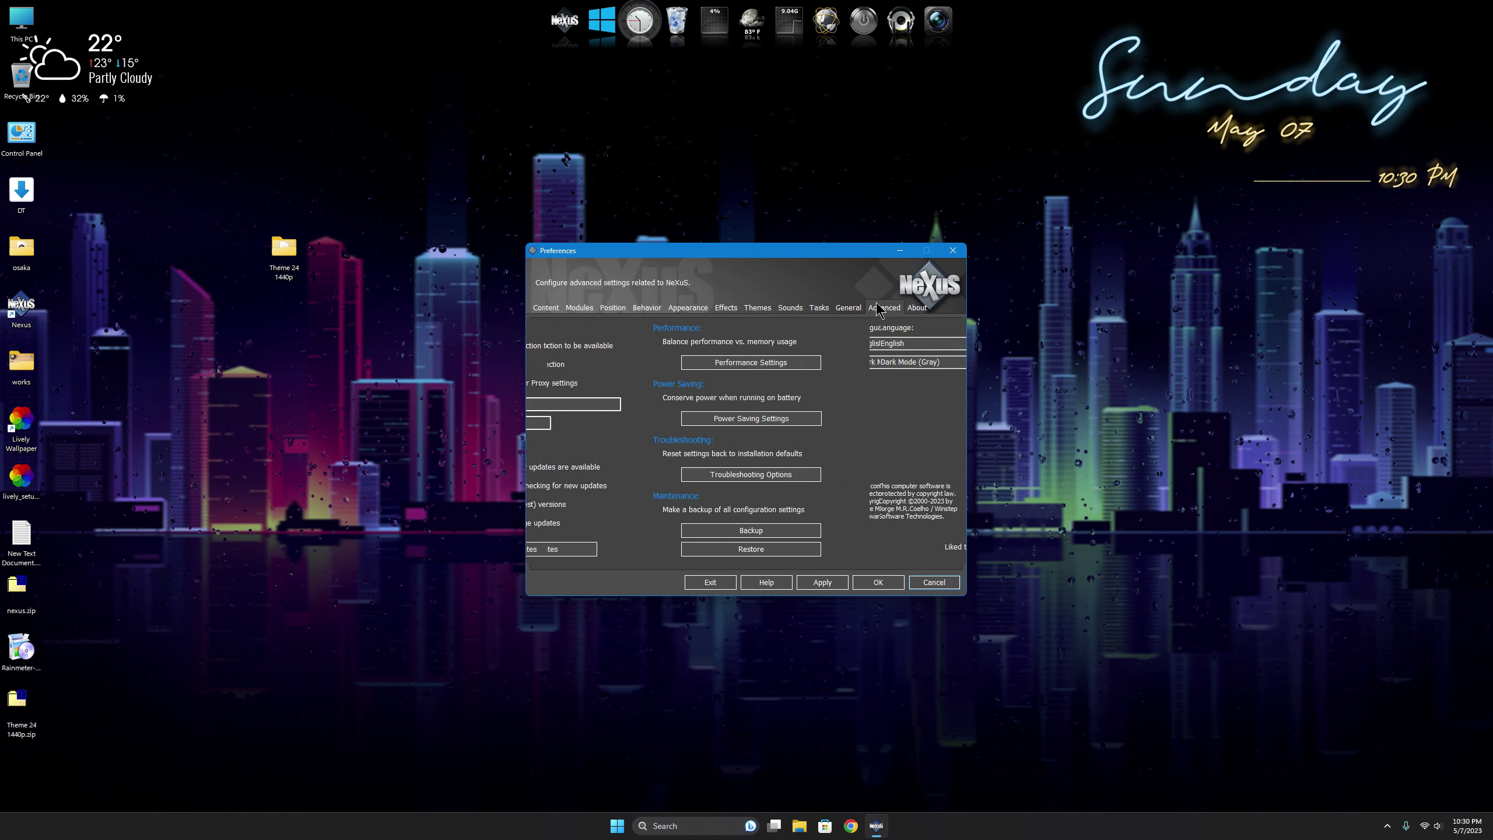
click(842, 550)
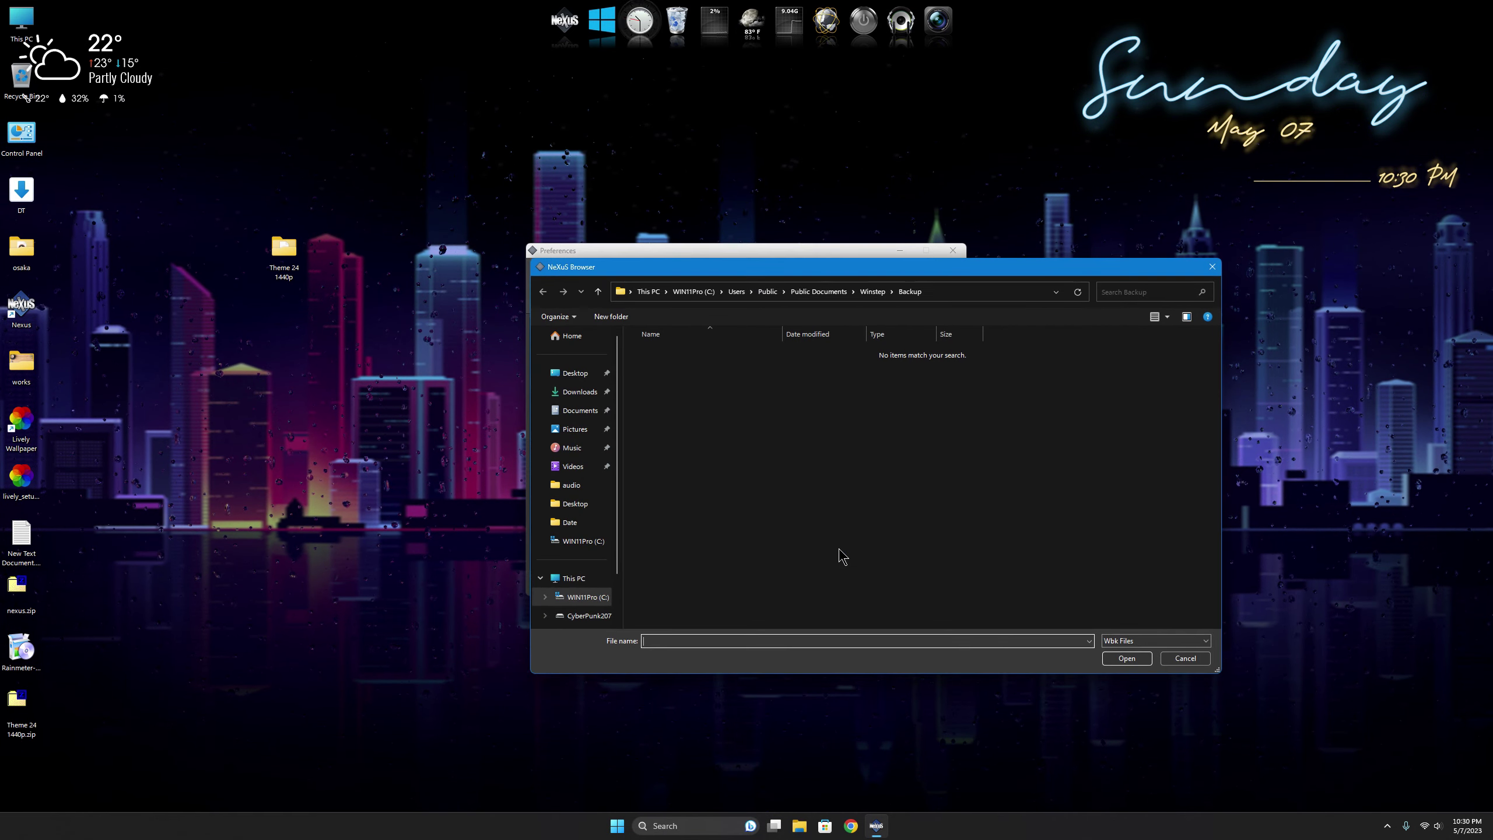
click(589, 580)
double_click(682, 360)
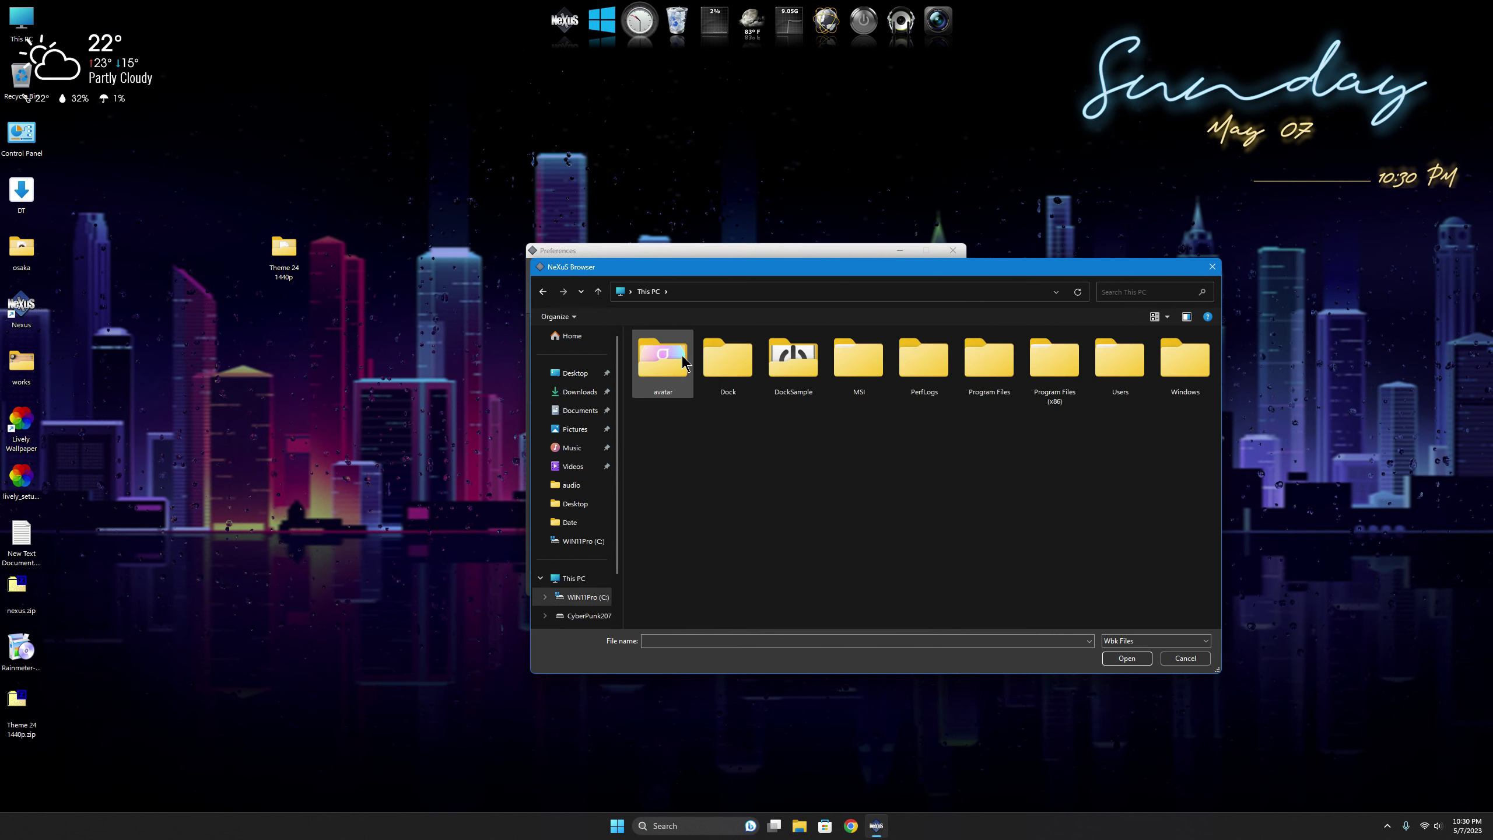
double_click(747, 363)
click(678, 362)
click(1125, 658)
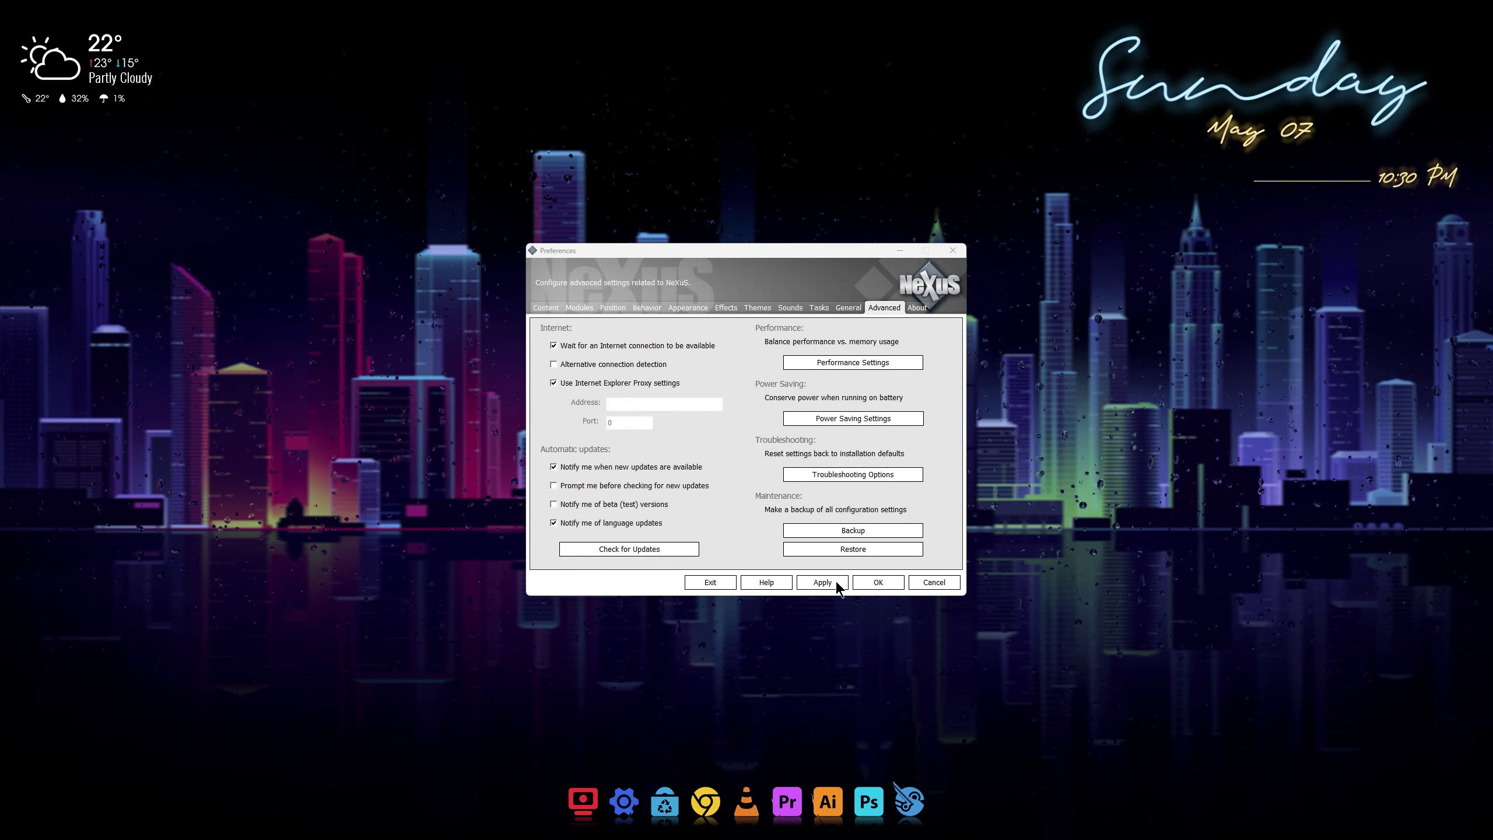
click(890, 581)
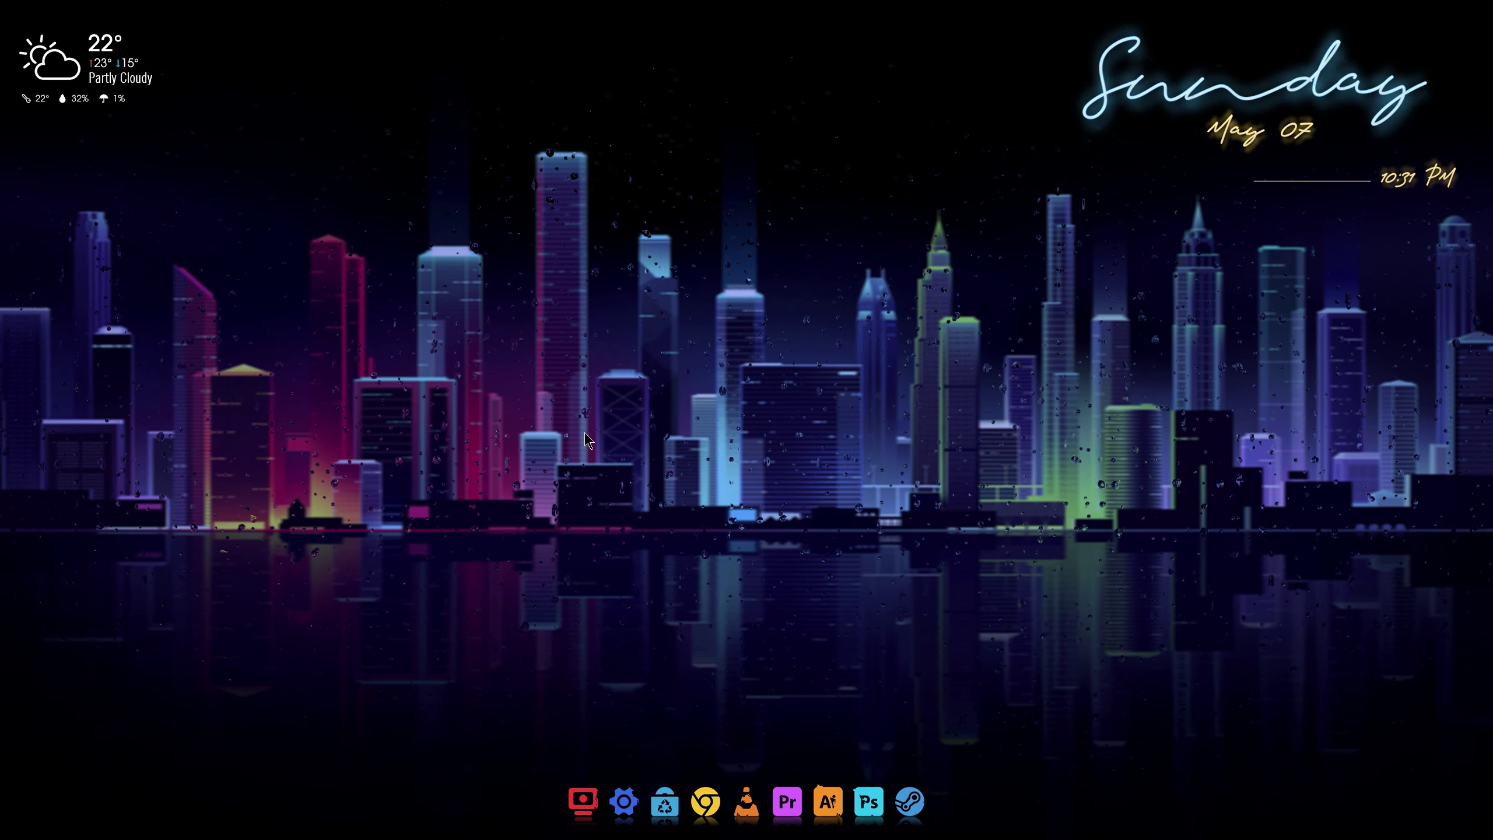
- Open the TinyWeather skin's settings window and move it clear of the weather widget
right_click(77, 73)
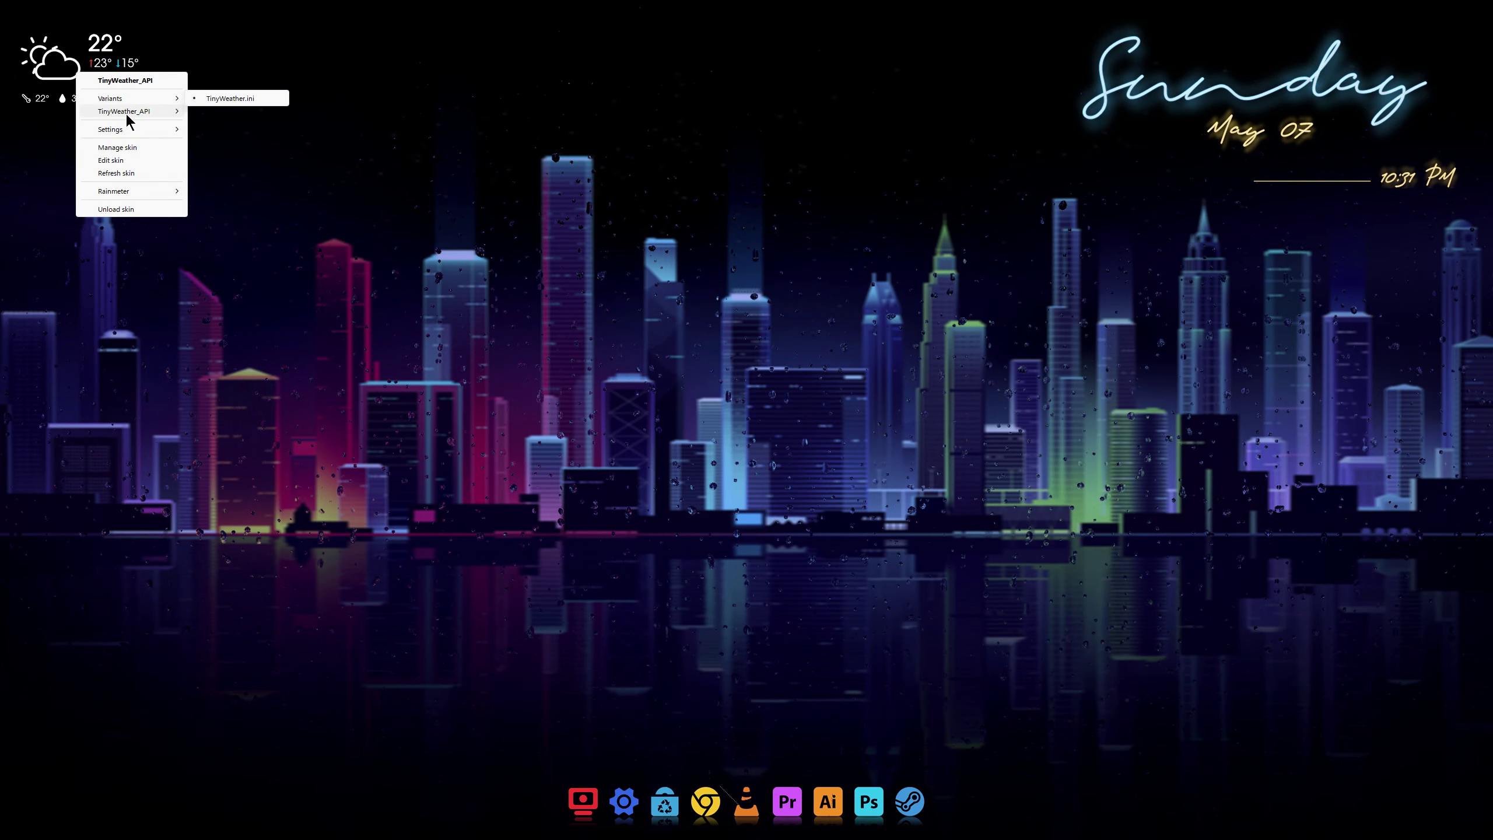
mouse_move(133, 129)
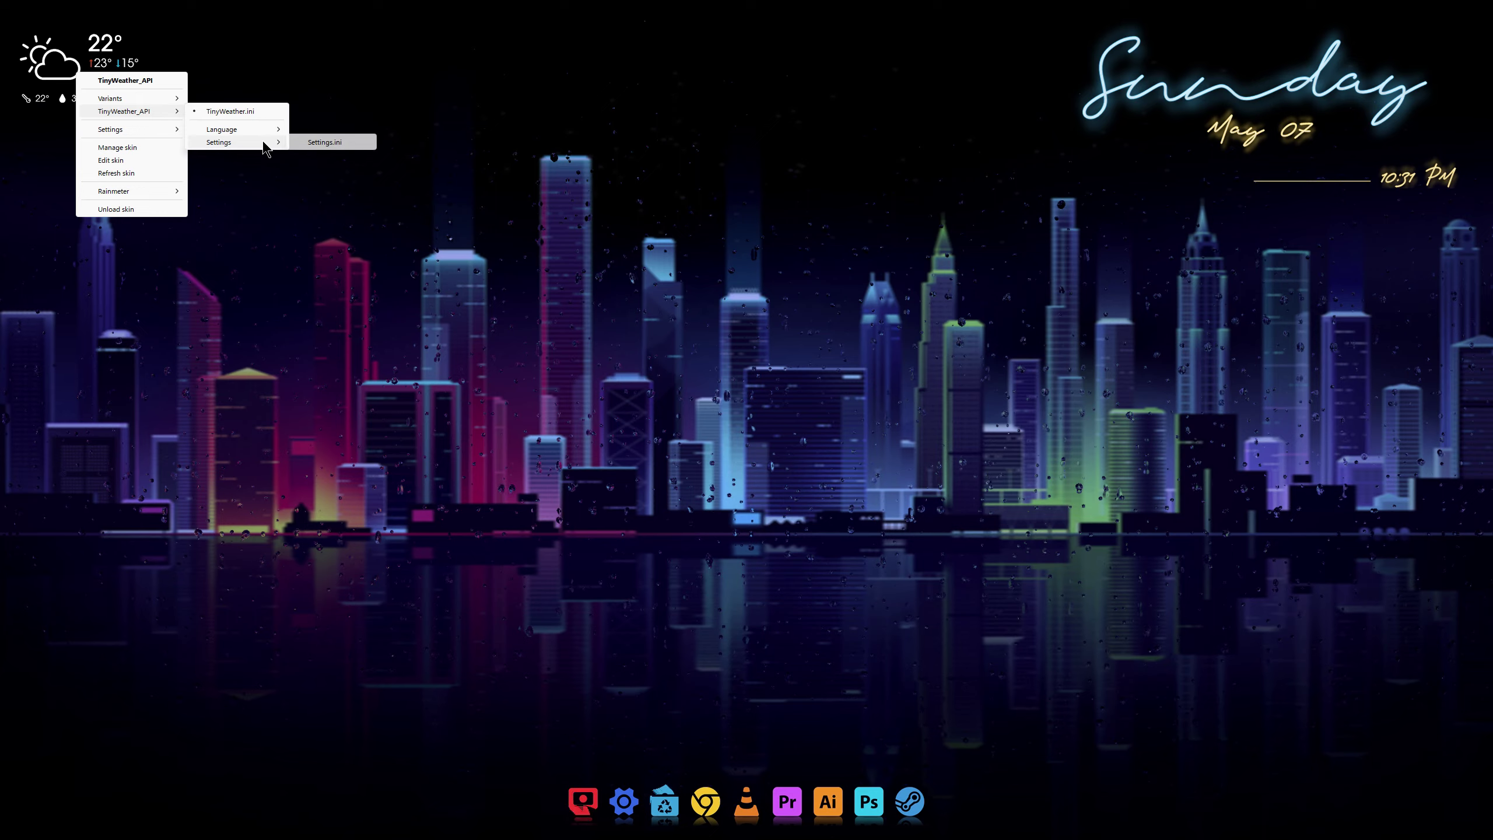
click(337, 143)
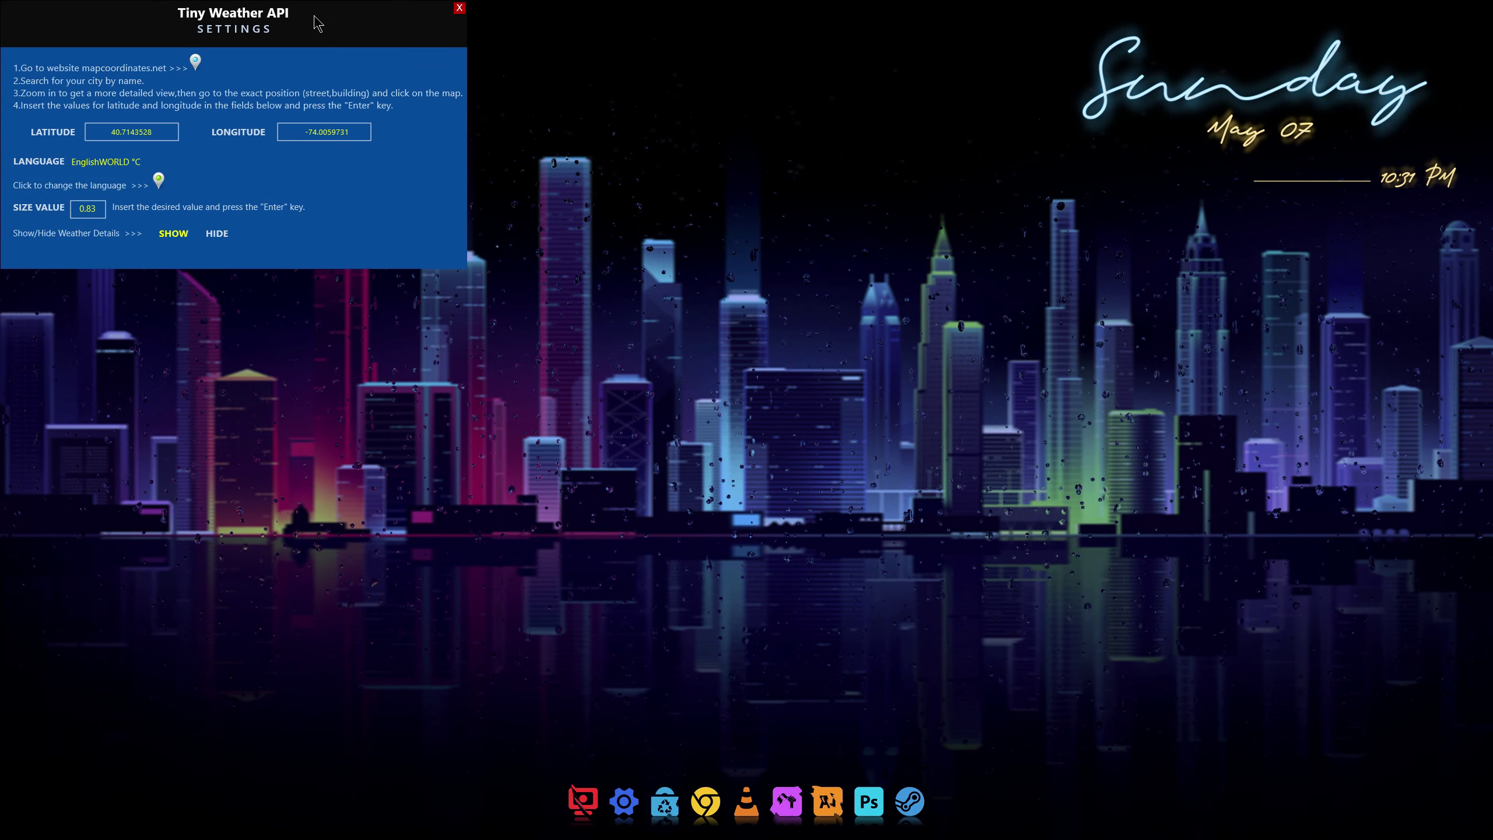
drag(317, 23, 495, 193)
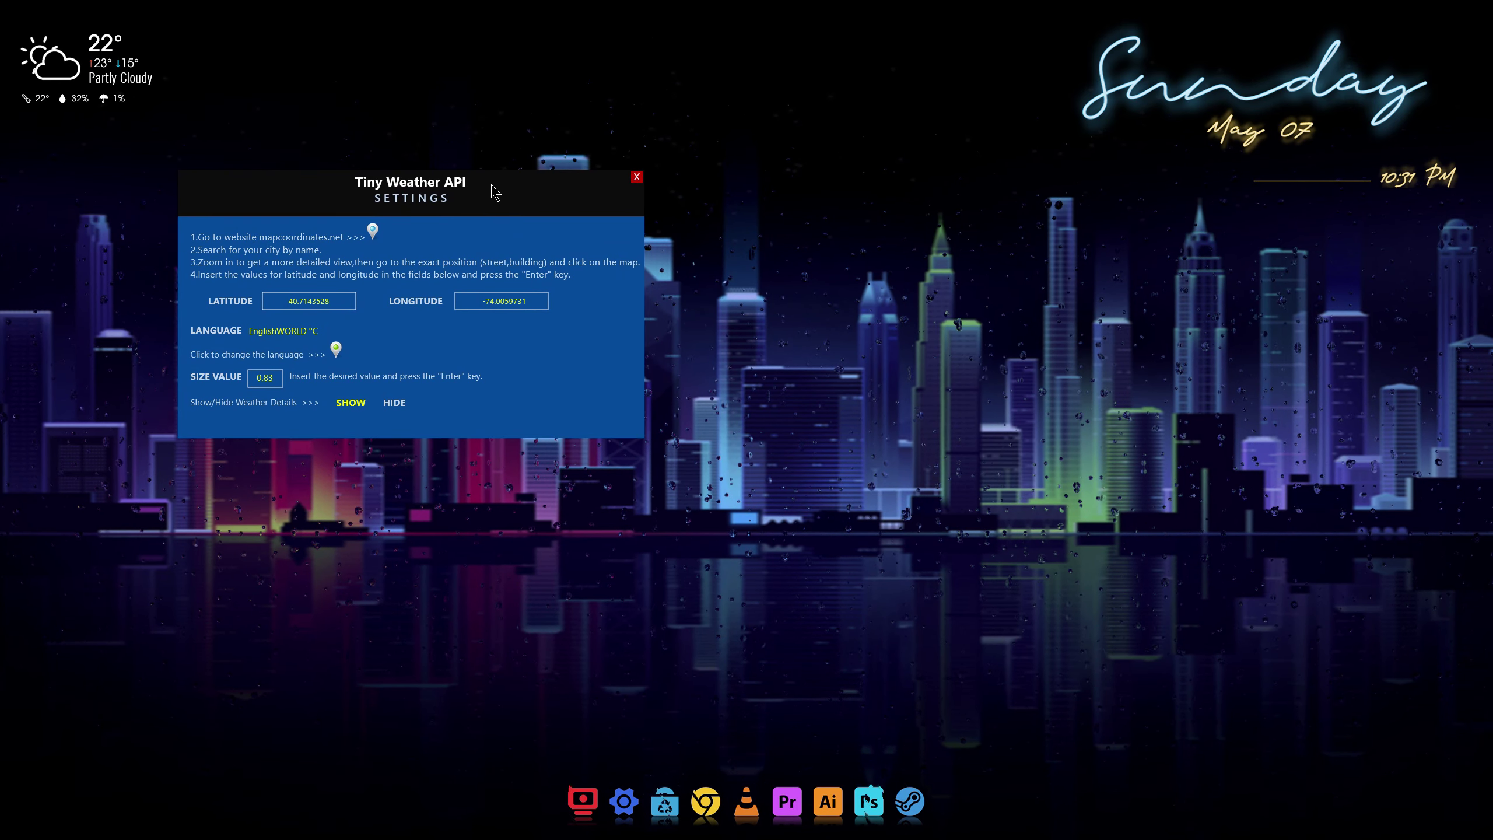
- Open mapcoordinates.net from the weather settings and locate Matale District, Central Province, Sri Lanka on its map
click(373, 233)
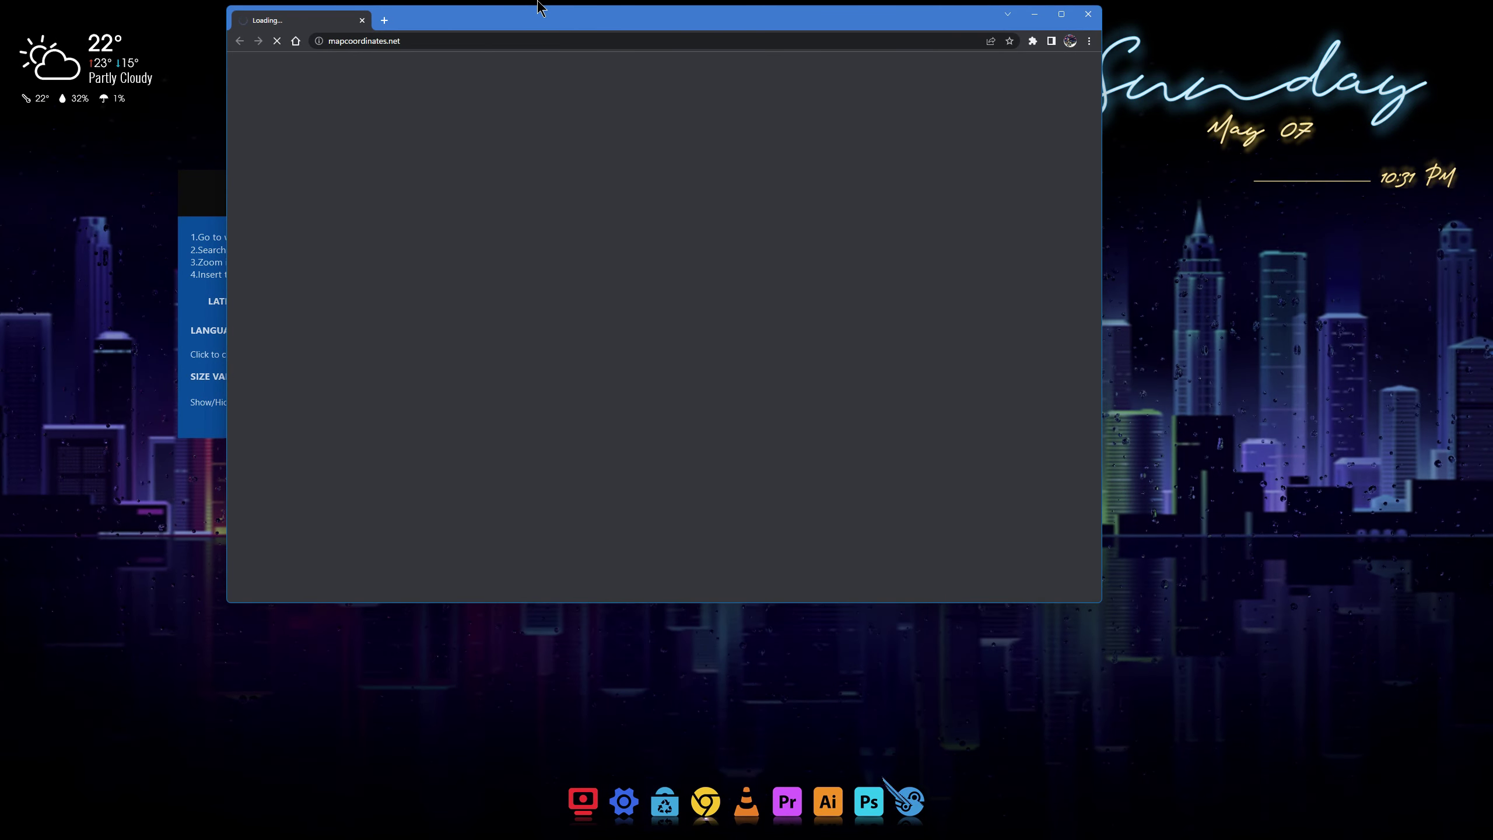
drag(533, 23, 943, 166)
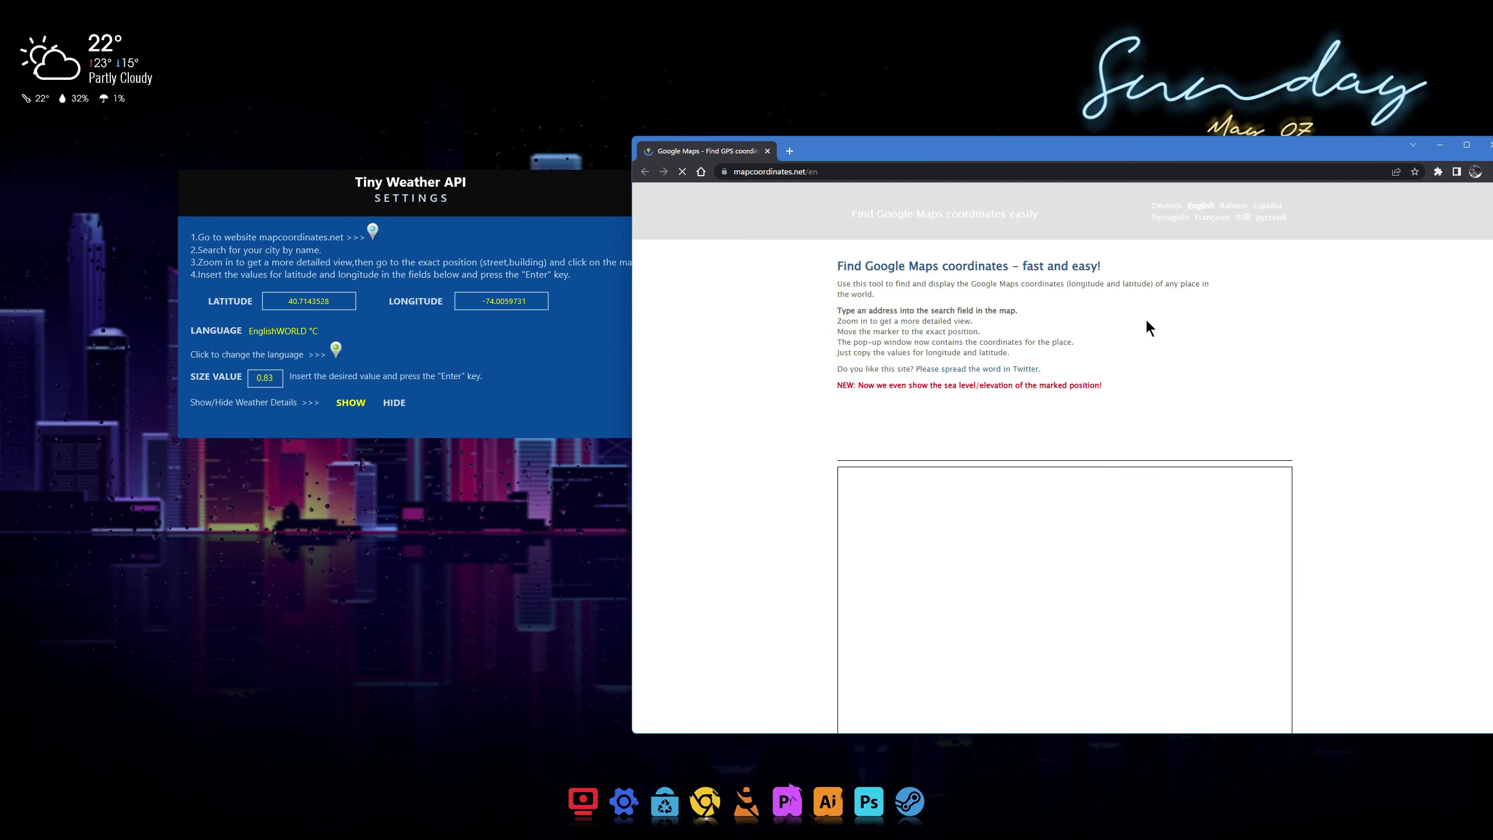
scroll(1176, 442, down, 3)
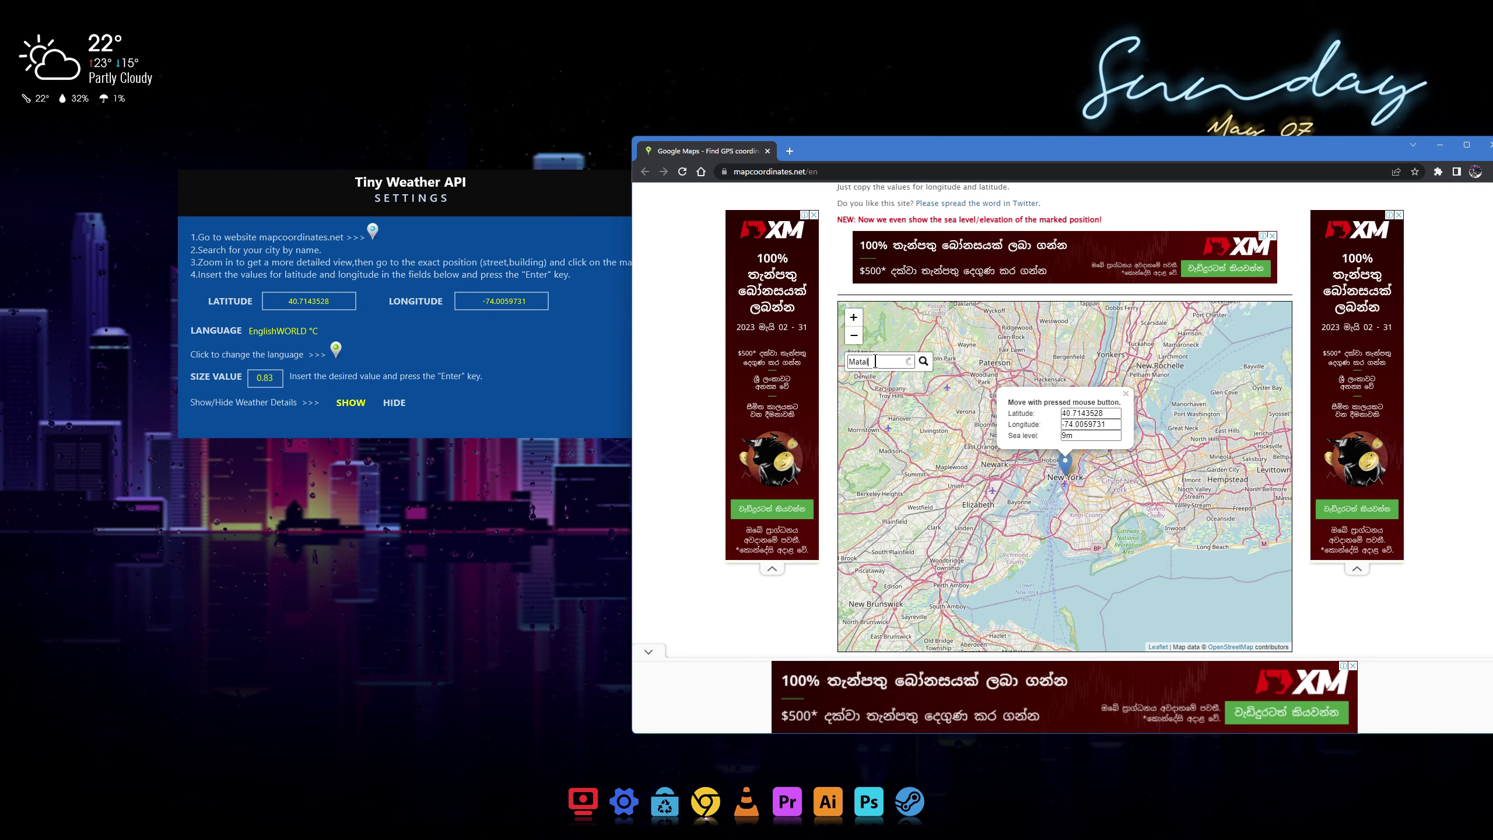
text(e)
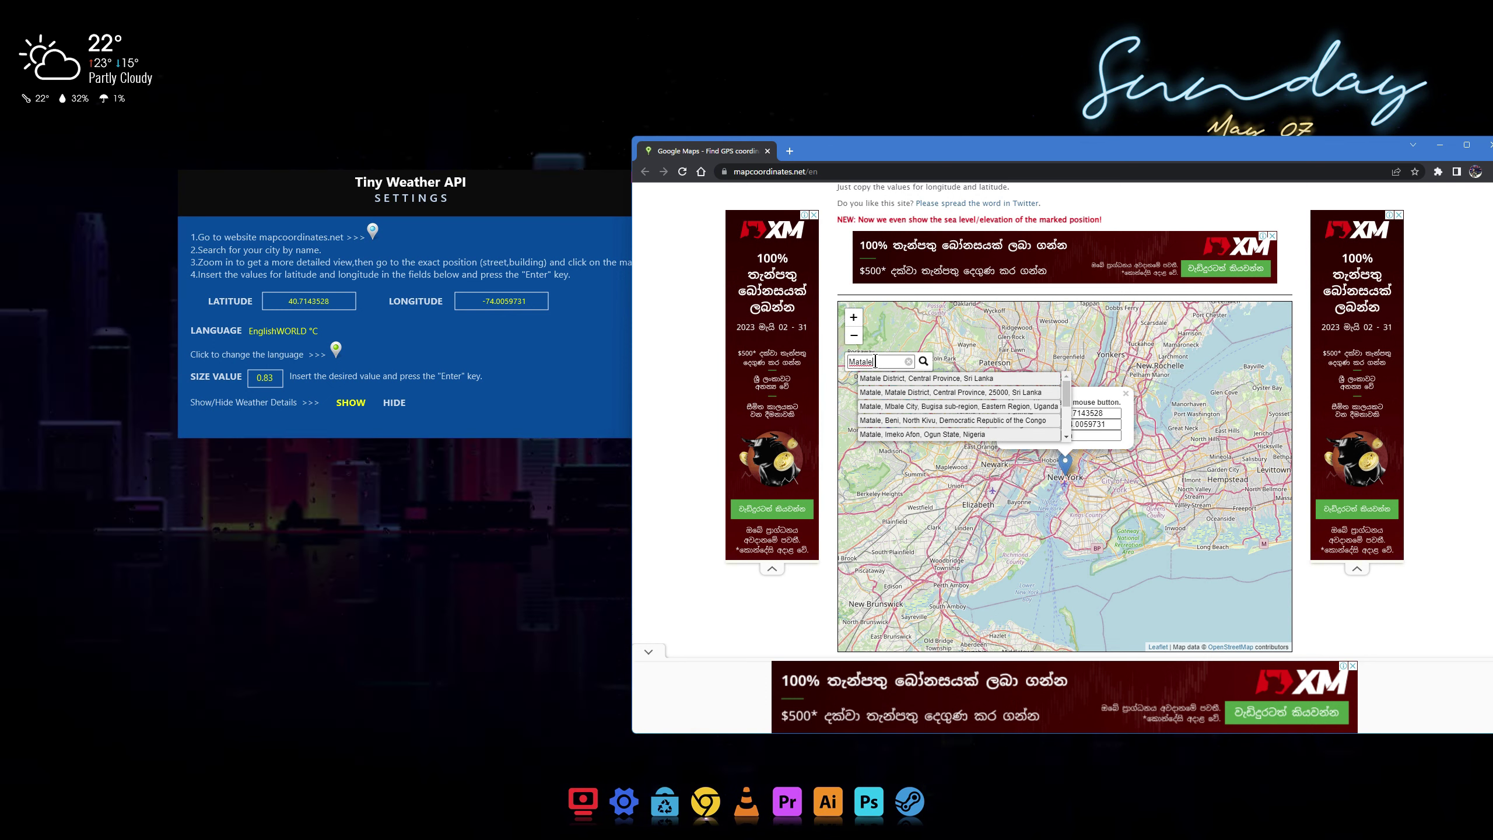
click(899, 378)
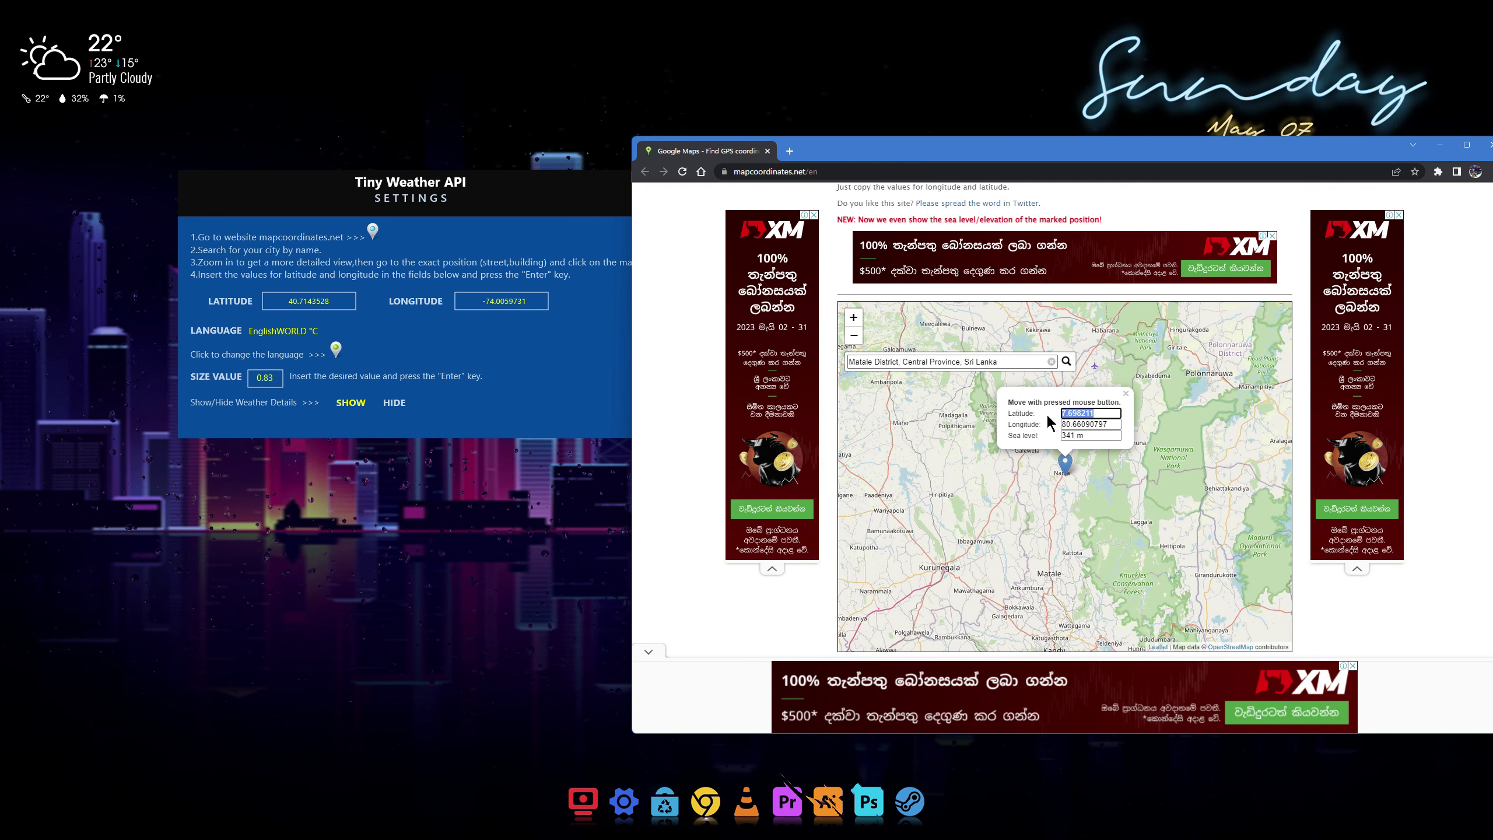
- Copy the latitude 7.698211 from the map marker into the weather skin's latitude setting
right_click(1096, 420)
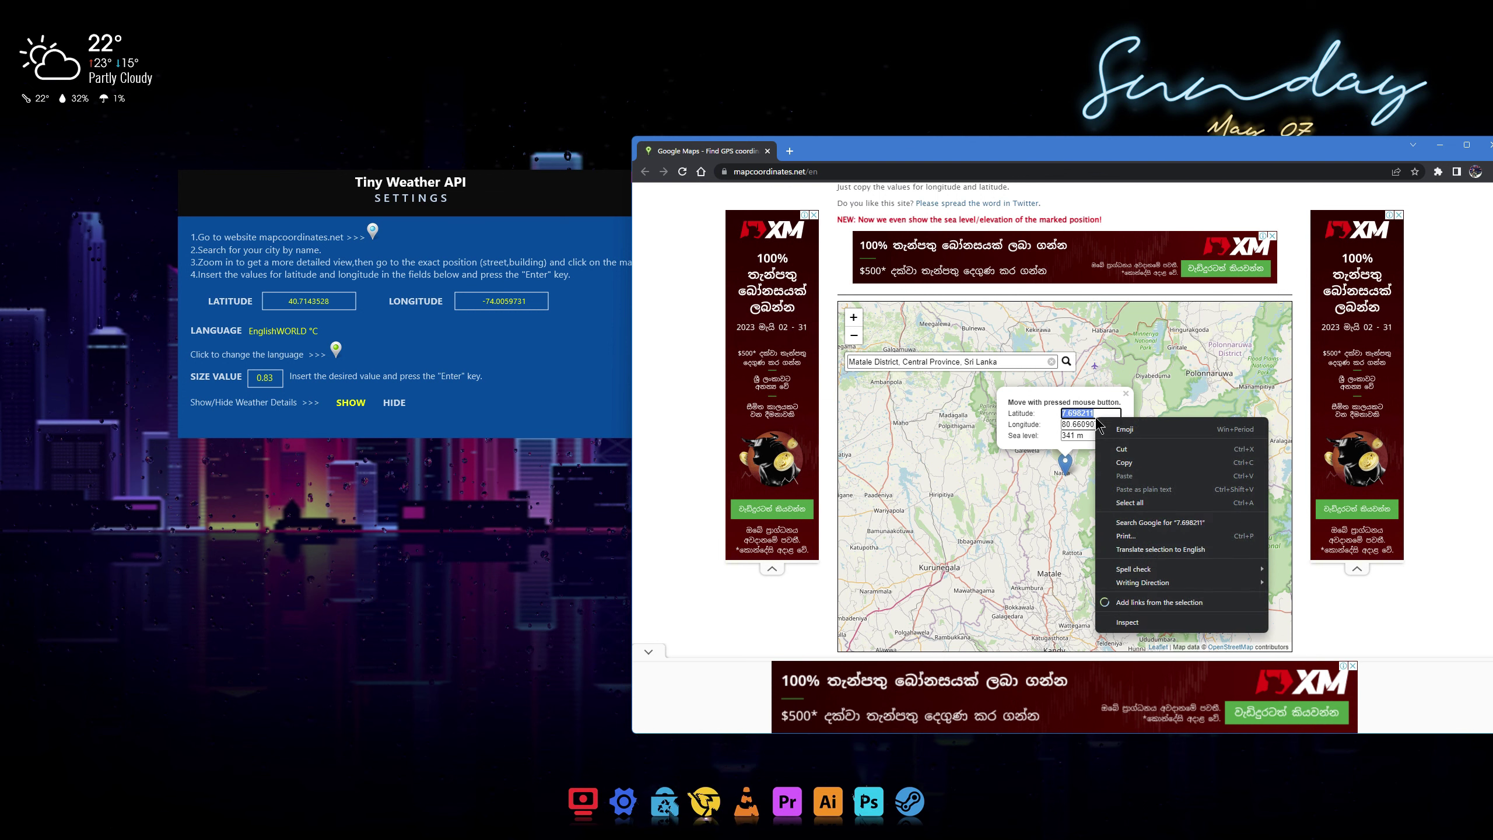
click(1123, 462)
double_click(347, 301)
right_click(347, 301)
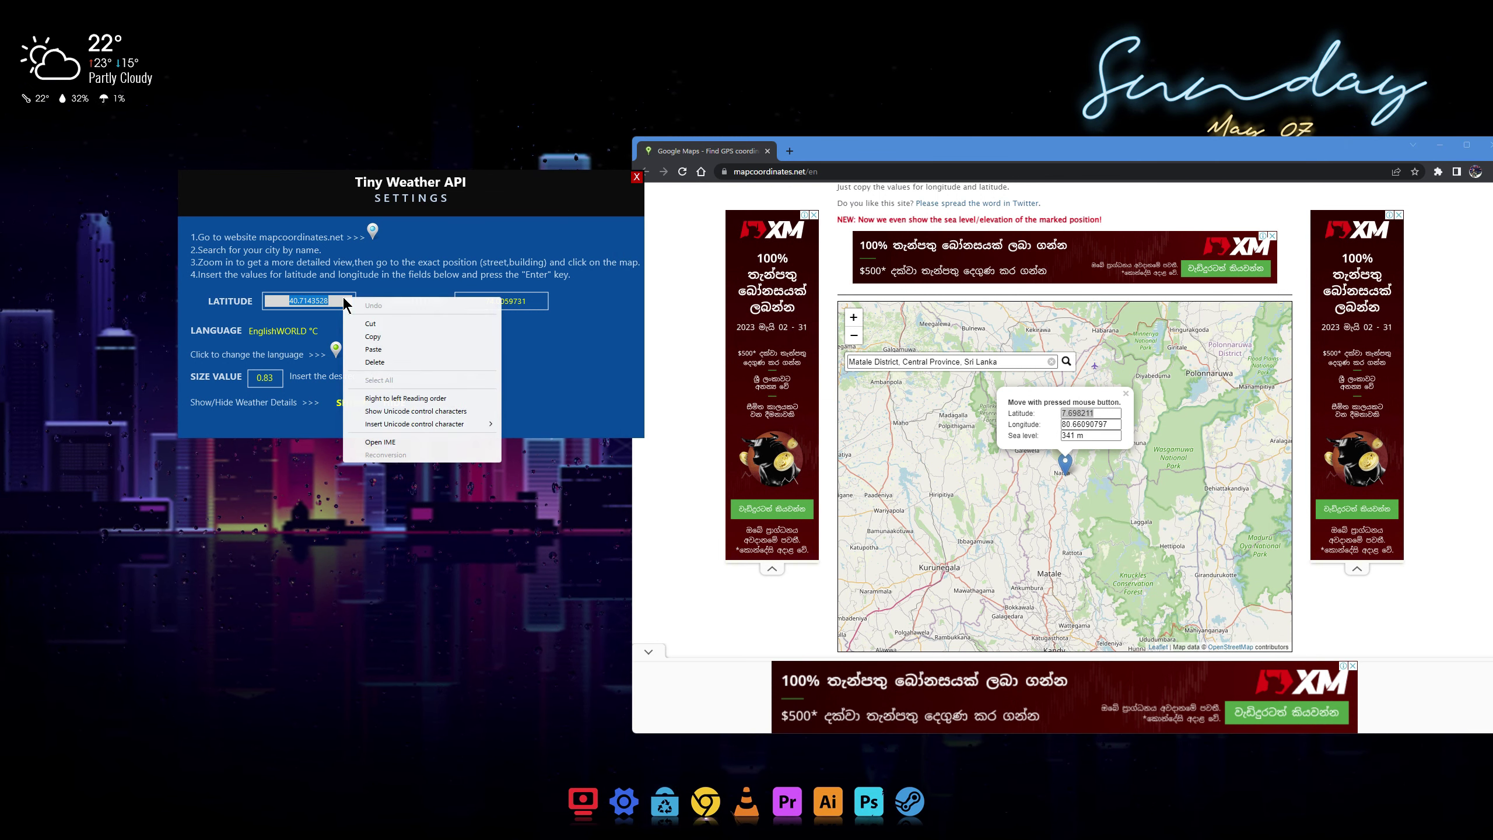
click(377, 353)
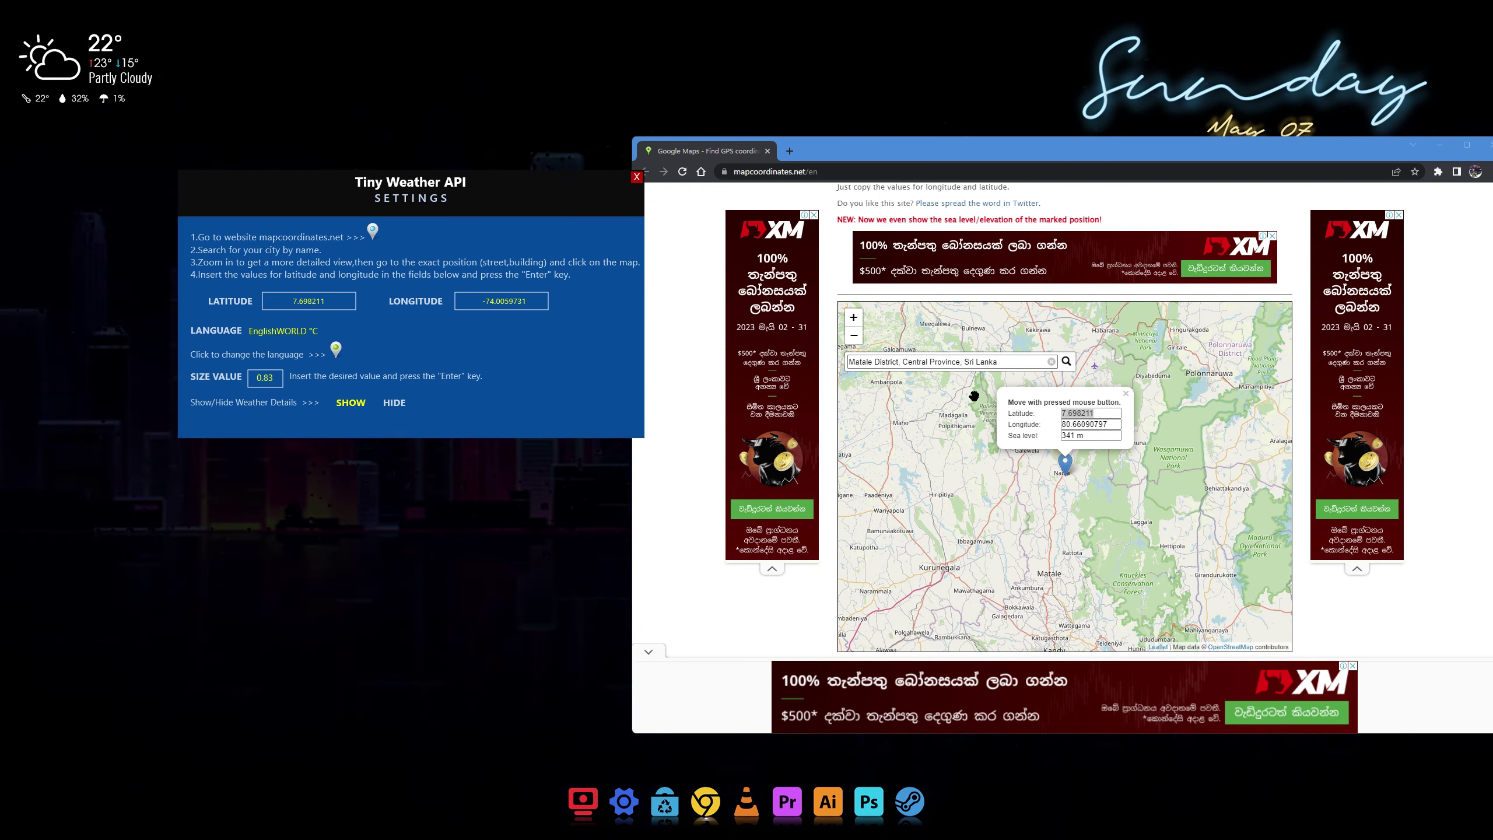
- Copy the longitude 80.66090797 from the map marker into the weather skin's settings, apply it, and close the map page and settings
drag(1108, 428, 1068, 425)
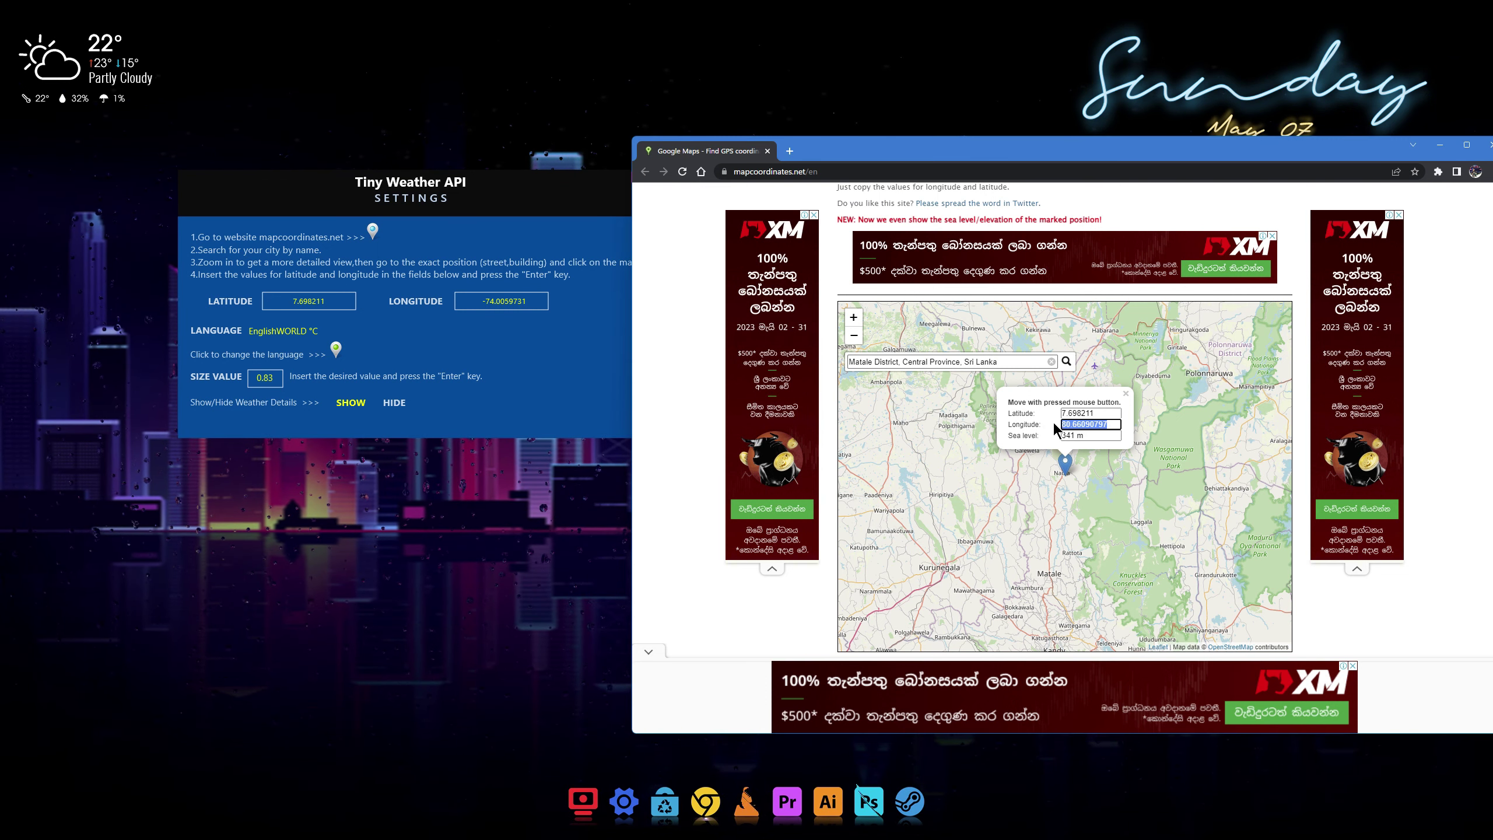
right_click(1070, 421)
click(1114, 469)
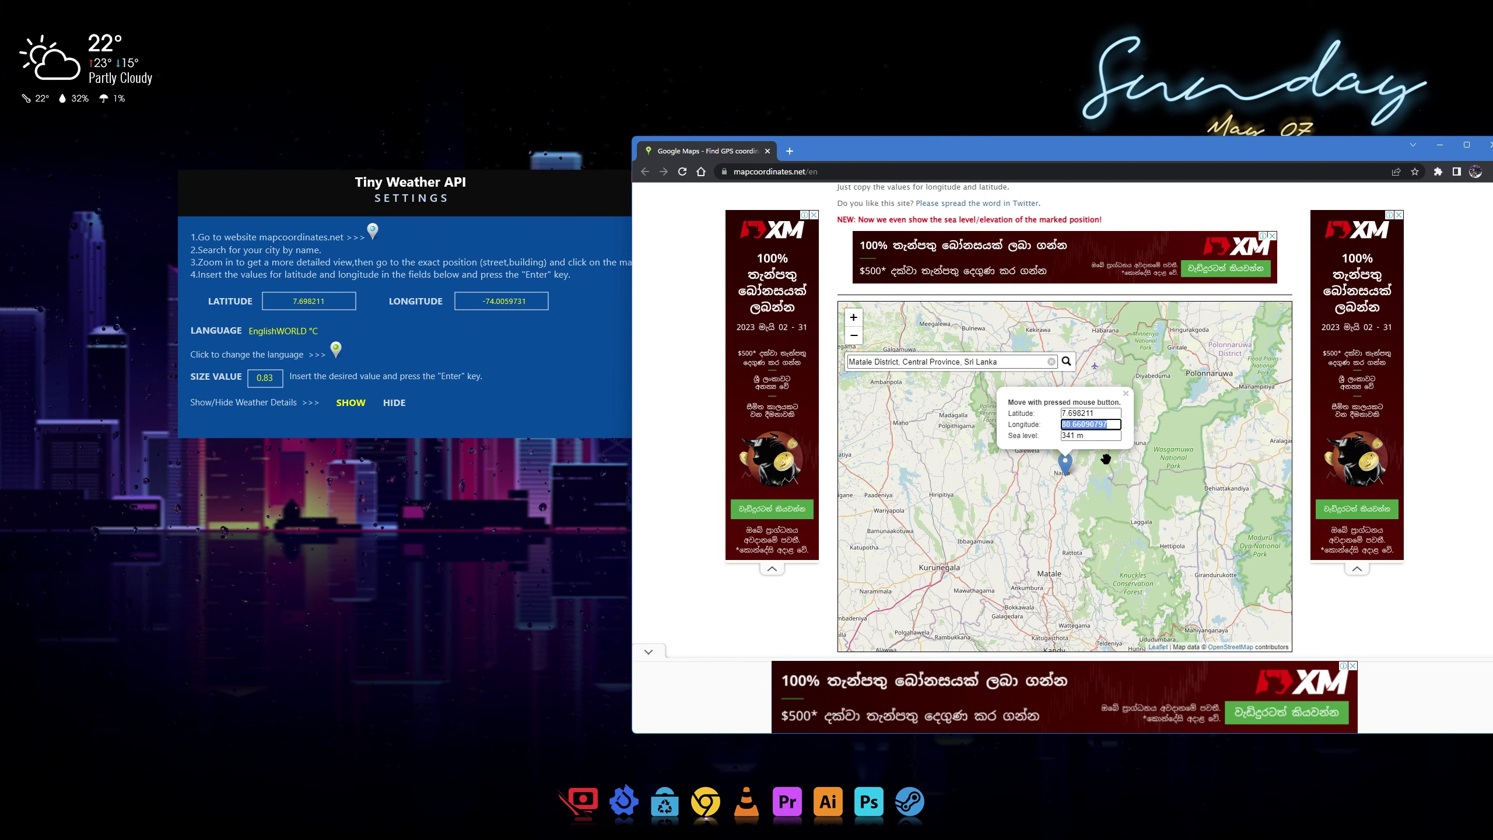
double_click(530, 300)
right_click(531, 299)
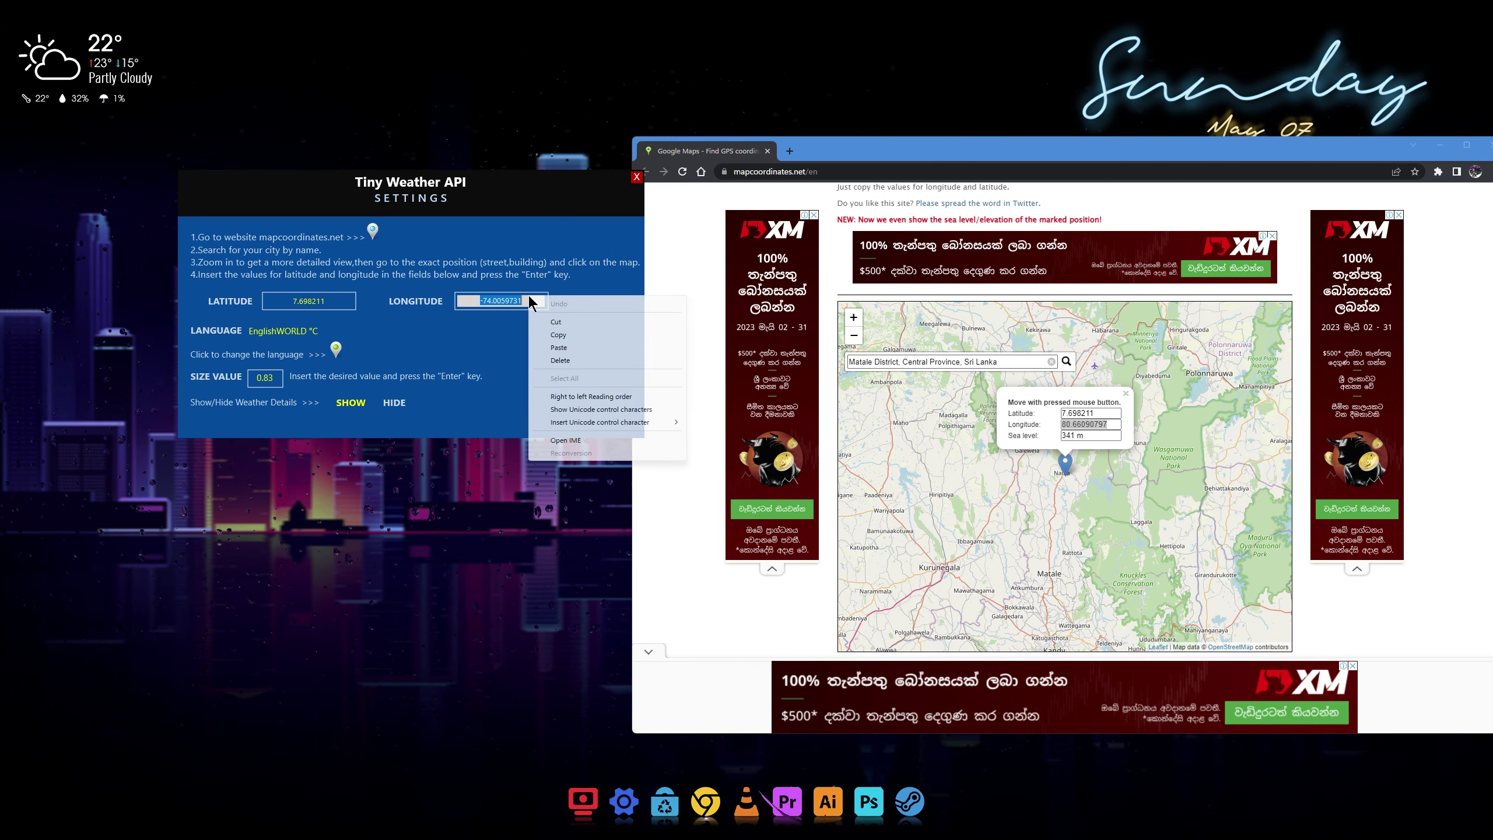
click(566, 347)
key(Return)
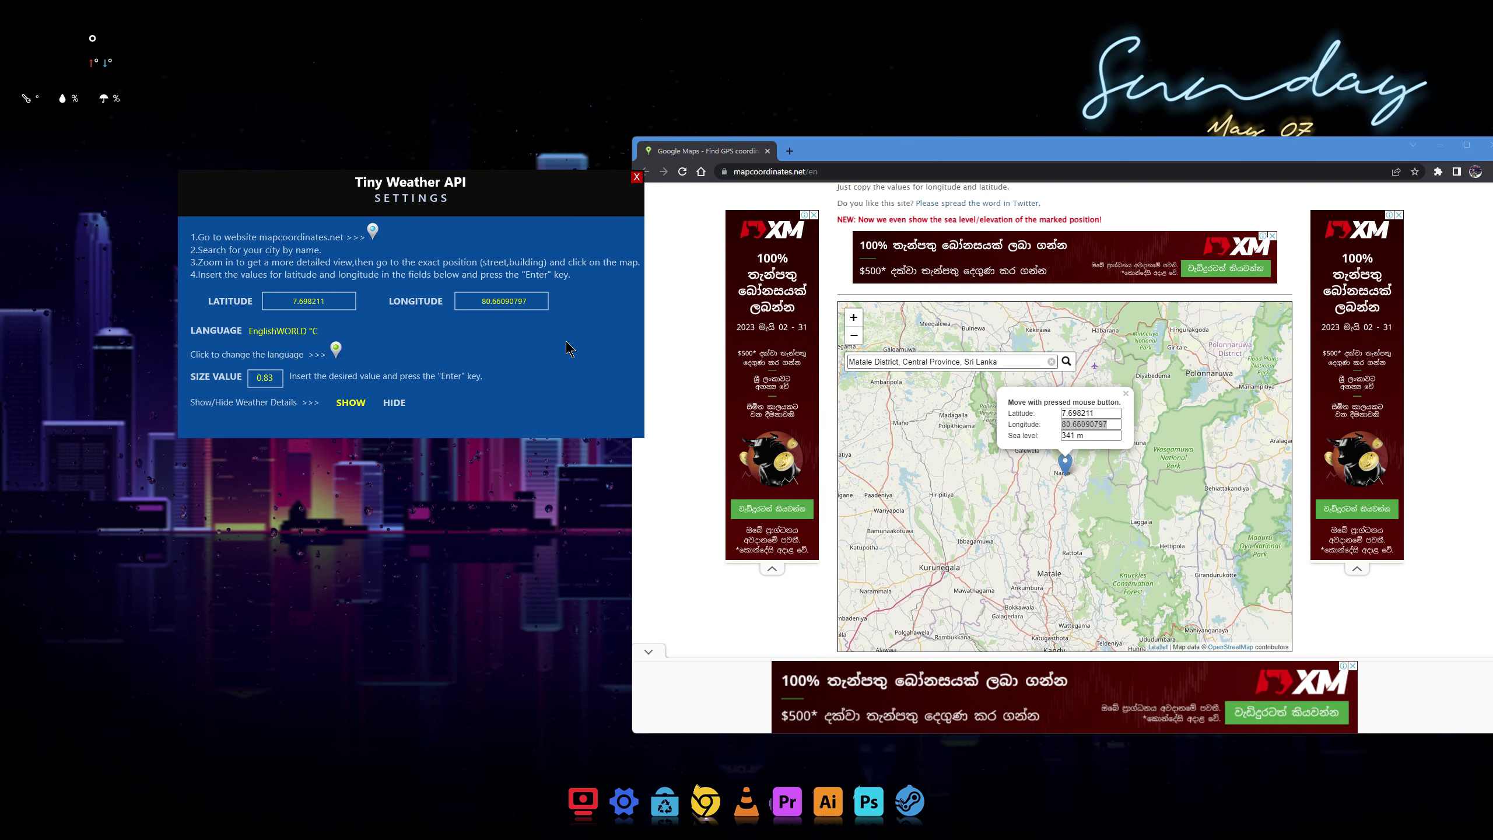
click(769, 152)
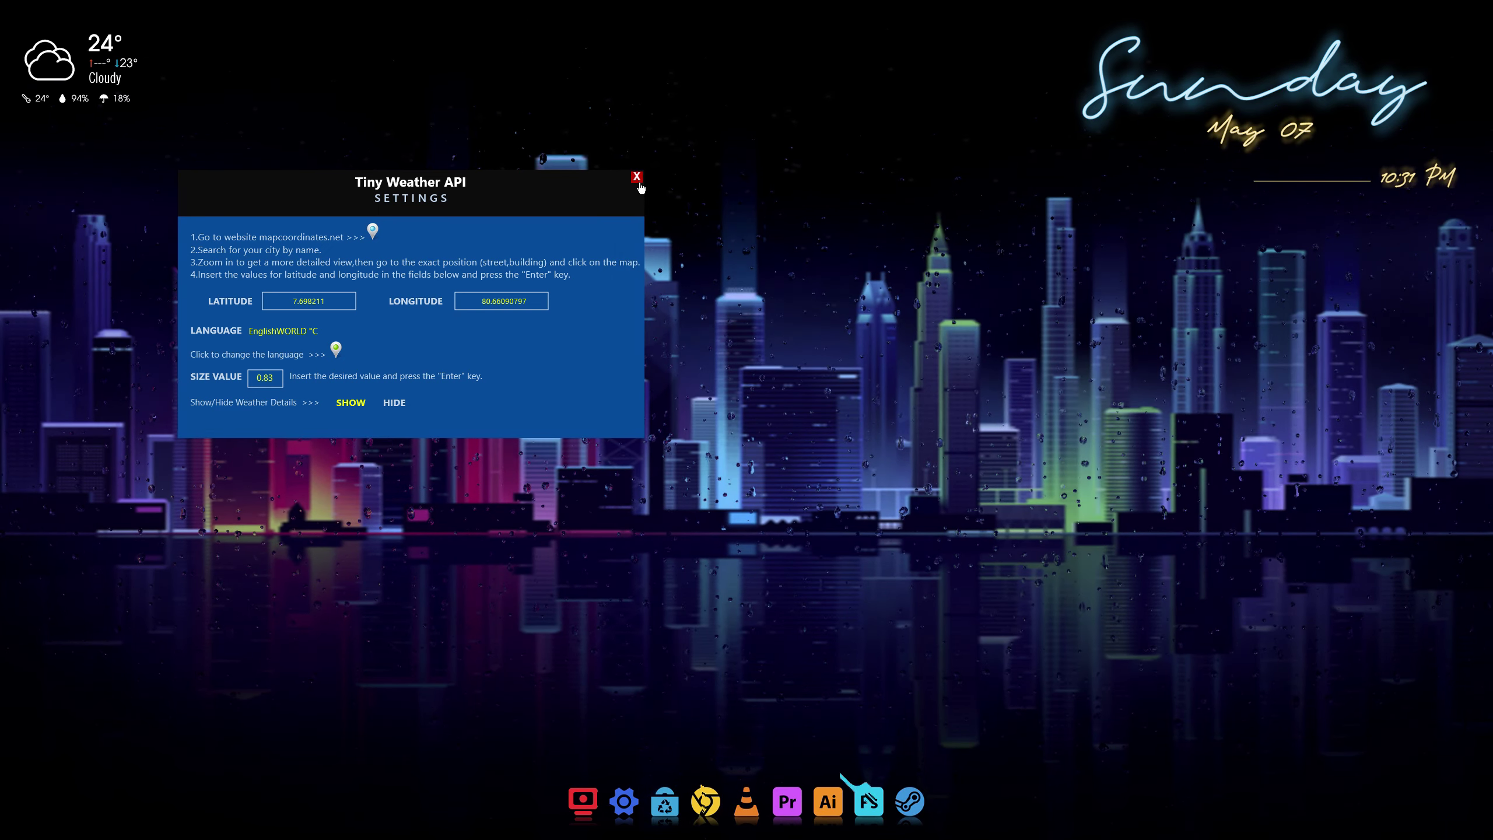
click(638, 181)
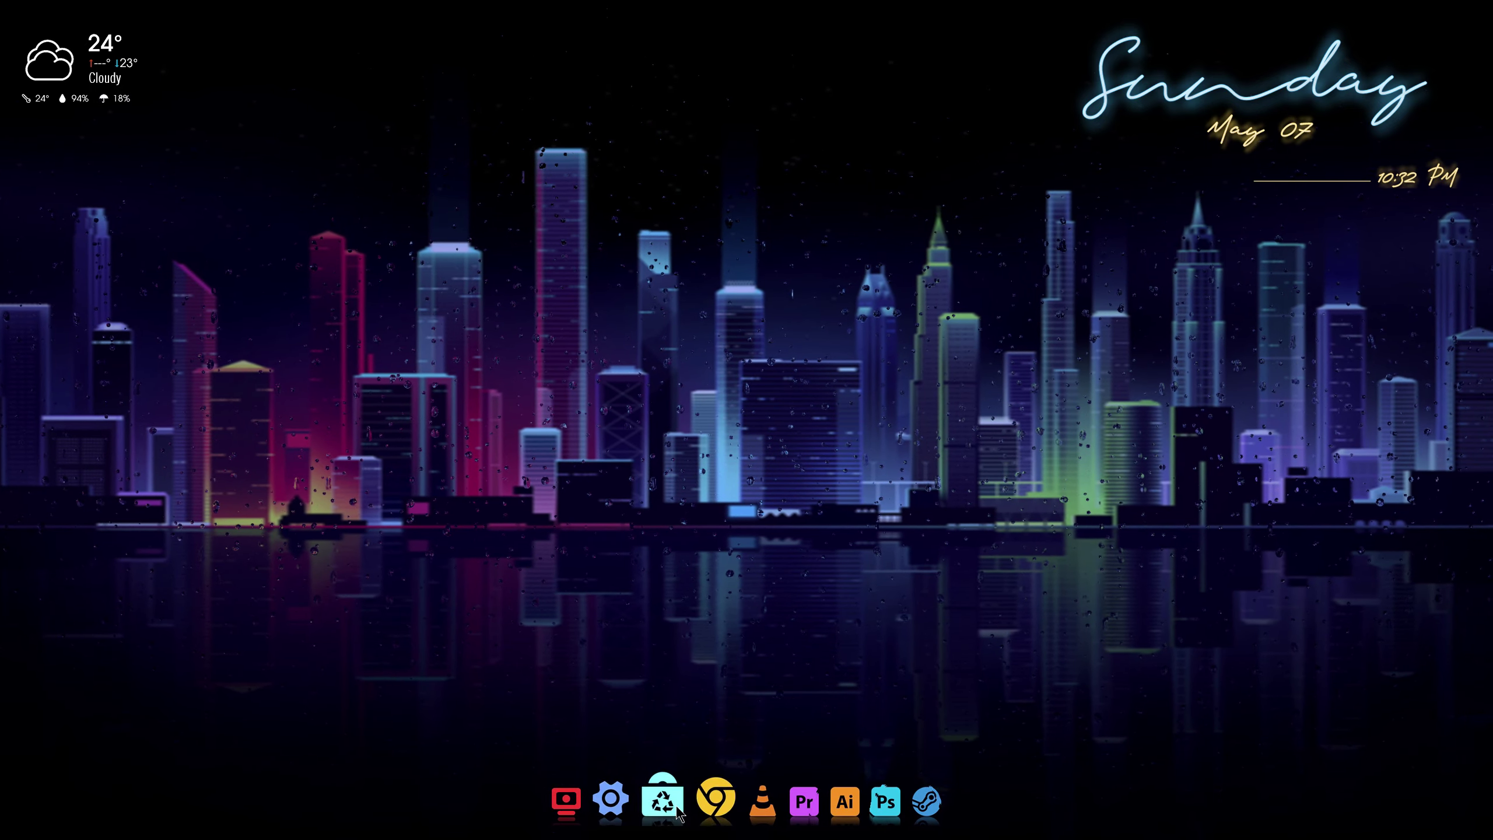
key(alt+z)
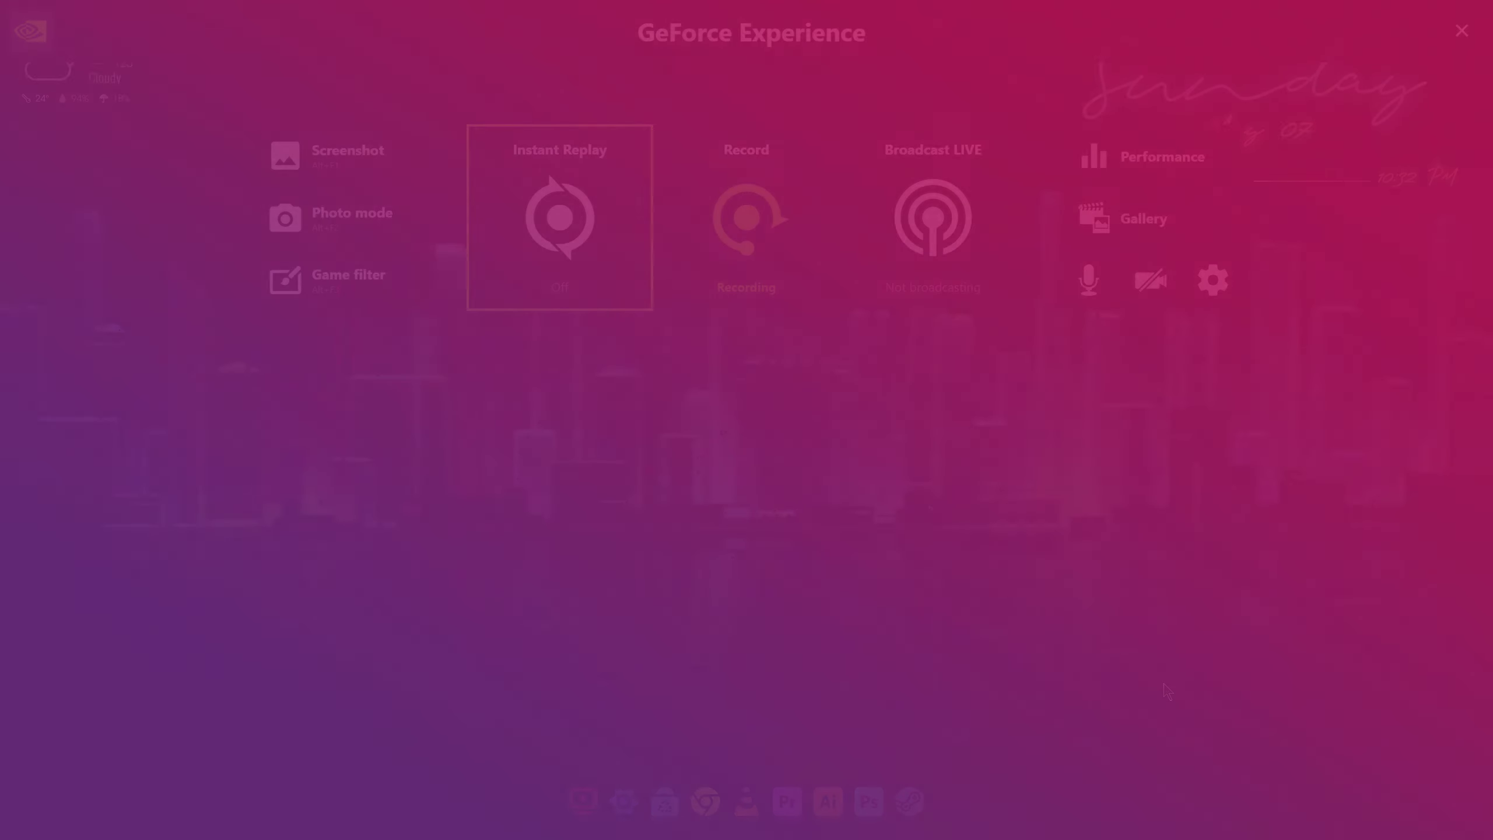